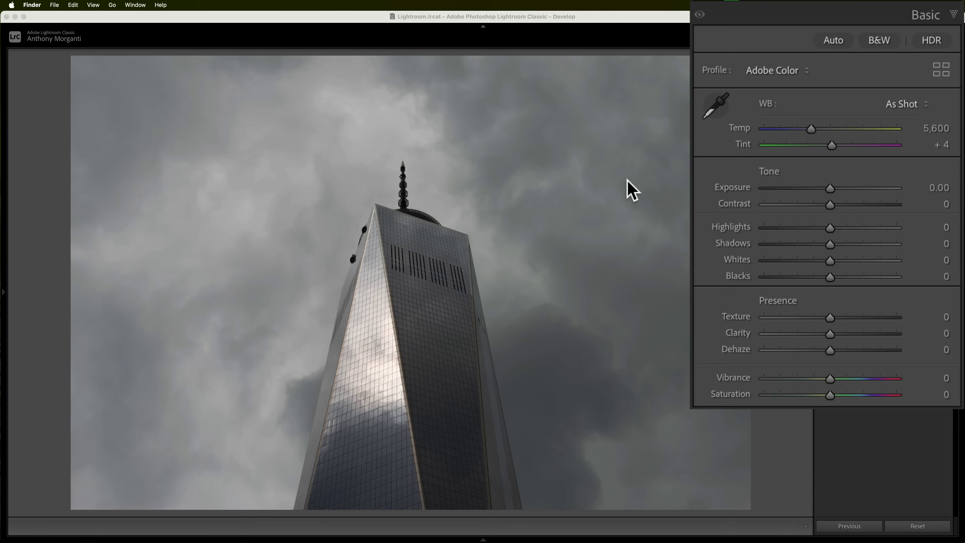
- Convert the tower photo to black and white and lower the overall Exposure to −1.20
click(886, 38)
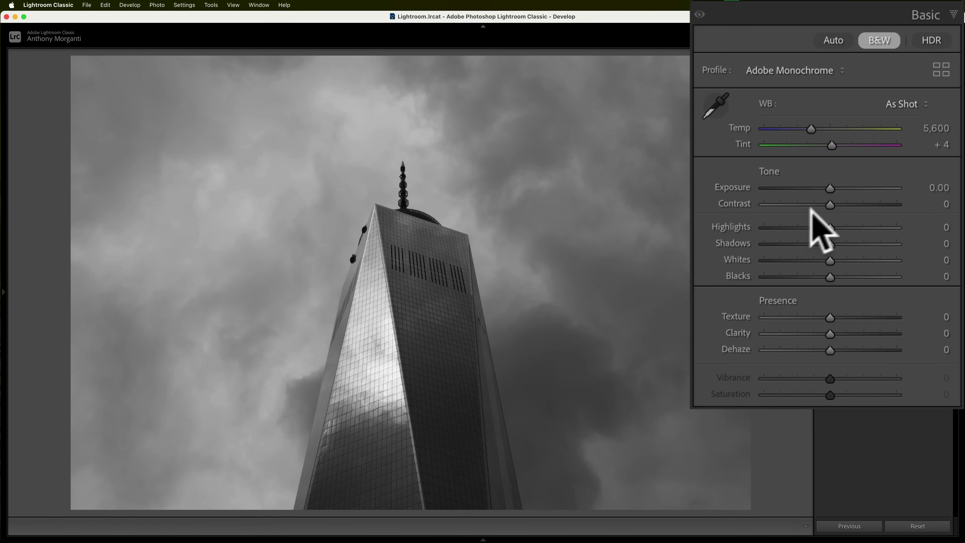
drag(828, 185, 812, 183)
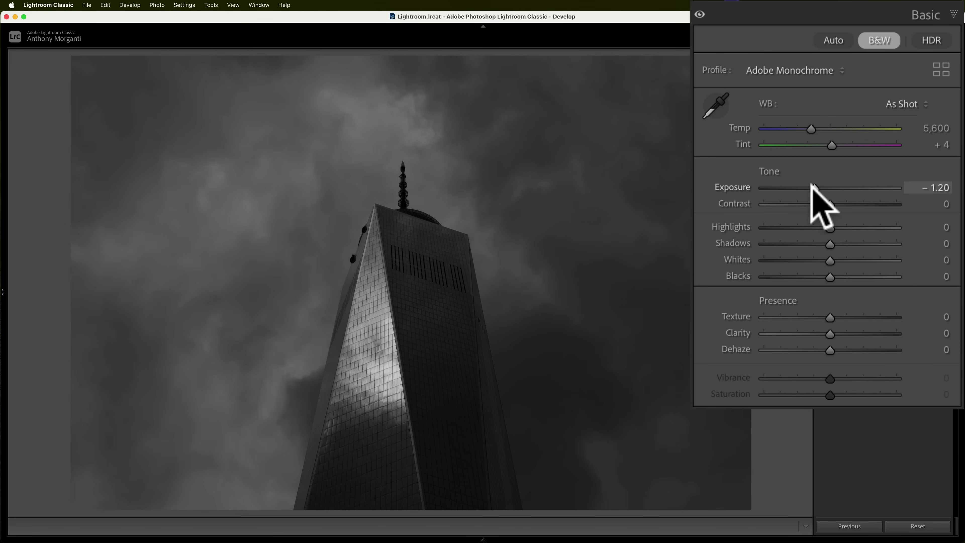
click(812, 184)
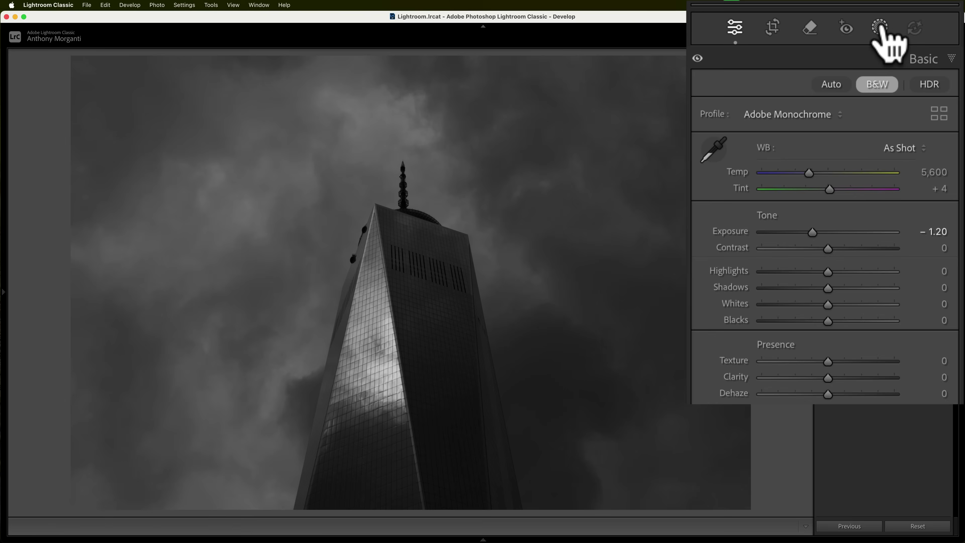
- Add a radial gradient mask as a narrow upright ellipse over the tower's bright left face
click(913, 74)
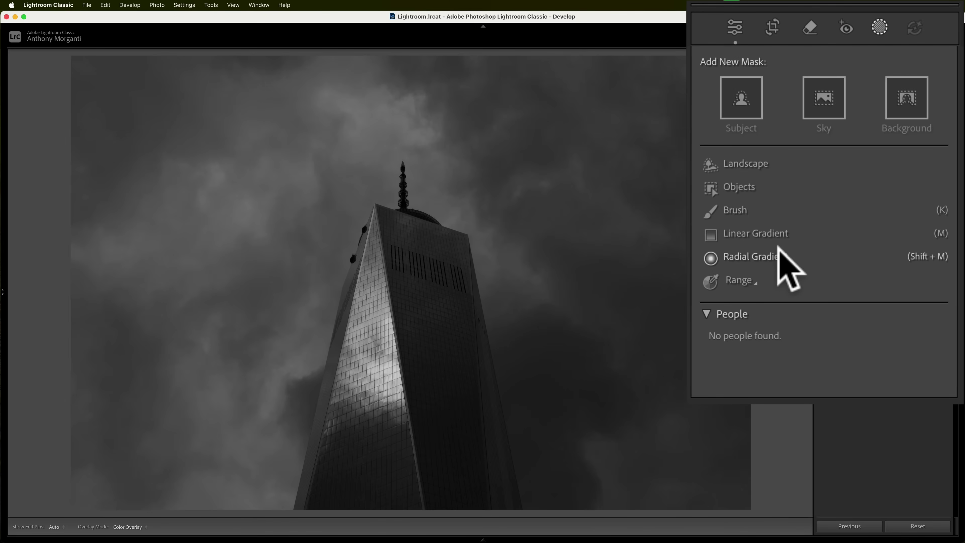
click(778, 251)
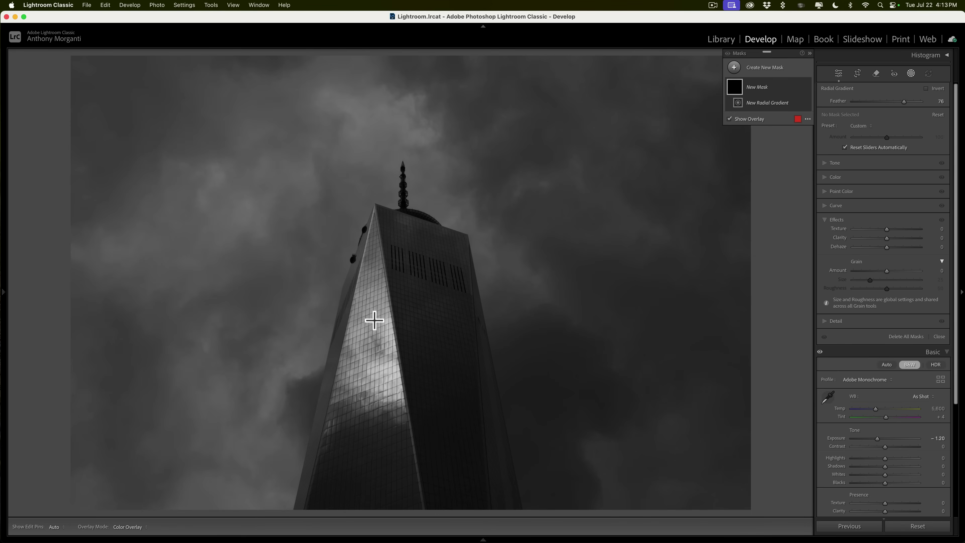
drag(371, 263, 390, 365)
drag(373, 261, 396, 320)
drag(394, 371, 396, 379)
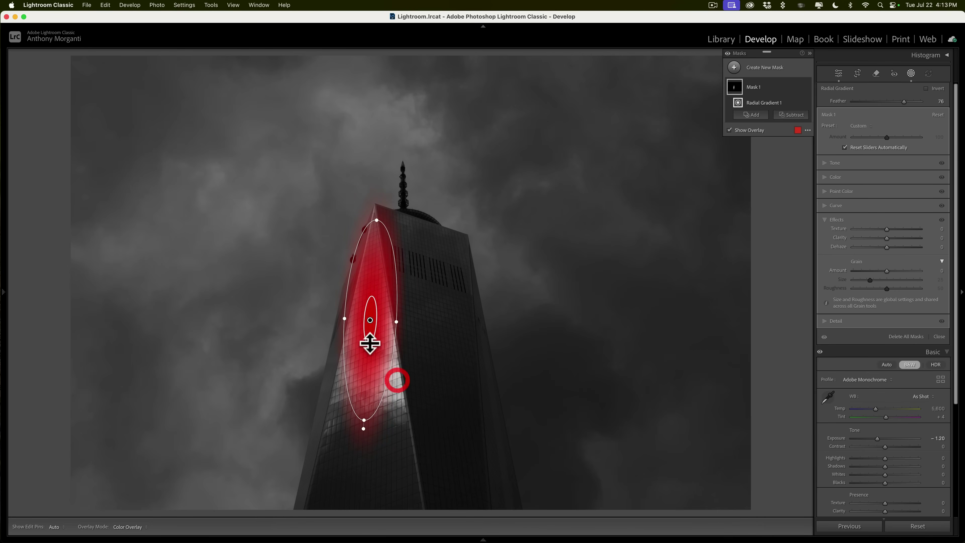
- Reposition, lengthen and slightly widen the radial gradient to fit the tower's bright face, and raise its Feather to 96
drag(370, 323, 368, 331)
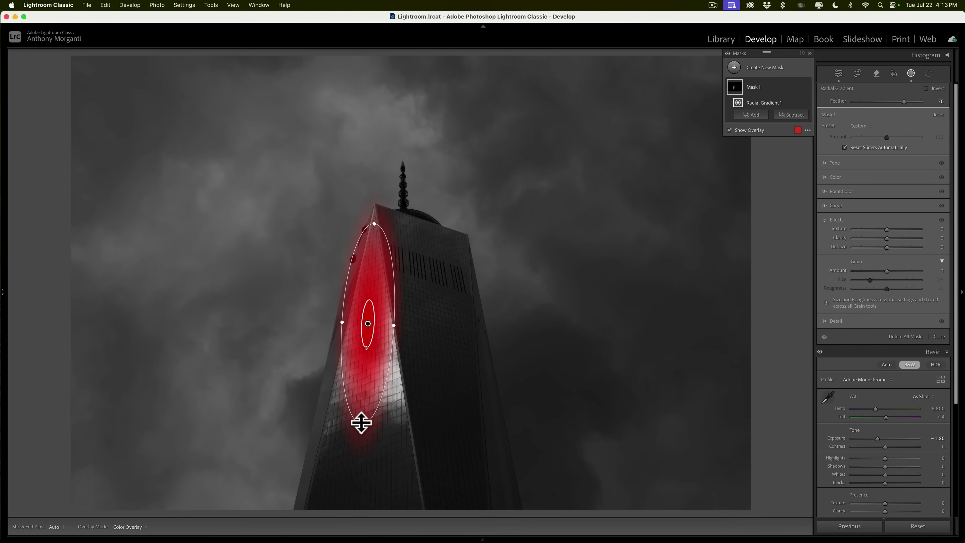
drag(360, 423, 362, 429)
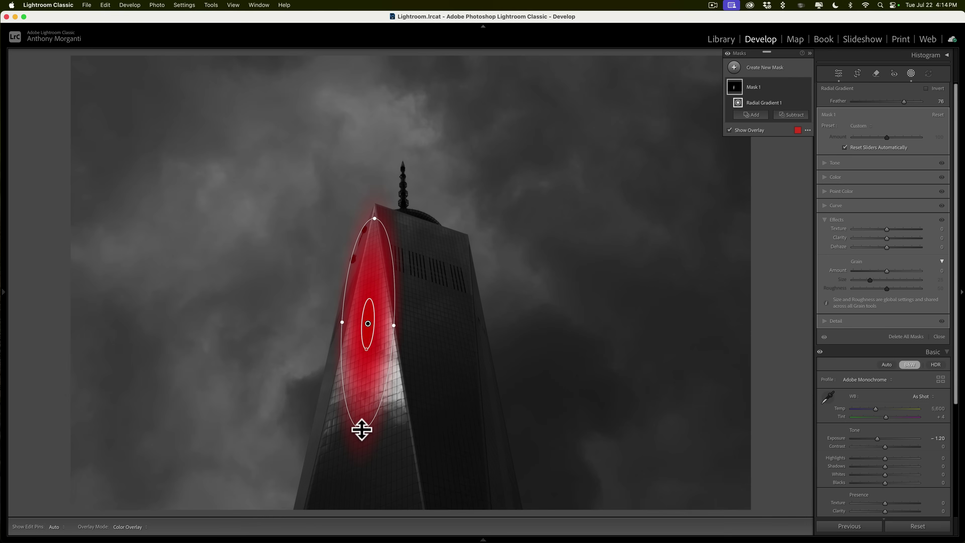
key(alt)
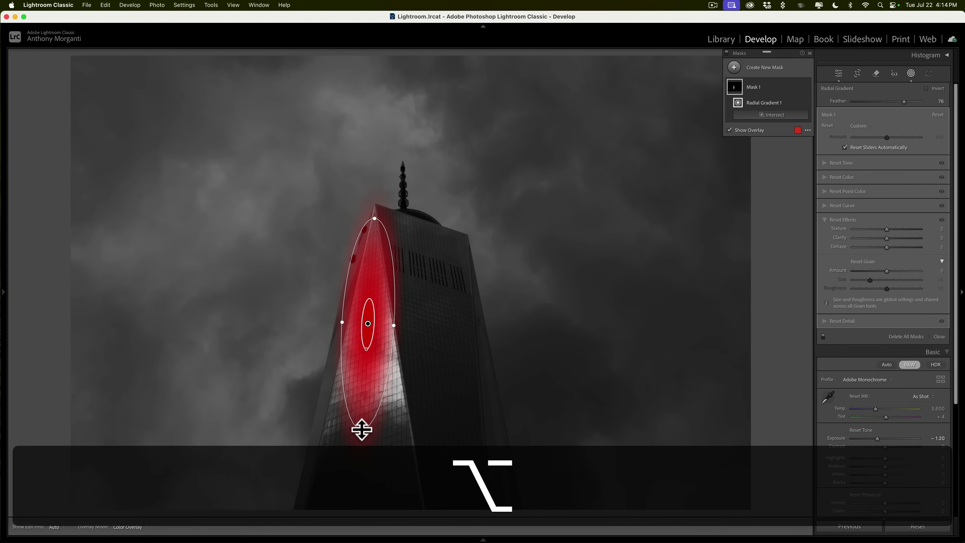
mouse_move(362, 429)
mouse_down()
mouse_move(358, 466)
mouse_move(360, 442)
mouse_up()
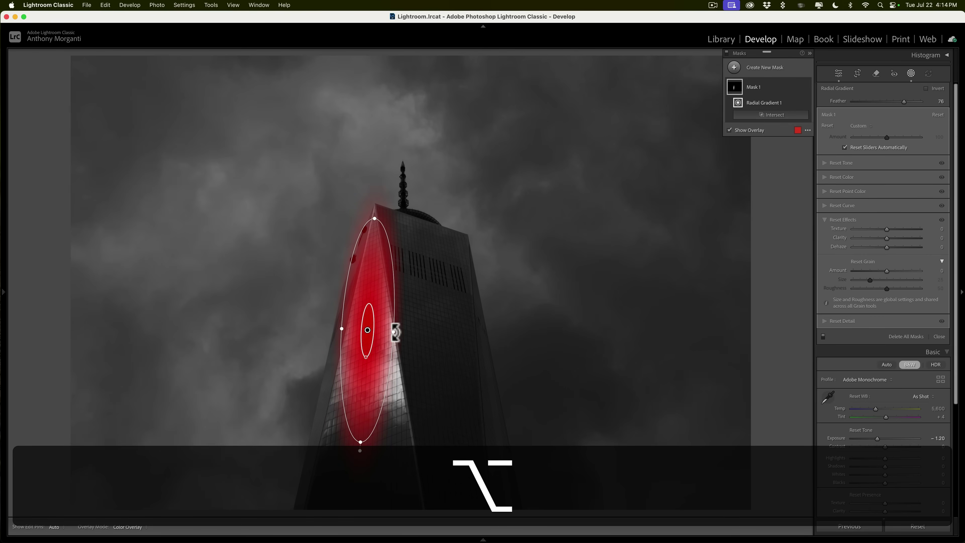
drag(395, 332, 400, 331)
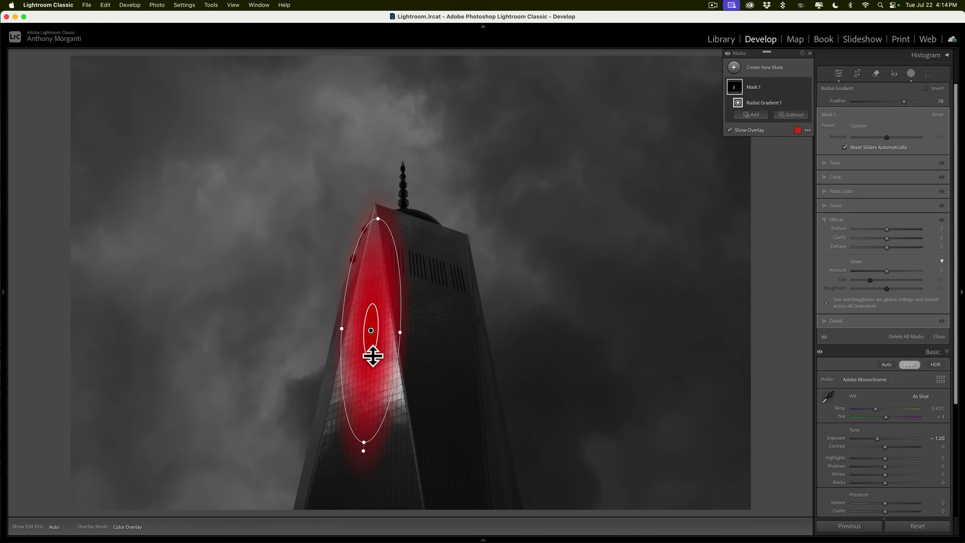
drag(369, 357, 371, 335)
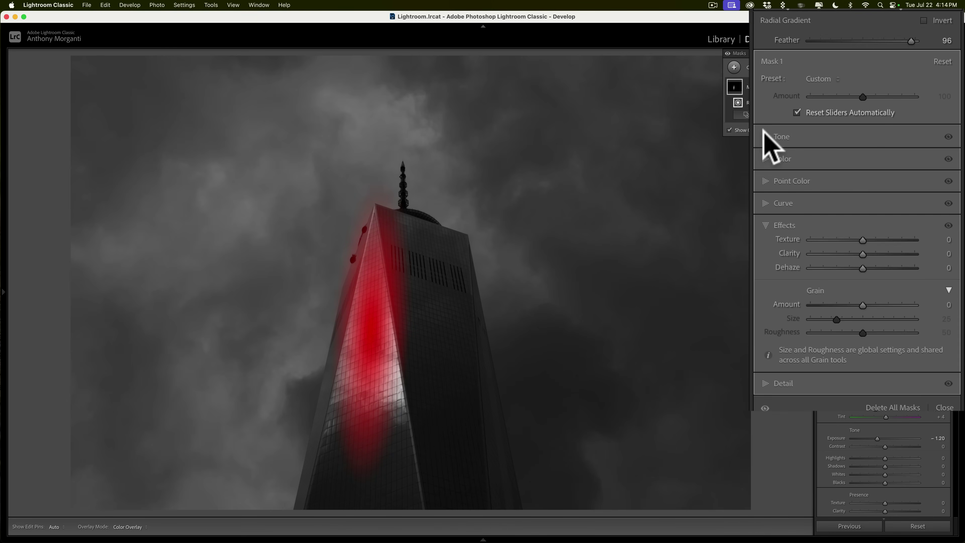
- Set the mask's Exposure to 0.40, Whites to 19, Blacks to −72 and Clarity to 36
click(765, 134)
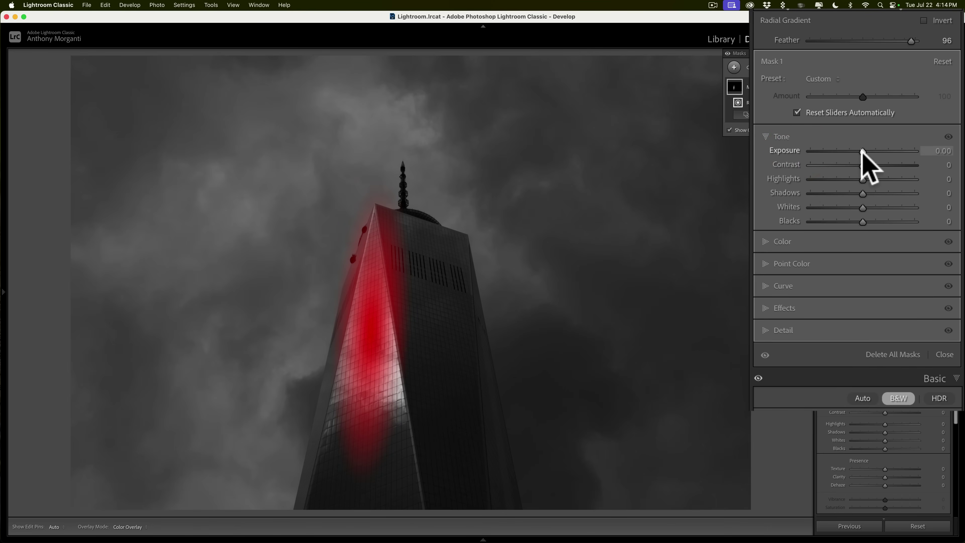
drag(862, 150, 868, 151)
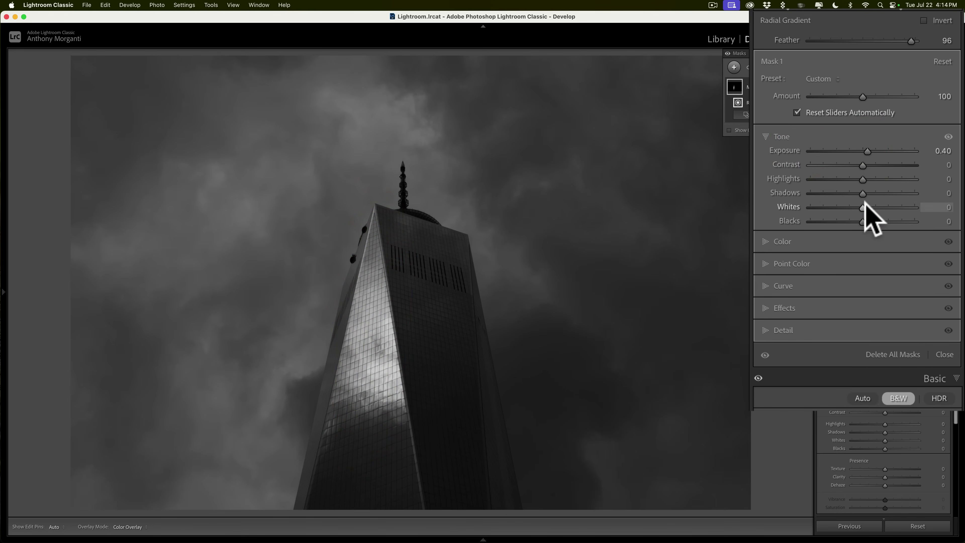
drag(863, 207, 871, 206)
drag(864, 221, 825, 215)
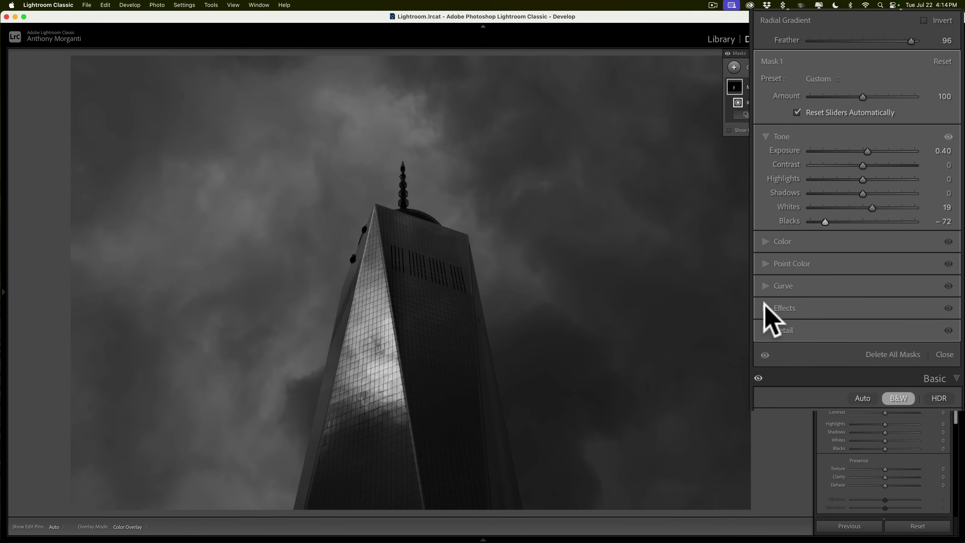
click(775, 304)
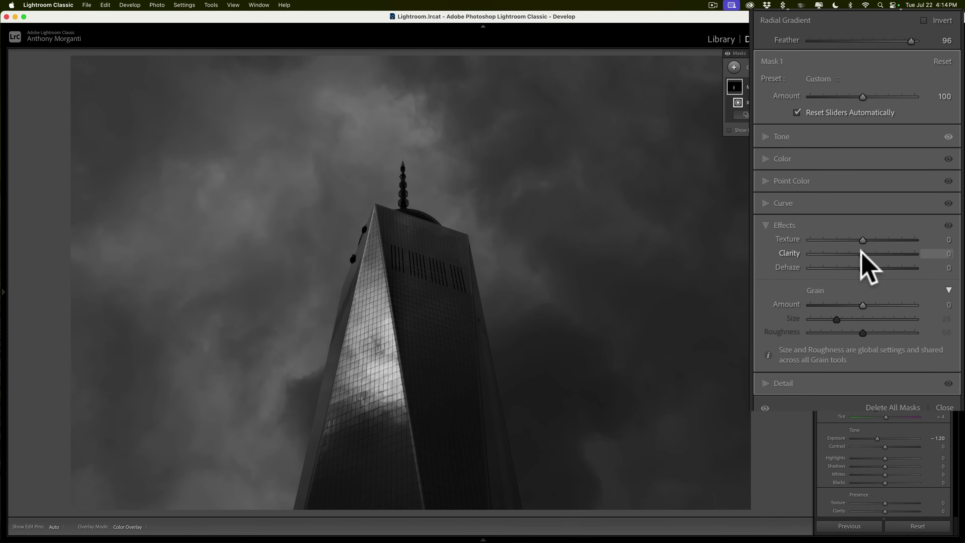
drag(861, 251, 880, 251)
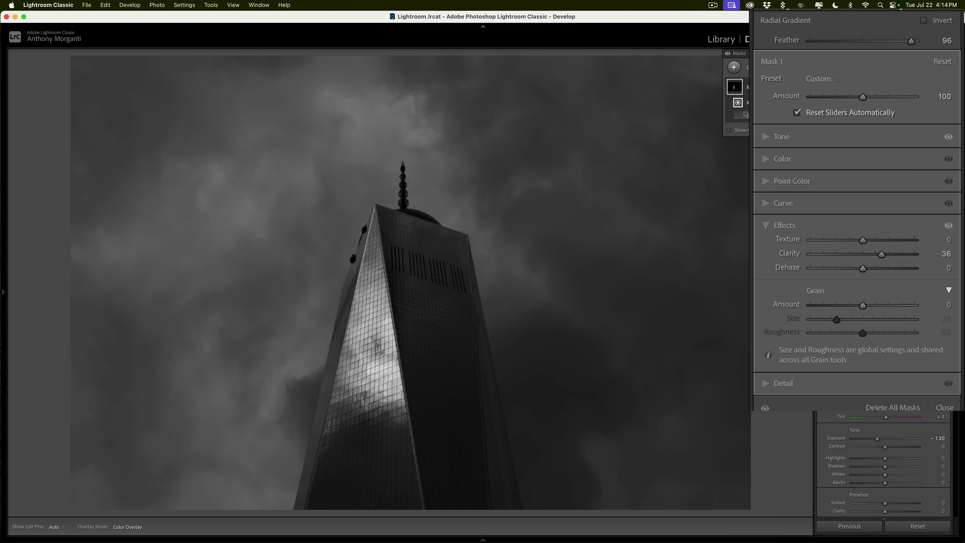
- Toggle Mask 1's visibility to compare the tower with and without the local adjustment
click(807, 87)
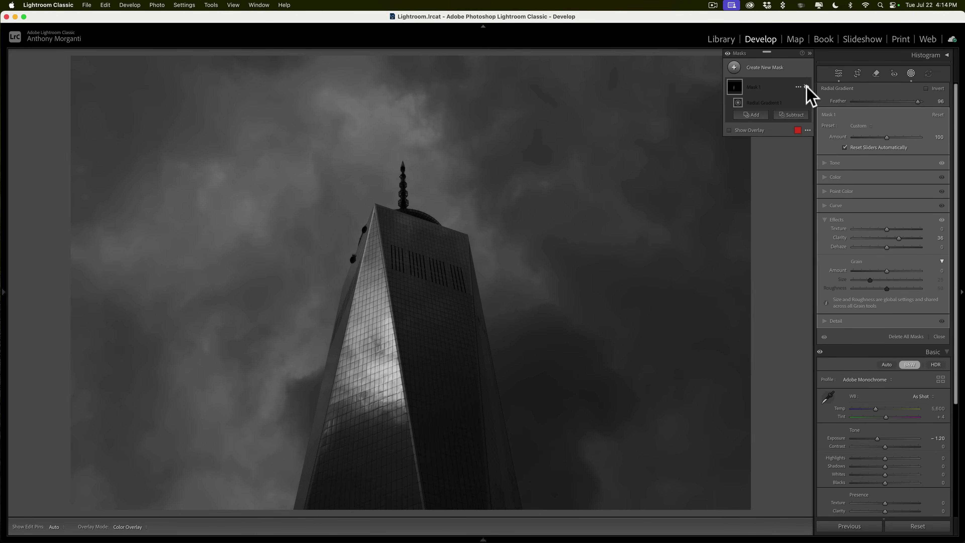
click(807, 87)
click(807, 87)
click(807, 87)
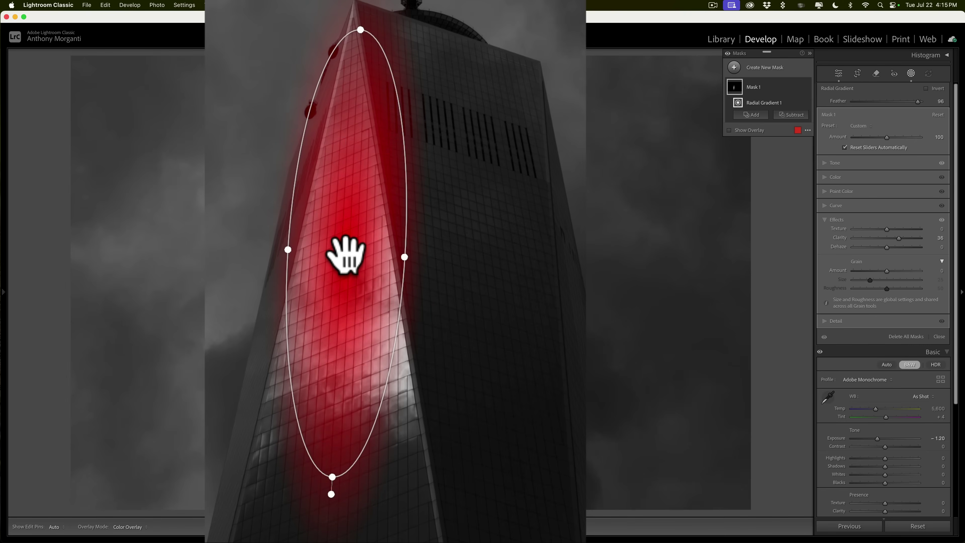
- Duplicate Radial Gradient 1 within the same mask and rotate the copy into a nearly horizontal ellipse across the tower's dark upper face
right_click(345, 253)
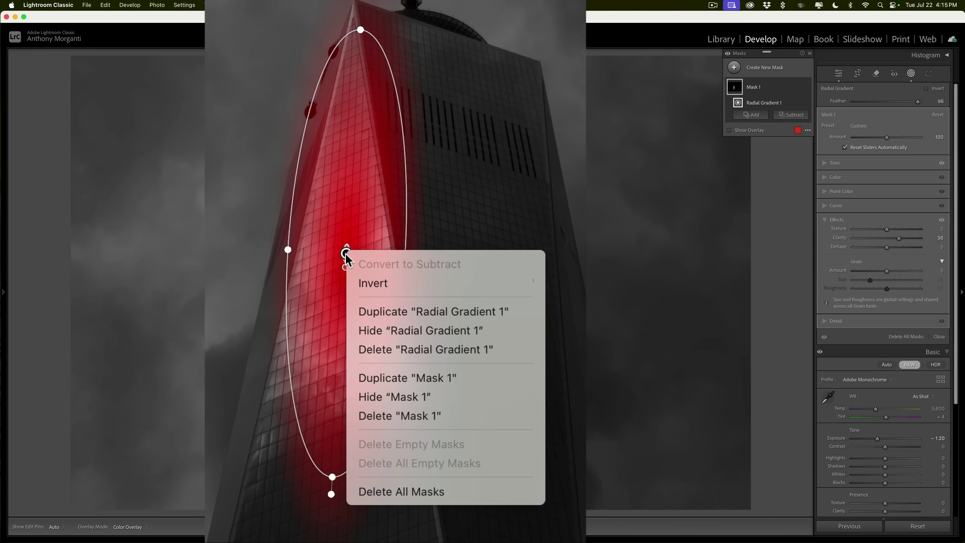
click(380, 308)
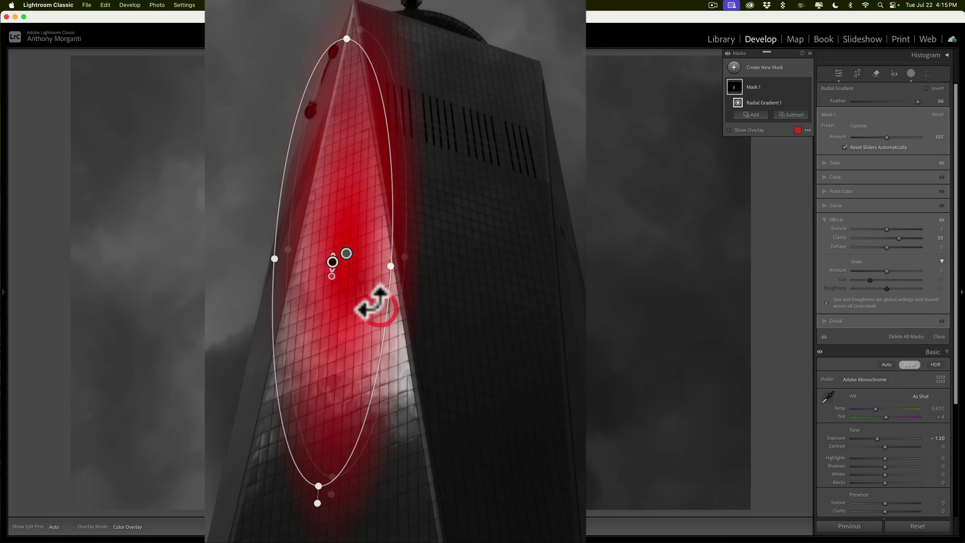
drag(370, 329, 435, 265)
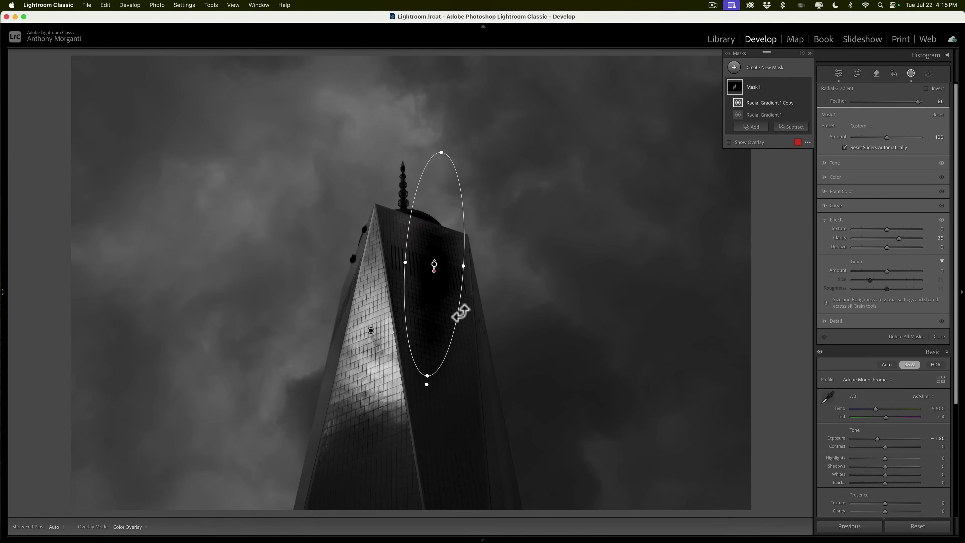
drag(461, 312, 370, 287)
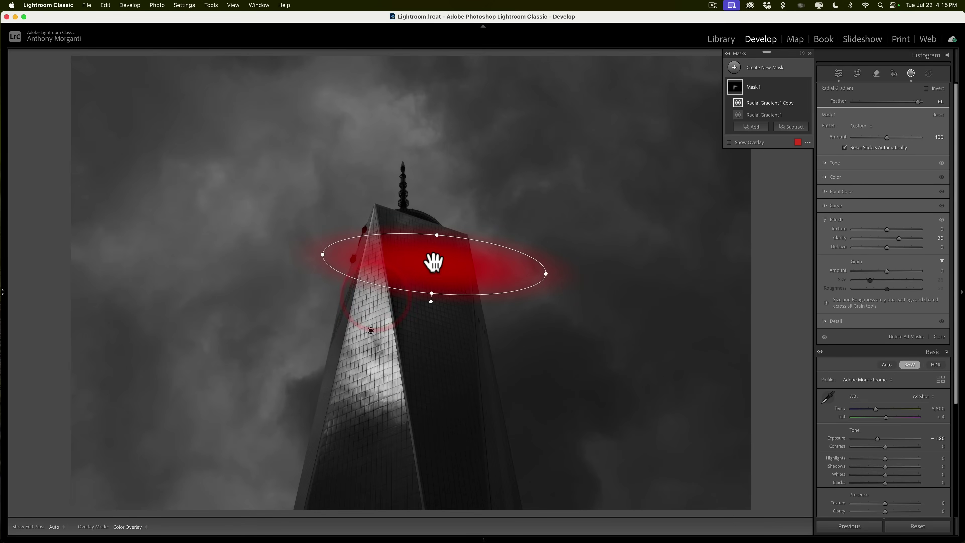
drag(433, 262, 429, 246)
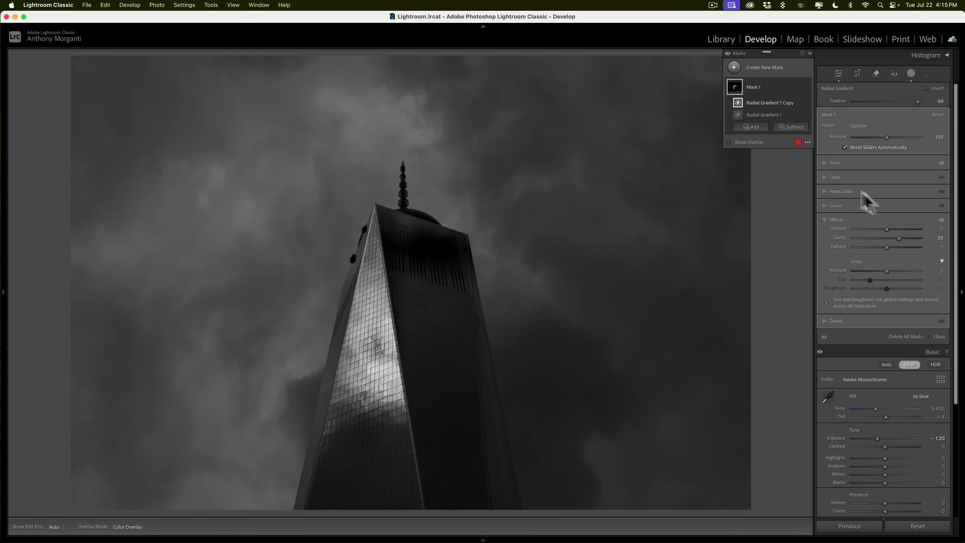
- Lower Mask 1's Exposure to 0.28 and delete the duplicated radial gradient across the tower's upper part
click(826, 163)
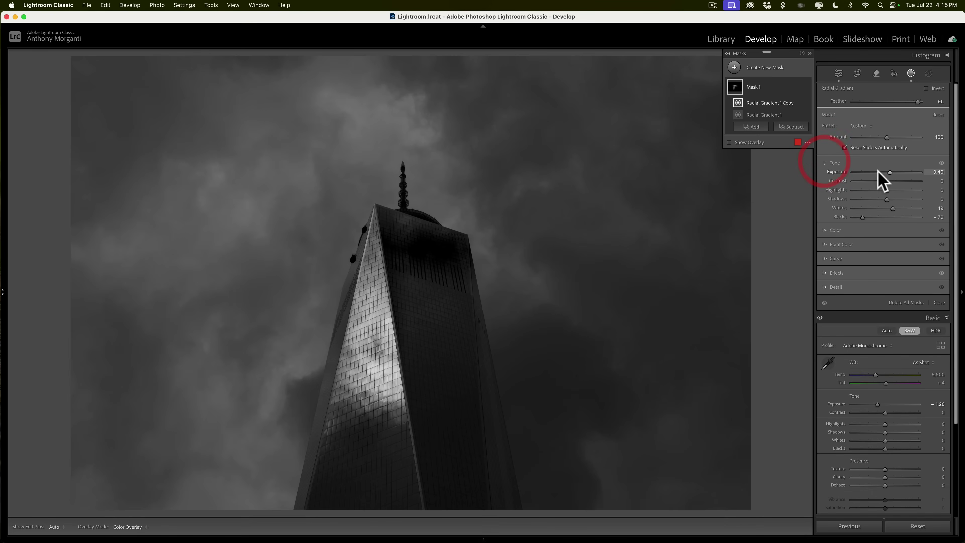
mouse_move(890, 172)
mouse_down()
mouse_move(857, 172)
mouse_move(890, 172)
mouse_up()
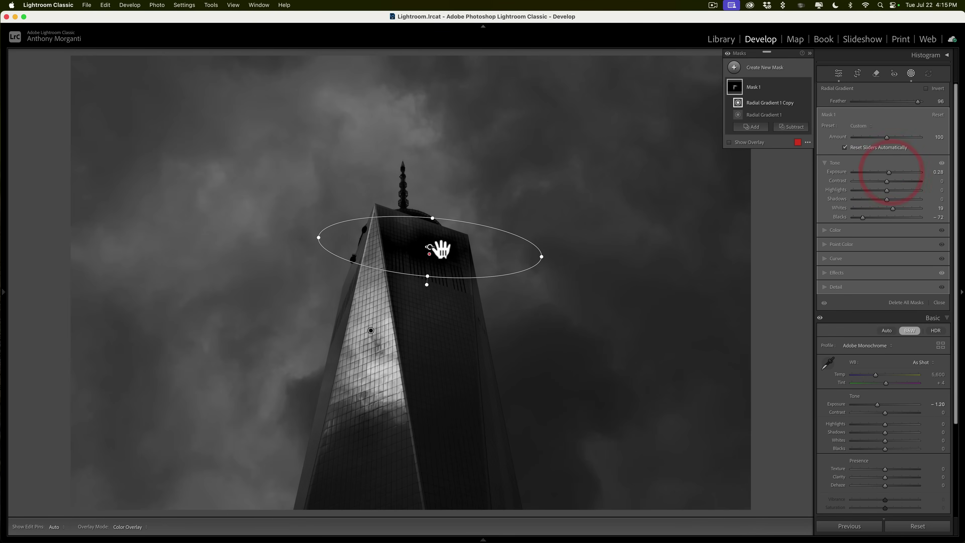
mouse_move(431, 248)
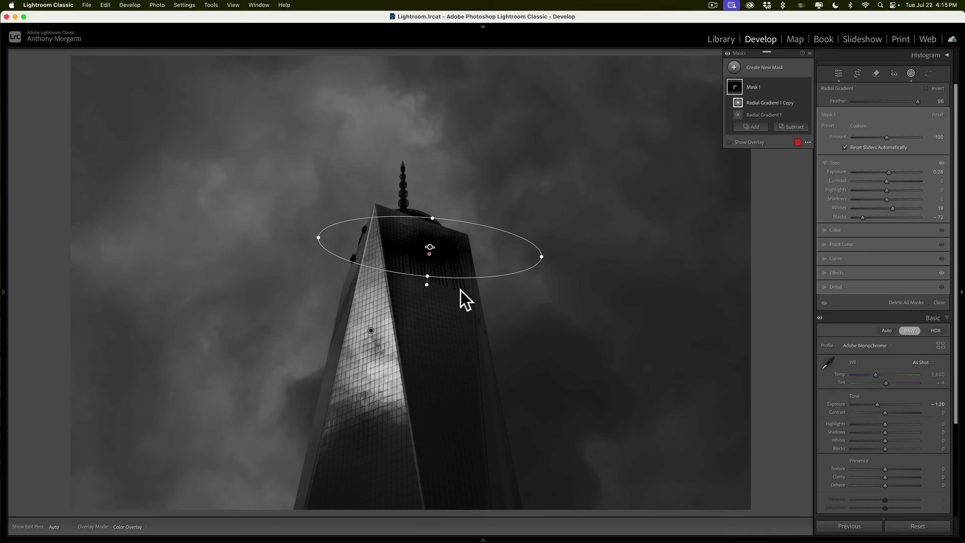
key(BackSpace)
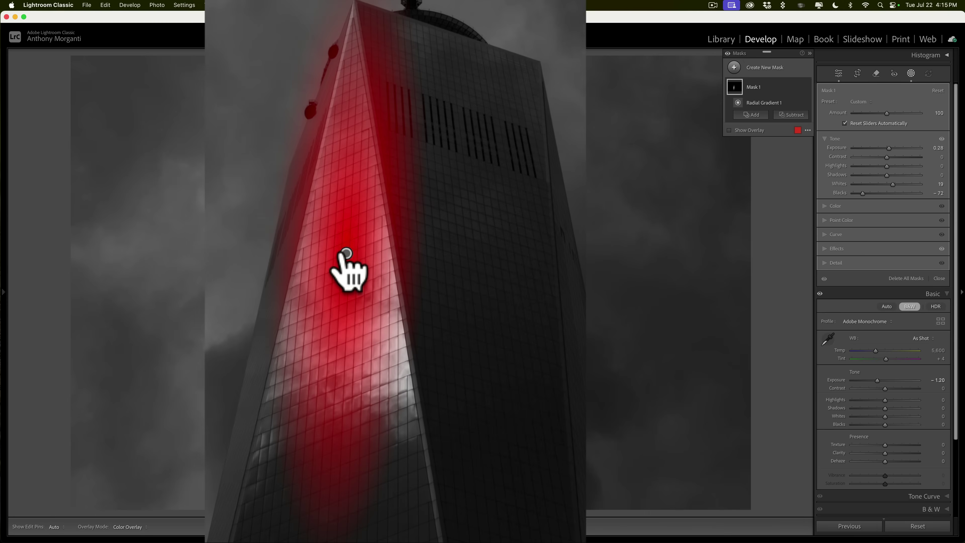
- Duplicate the whole of Mask 1 and rotate the copy's radial gradient into a nearly horizontal ellipse across the tower's dark upper face
right_click(346, 252)
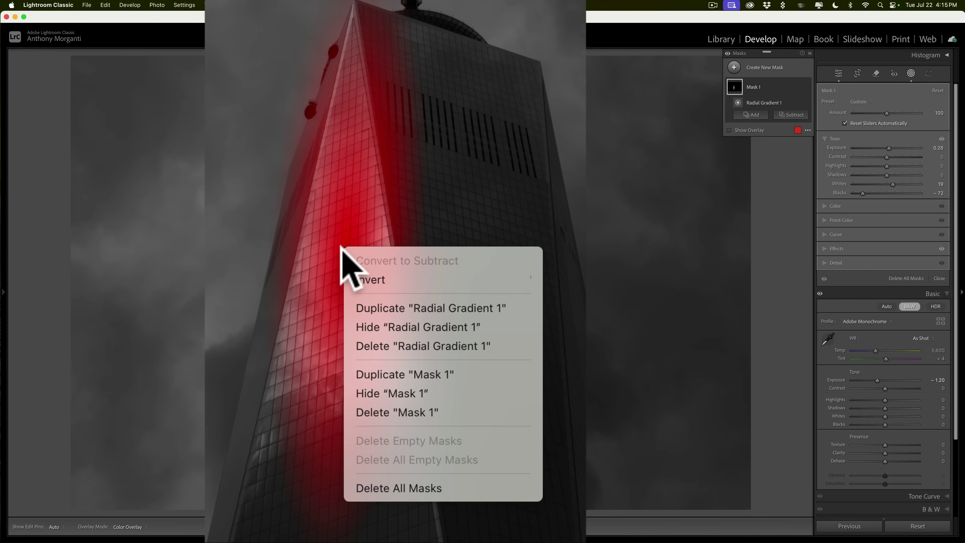
click(396, 368)
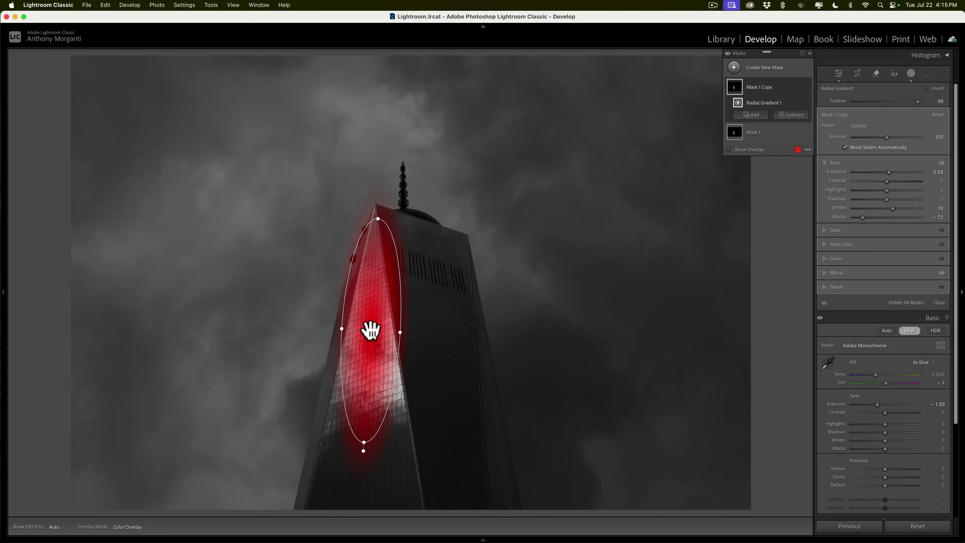
drag(370, 330, 417, 248)
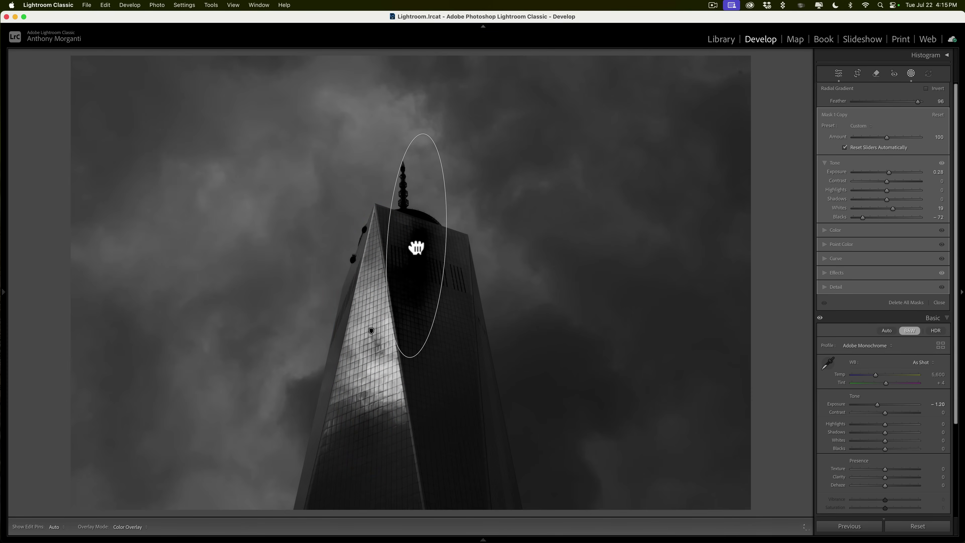
drag(444, 168, 472, 271)
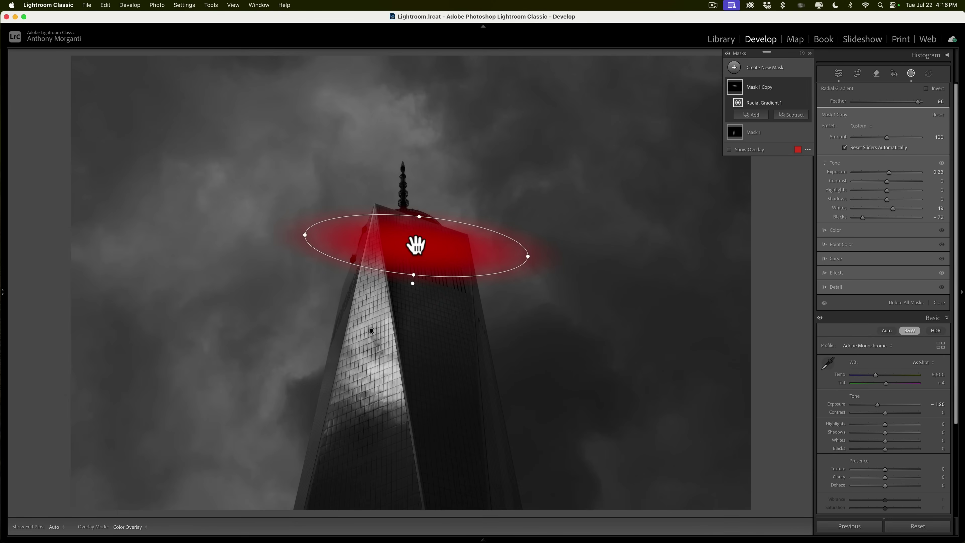
drag(416, 245, 436, 250)
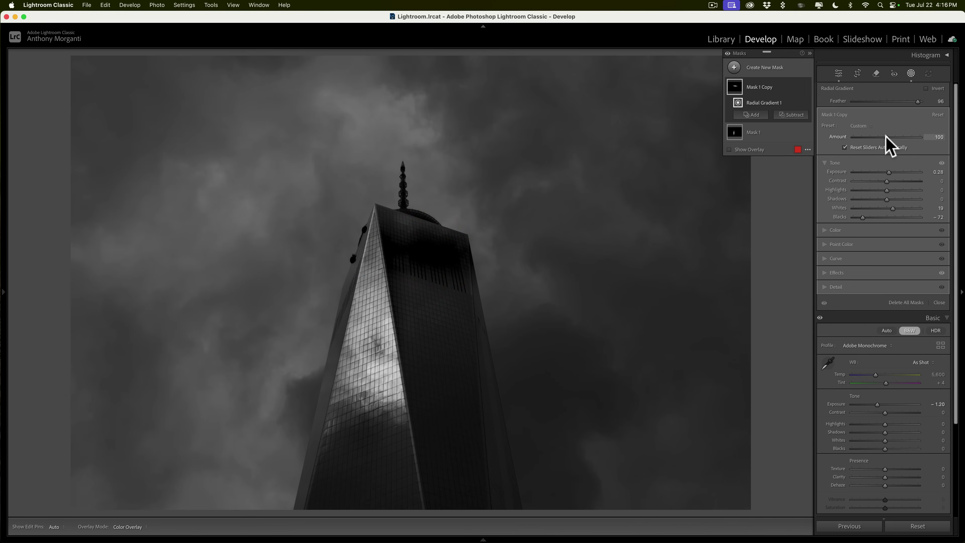
- Reduce the Amount of Mask 1 Copy to 0 and delete its radial gradient
drag(887, 138, 666, 127)
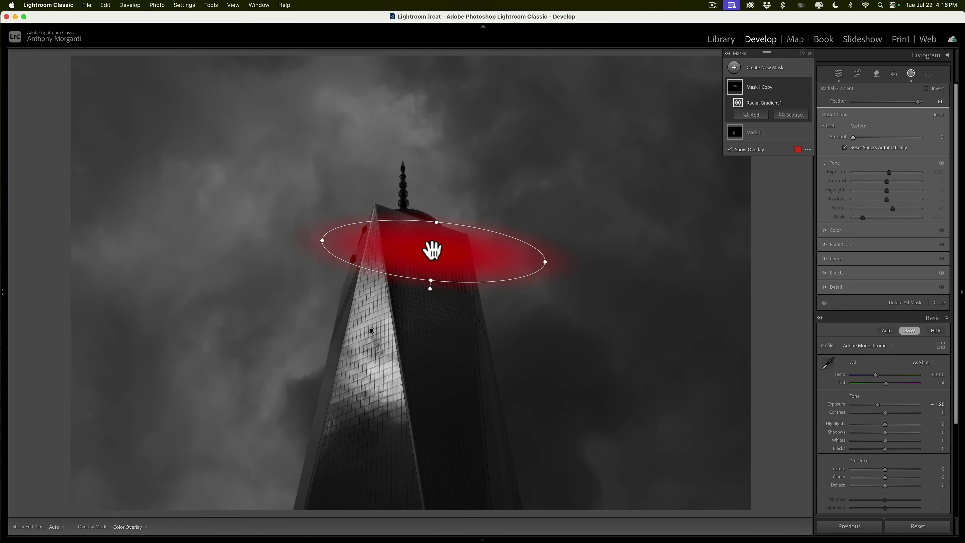
key(BackSpace)
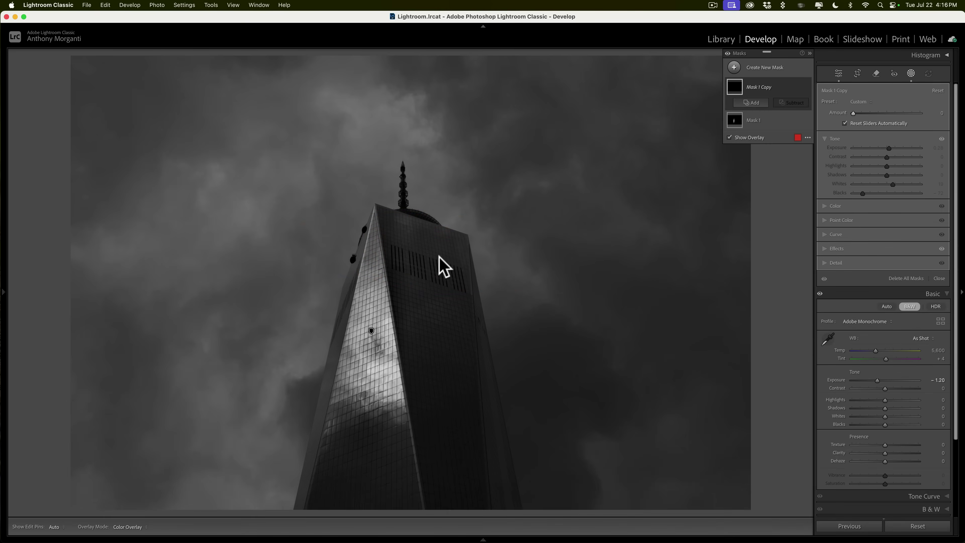
- Add a new mask with an elliptical radial gradient across the tower's dark upper face
click(734, 68)
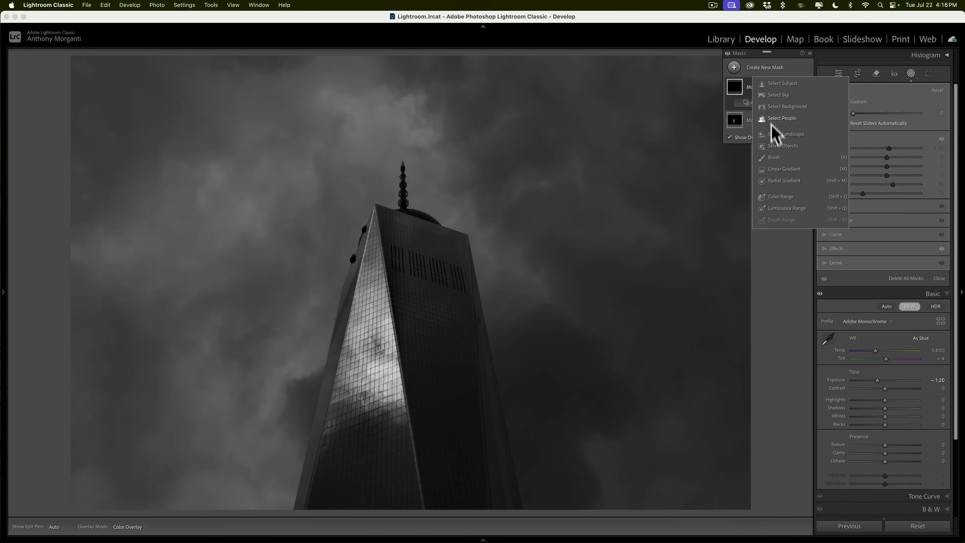
click(779, 178)
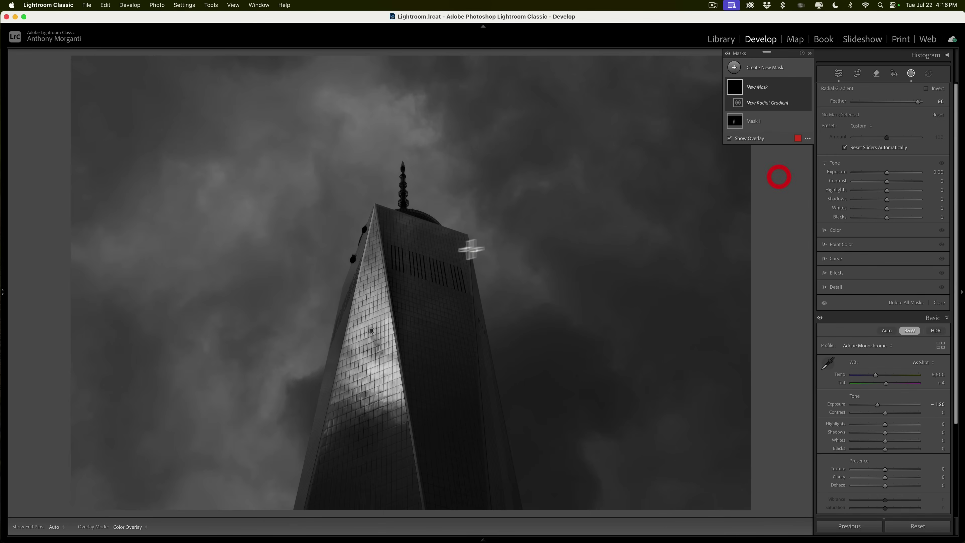
mouse_move(416, 261)
mouse_down()
mouse_move(450, 276)
mouse_move(457, 295)
mouse_move(467, 295)
mouse_move(470, 266)
mouse_move(431, 263)
mouse_move(641, 265)
mouse_move(424, 255)
mouse_up()
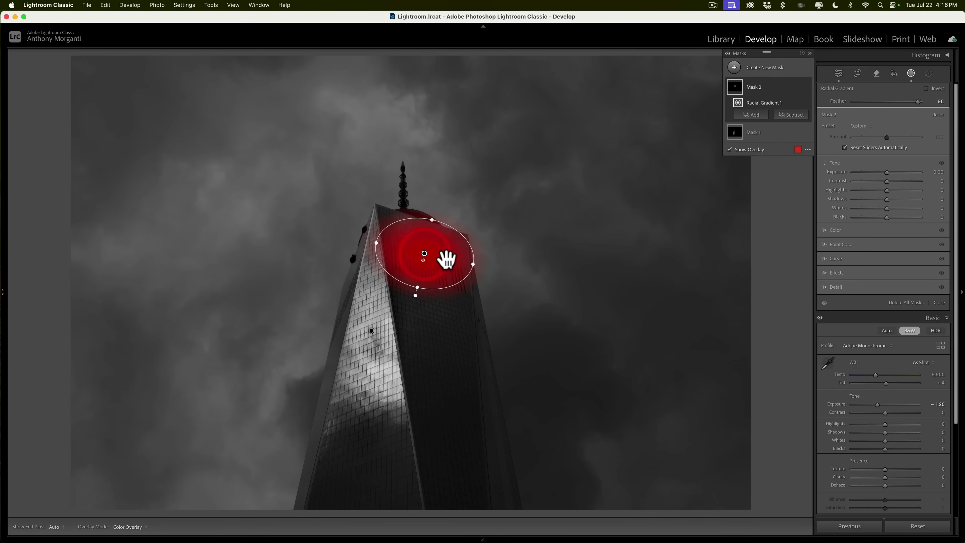
- Set Mask 2's Exposure to 1.05, Whites to 41, Blacks to -14 and Clarity to 16
drag(887, 172, 875, 152)
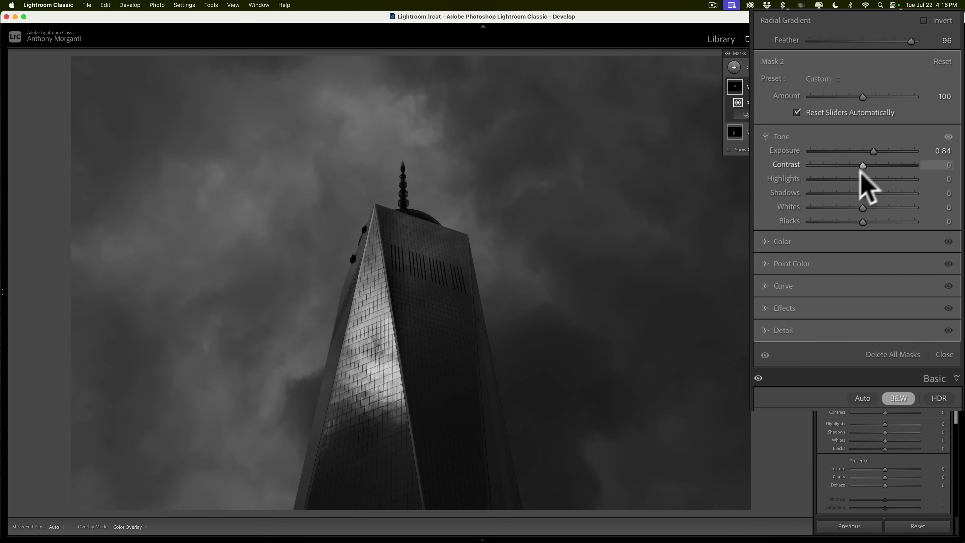
drag(863, 207, 871, 208)
drag(863, 222, 877, 208)
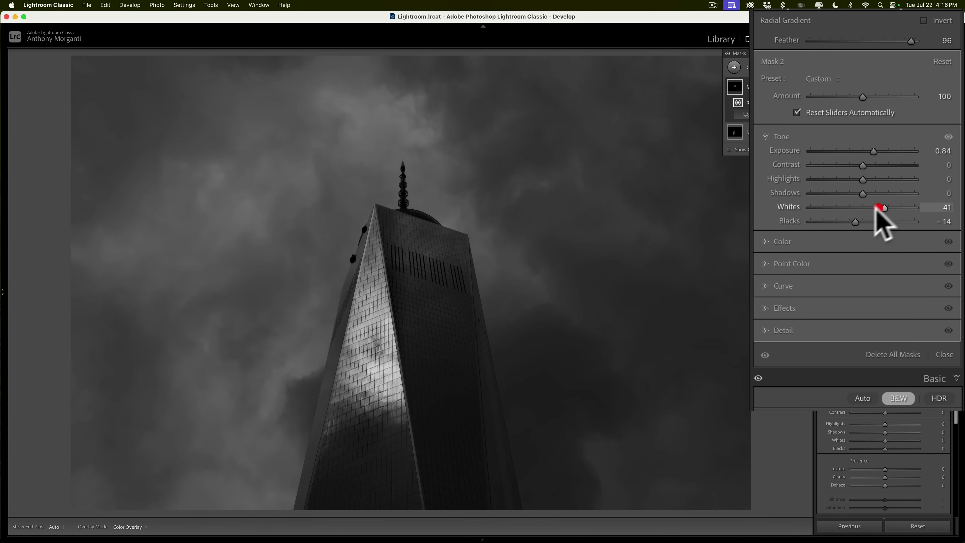
click(766, 307)
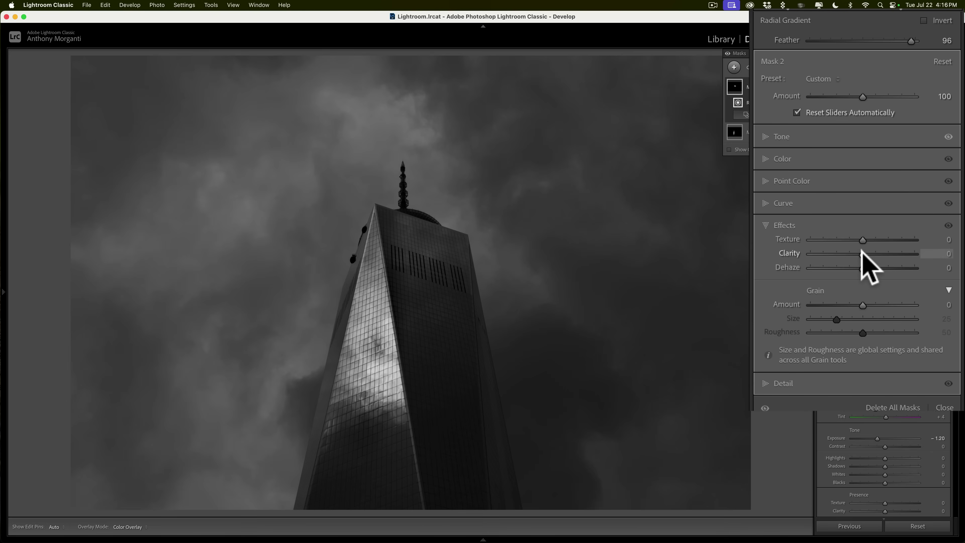
mouse_move(863, 254)
mouse_down()
mouse_move(879, 254)
mouse_move(865, 253)
mouse_up()
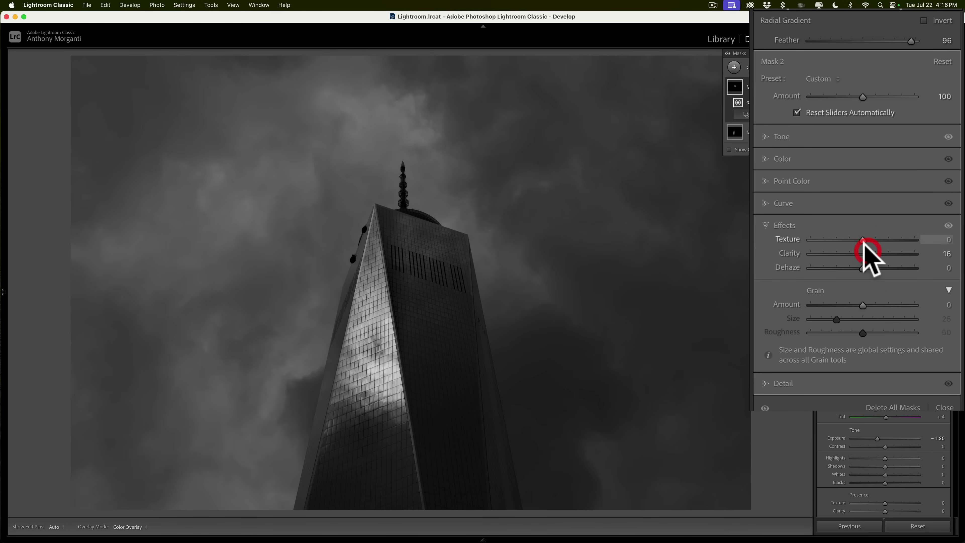
click(774, 137)
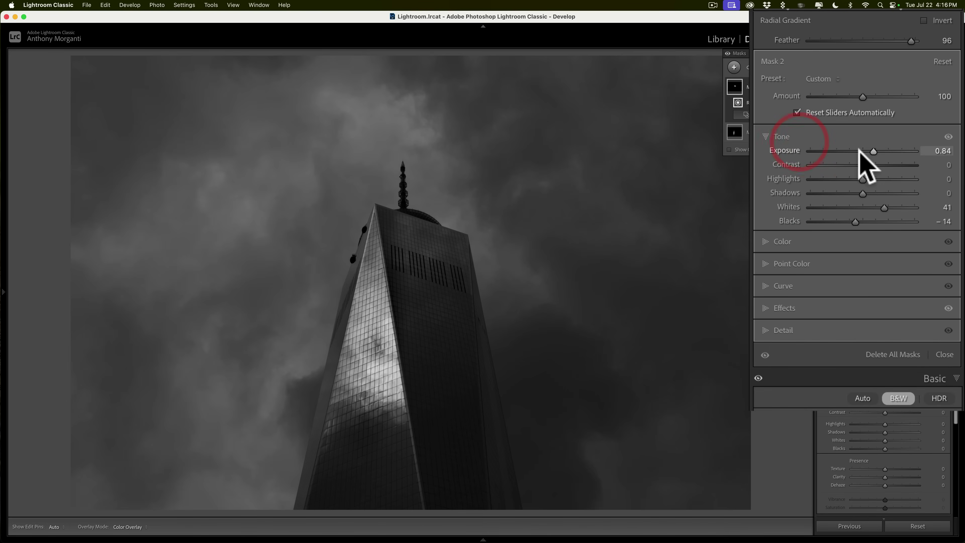
drag(872, 151, 875, 149)
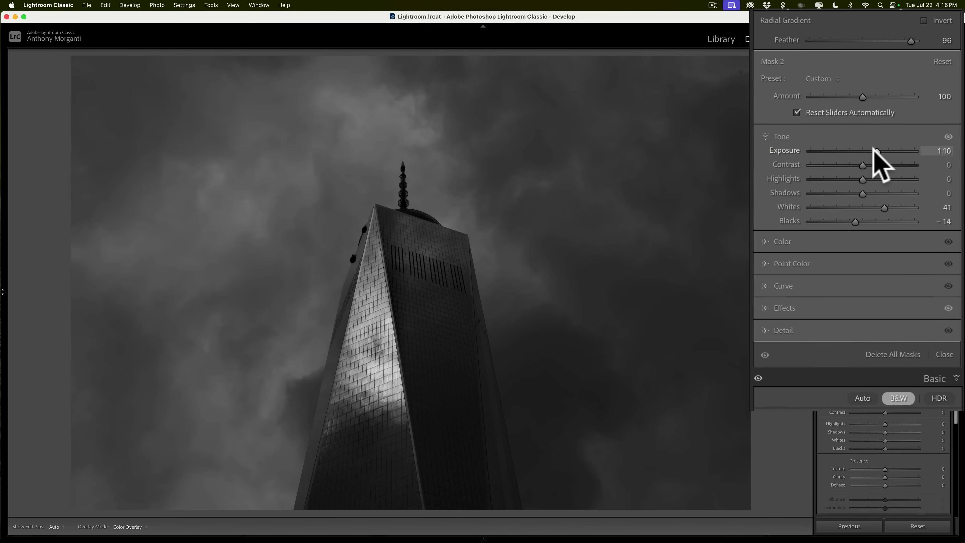
- Duplicate the whole of Mask 2 and move the copy's ellipse lower on the tower's dark face
right_click(425, 253)
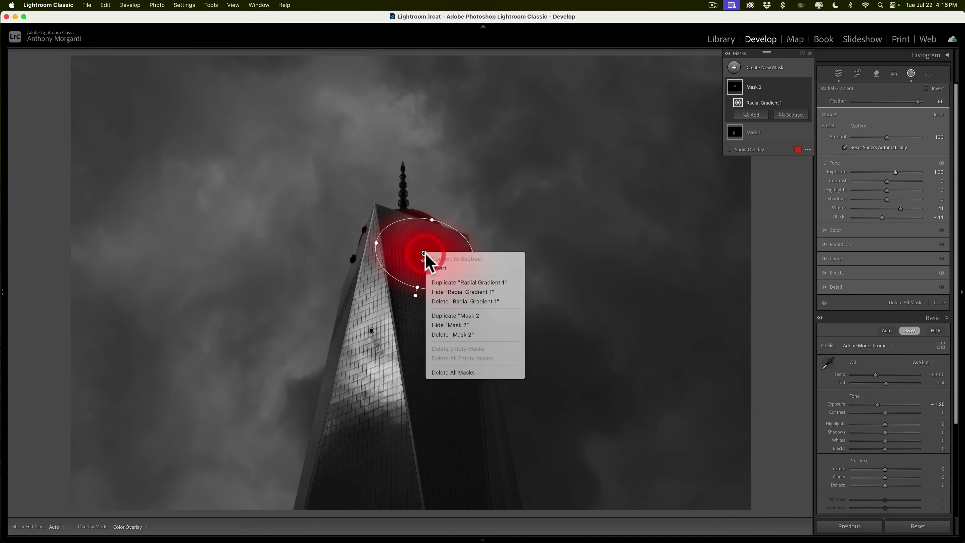
click(447, 315)
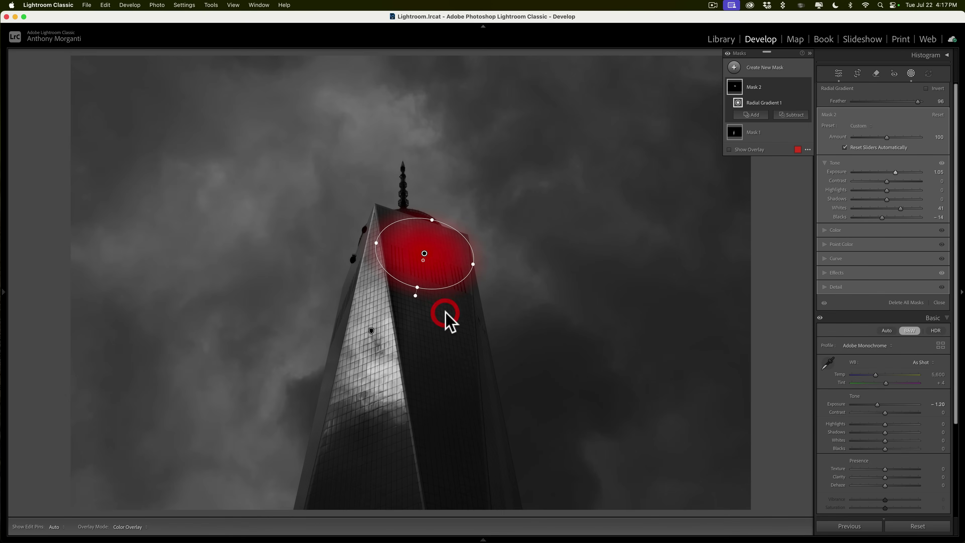
drag(424, 254, 432, 311)
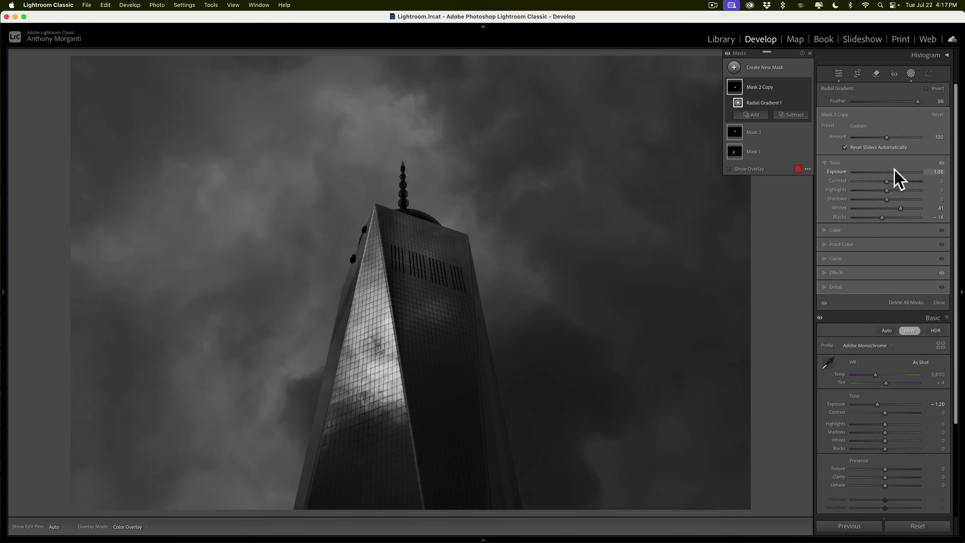
- Set Mask 2 Copy's Exposure to 1.57, then move its ellipse slightly up and widen it to span the dark face
drag(895, 169, 899, 171)
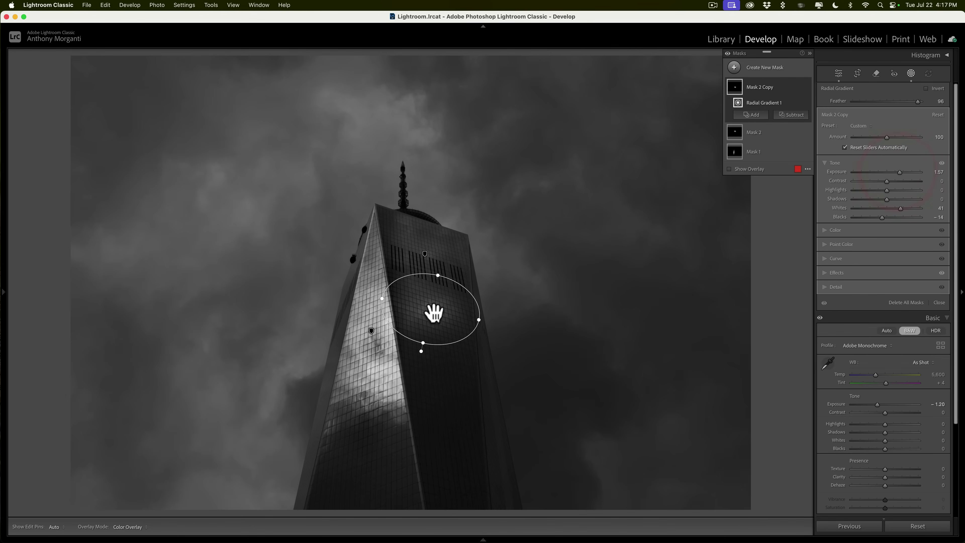
drag(430, 308, 429, 304)
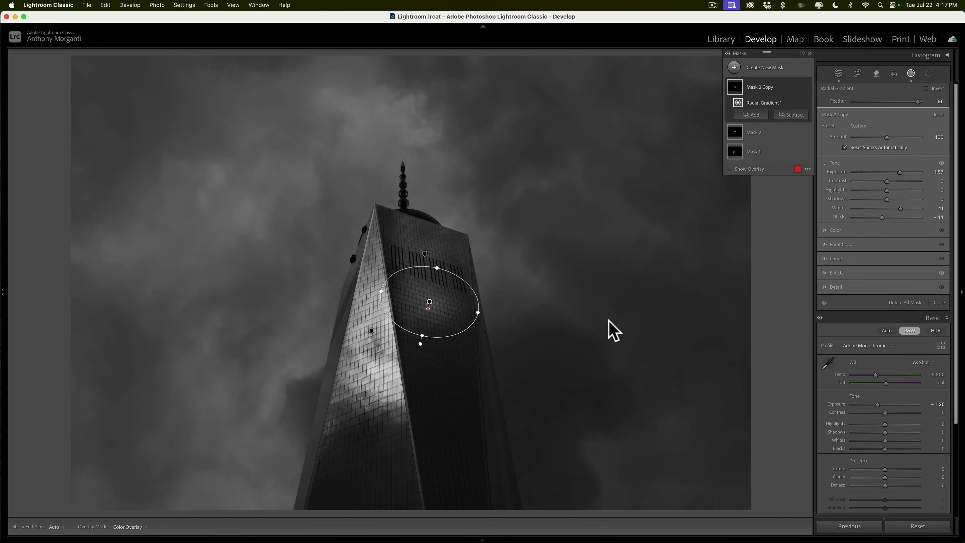
drag(477, 313, 485, 312)
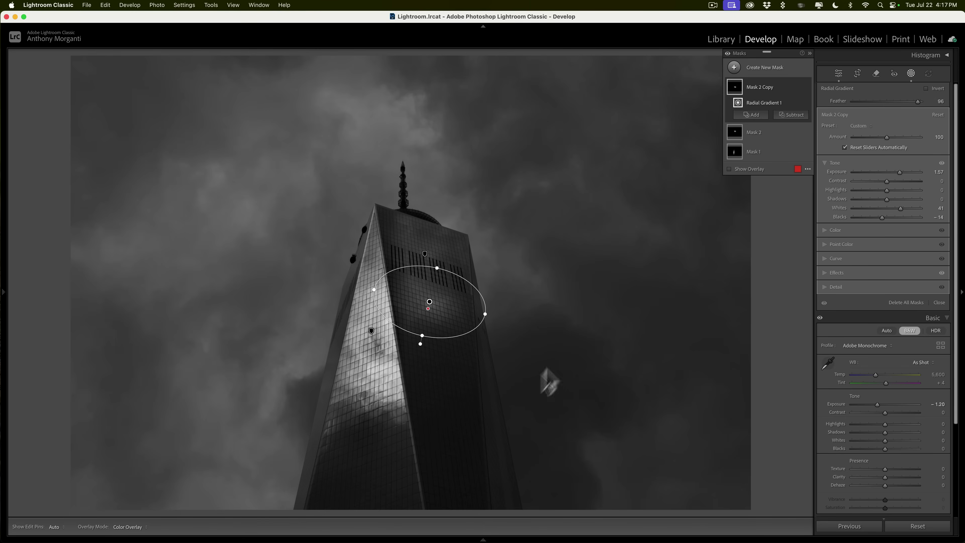
- Add a new mask with a long, narrow radial gradient running along the tower's slanted right edge
click(734, 67)
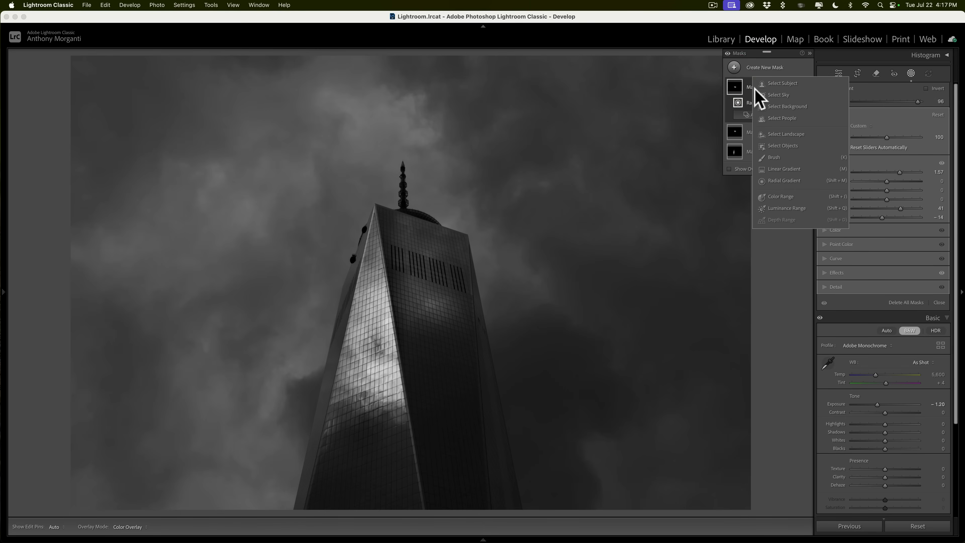
click(779, 180)
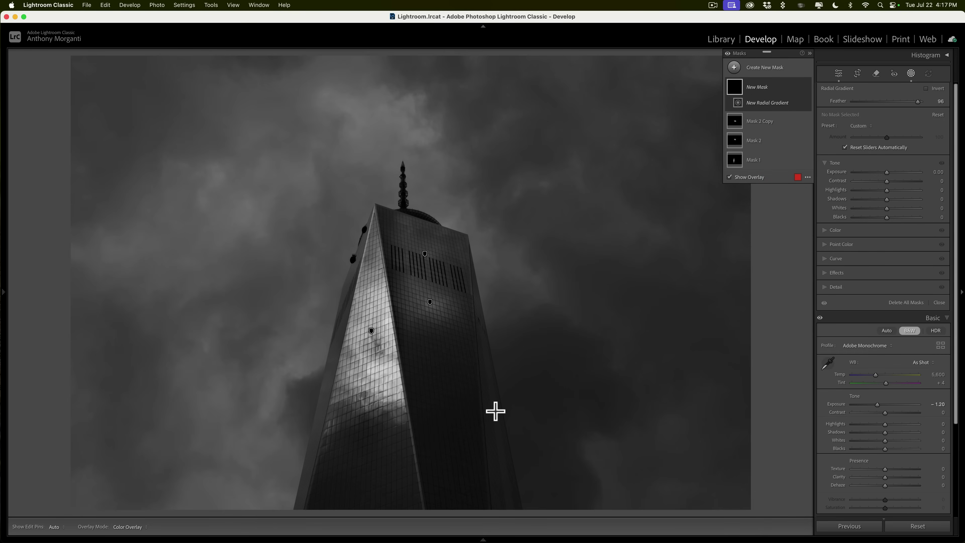
drag(496, 411, 515, 480)
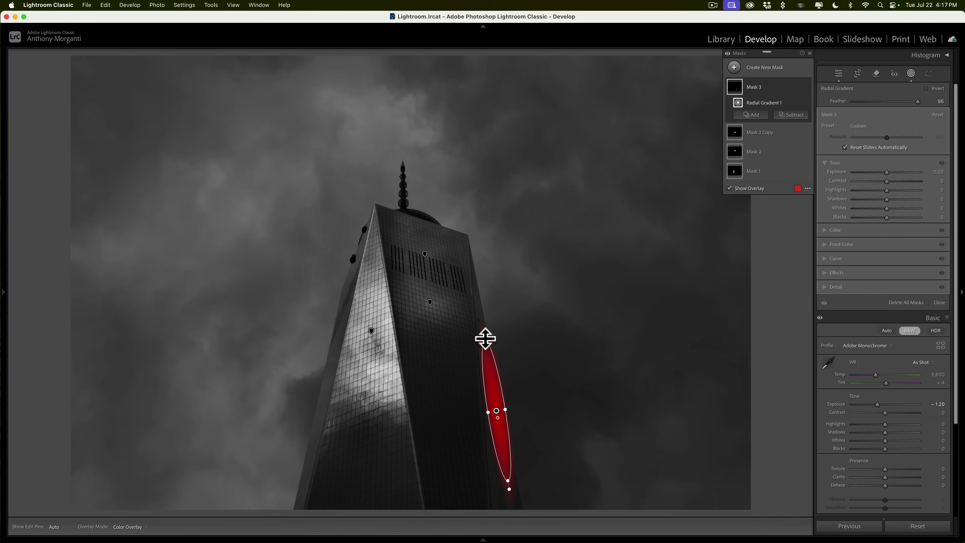
drag(486, 338, 479, 296)
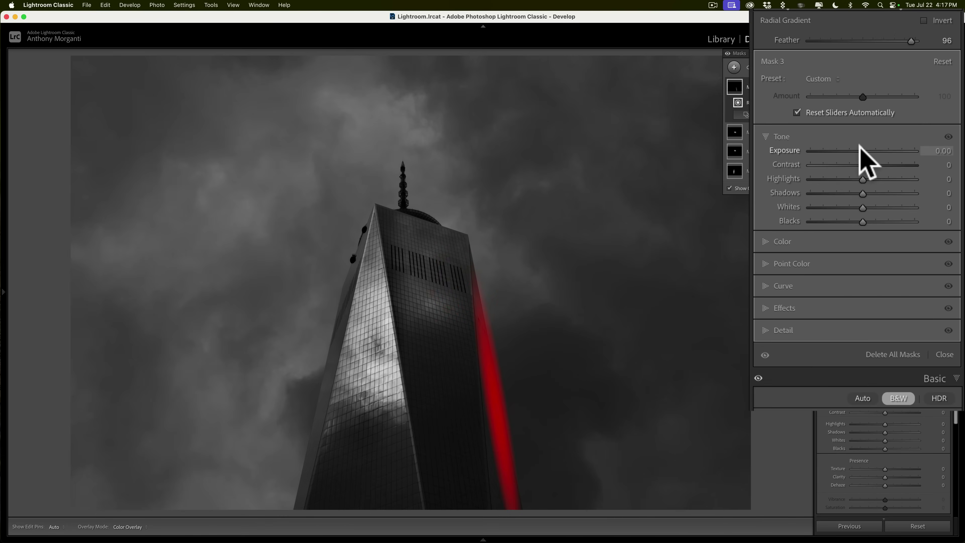
- Set Mask 3's Exposure to 1.29, adjust its Clarity, and nudge its ellipse slightly left onto the tower's edge
drag(887, 172, 888, 172)
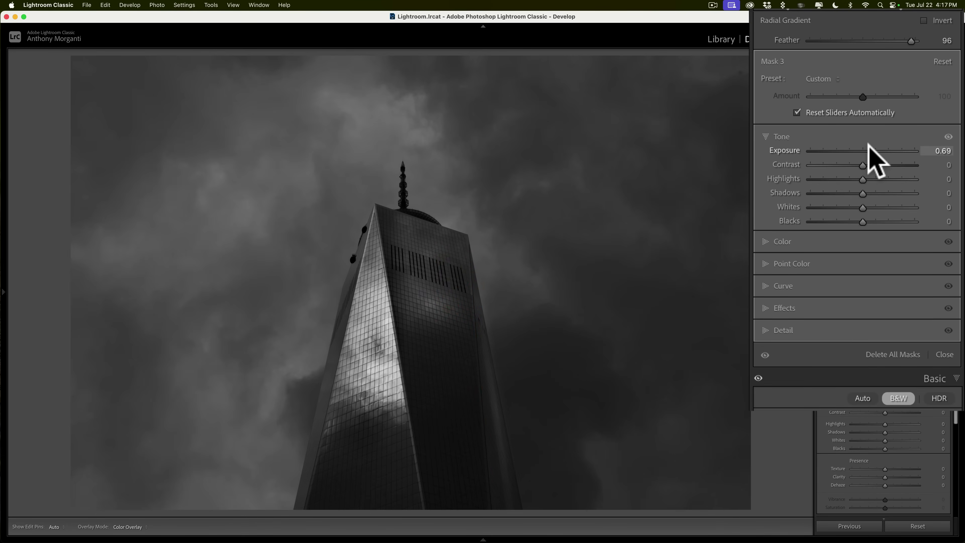
drag(874, 144, 872, 144)
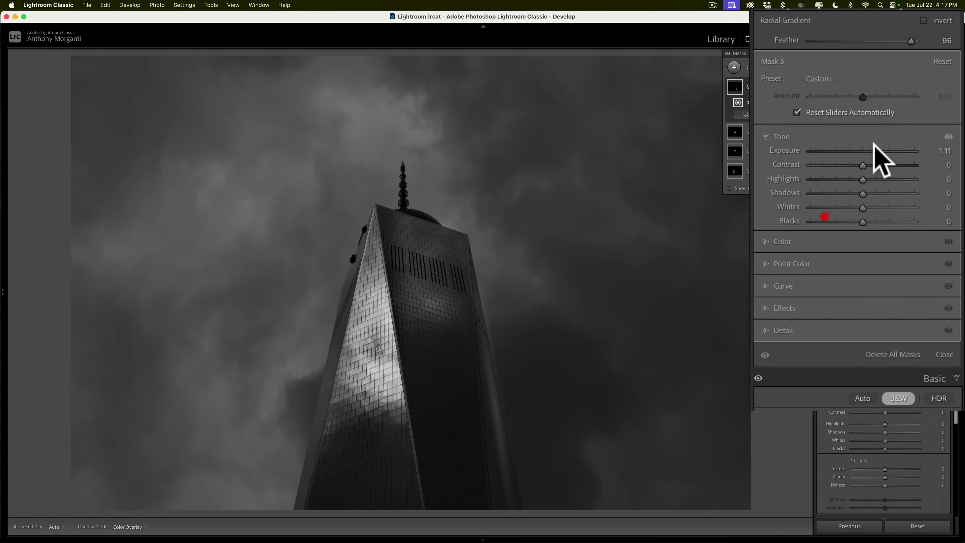
click(783, 306)
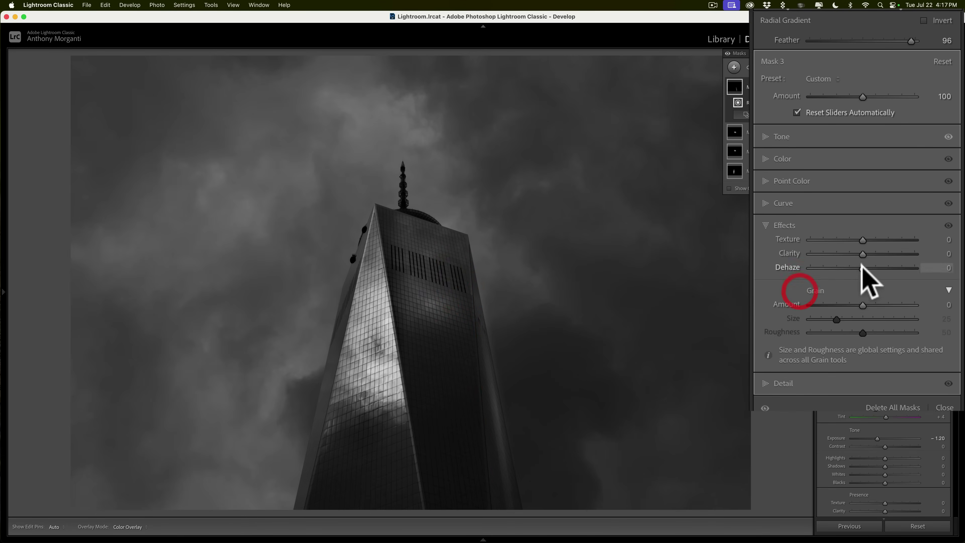
drag(860, 254, 836, 218)
click(772, 136)
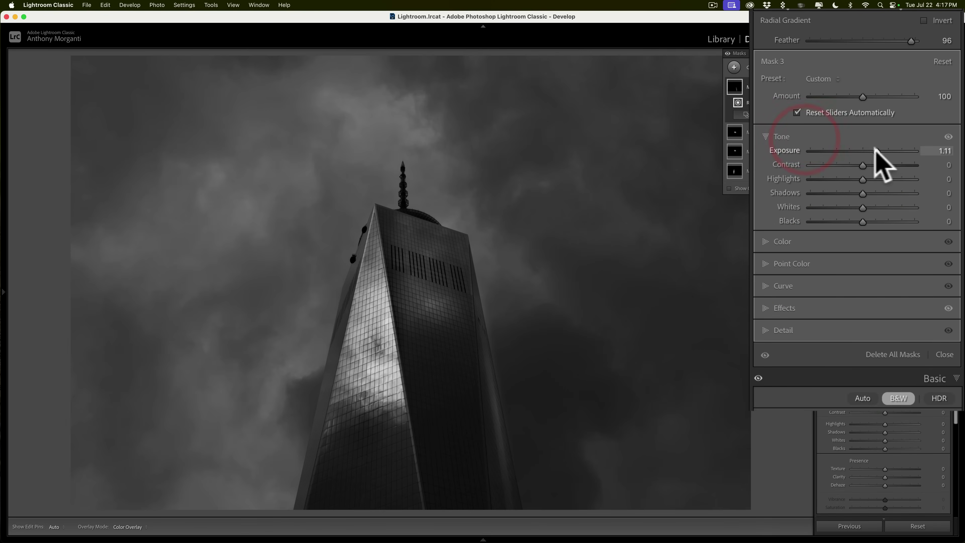
drag(876, 149, 876, 149)
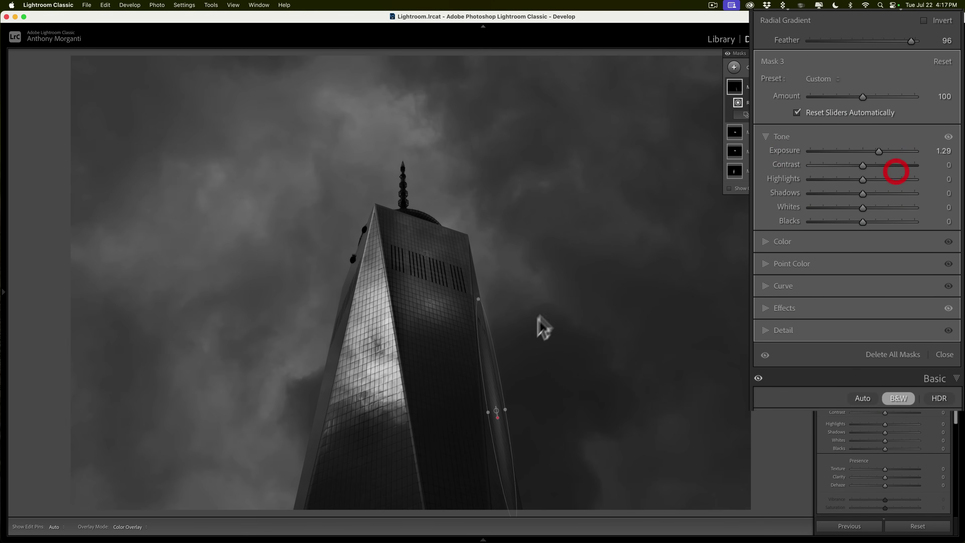
drag(496, 412, 493, 409)
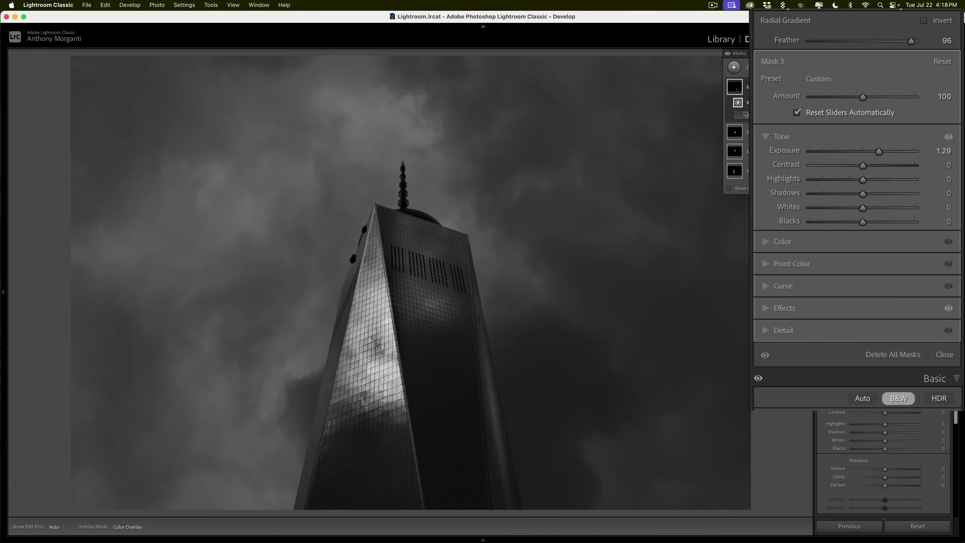
- Duplicate Mask 3, align the copy's narrow ellipse with the tower's slanted left edge, and set its Exposure to 0.80
right_click(492, 411)
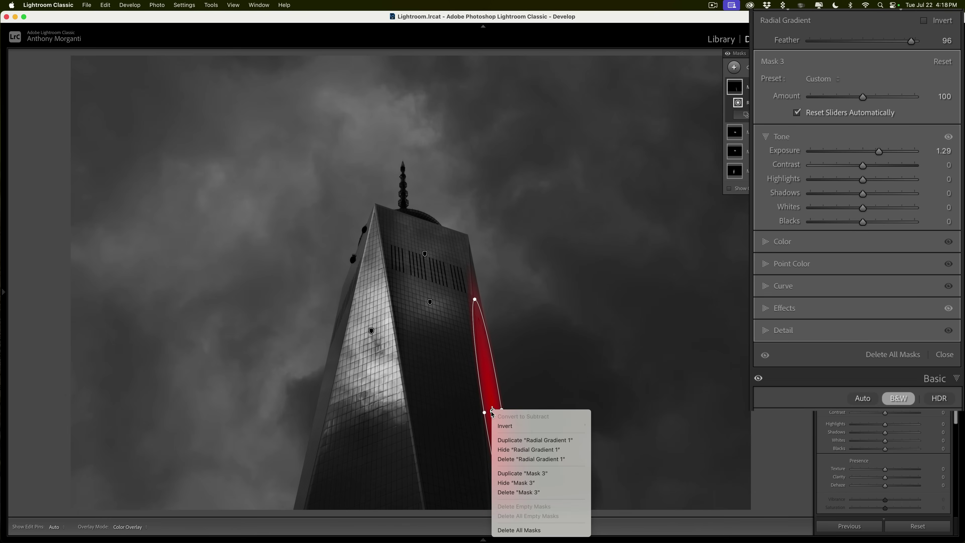
click(536, 474)
drag(492, 411, 329, 389)
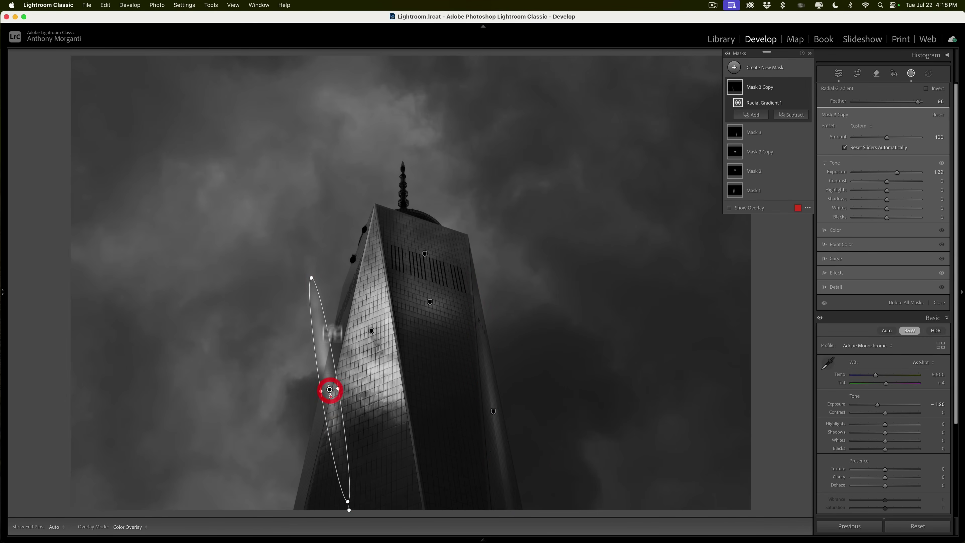
drag(307, 273, 349, 272)
drag(330, 385, 327, 390)
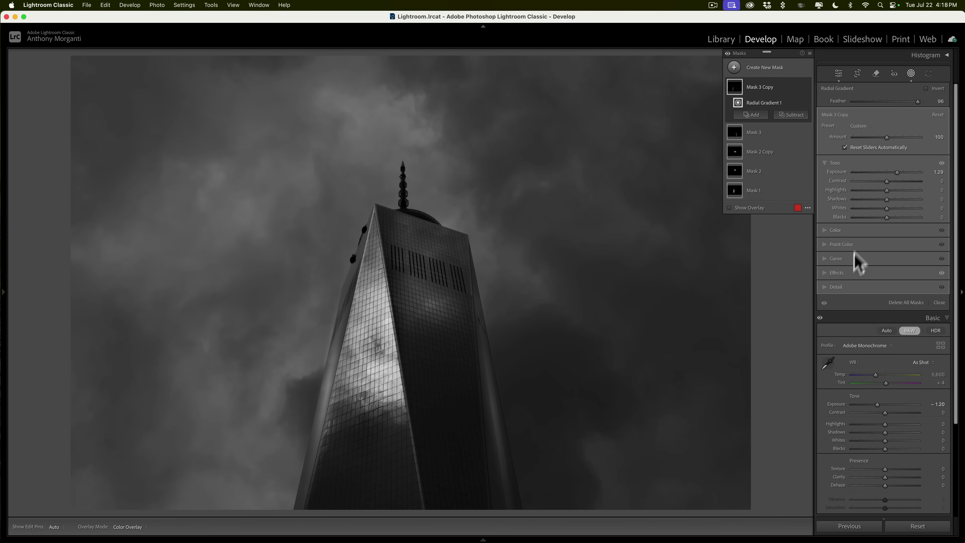
drag(897, 171, 893, 172)
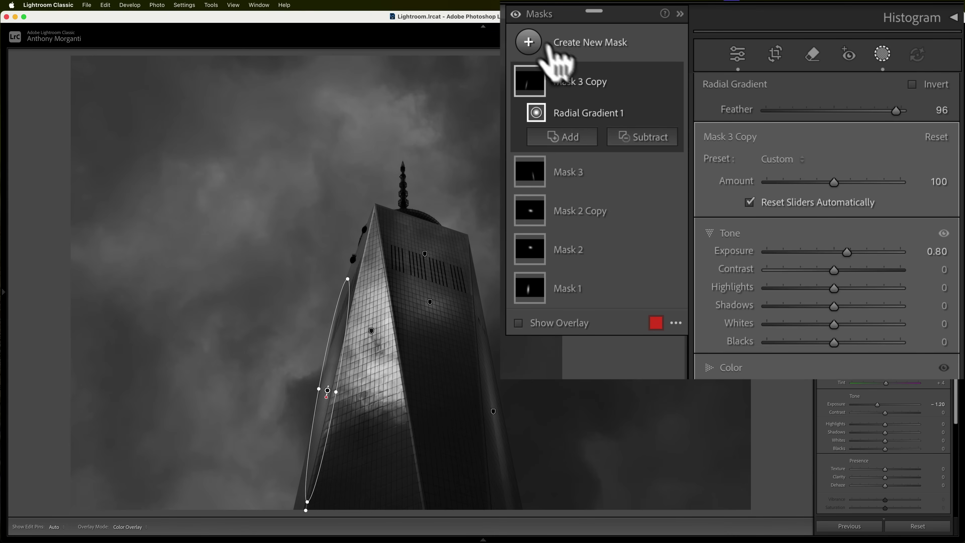
- Add a Select Sky mask and set its Texture to 47 and Clarity to 50
click(531, 41)
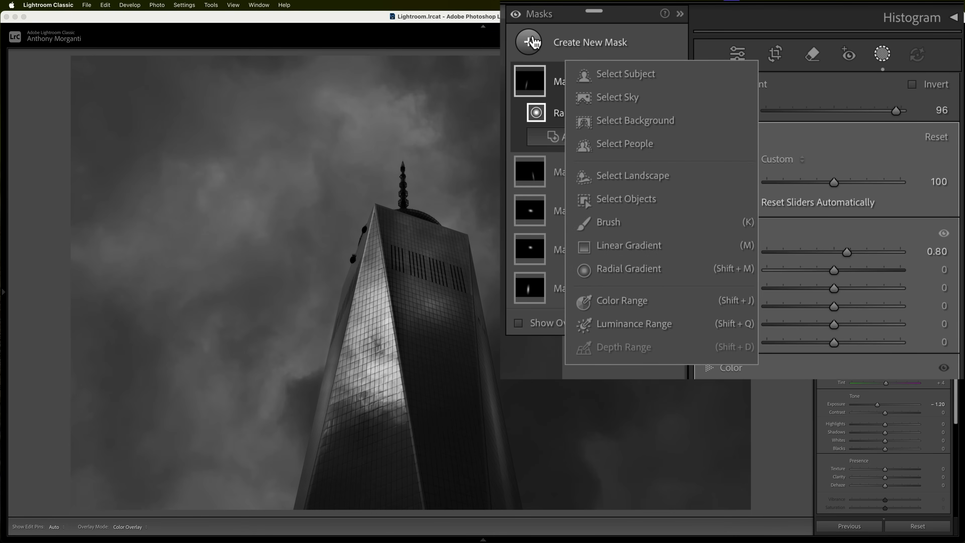
click(599, 92)
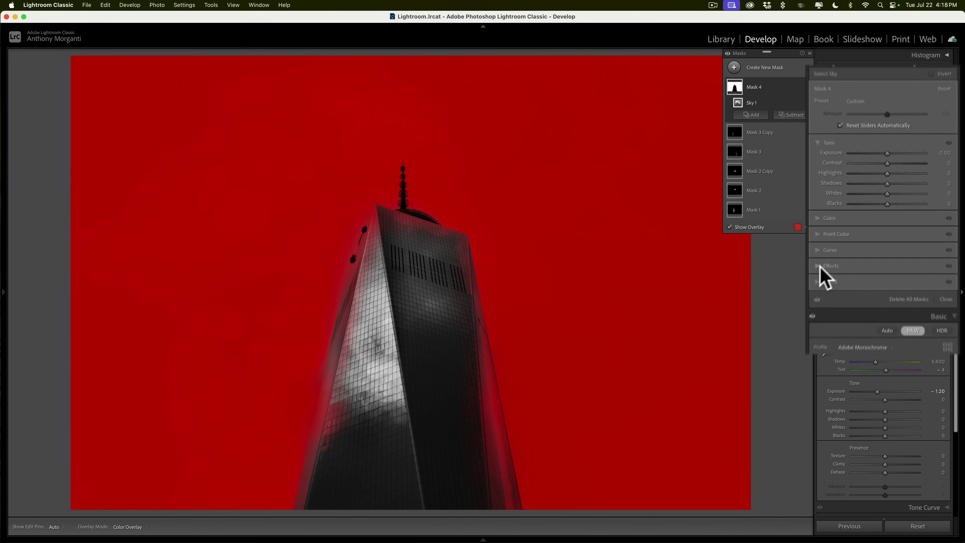
click(801, 276)
drag(864, 233, 885, 220)
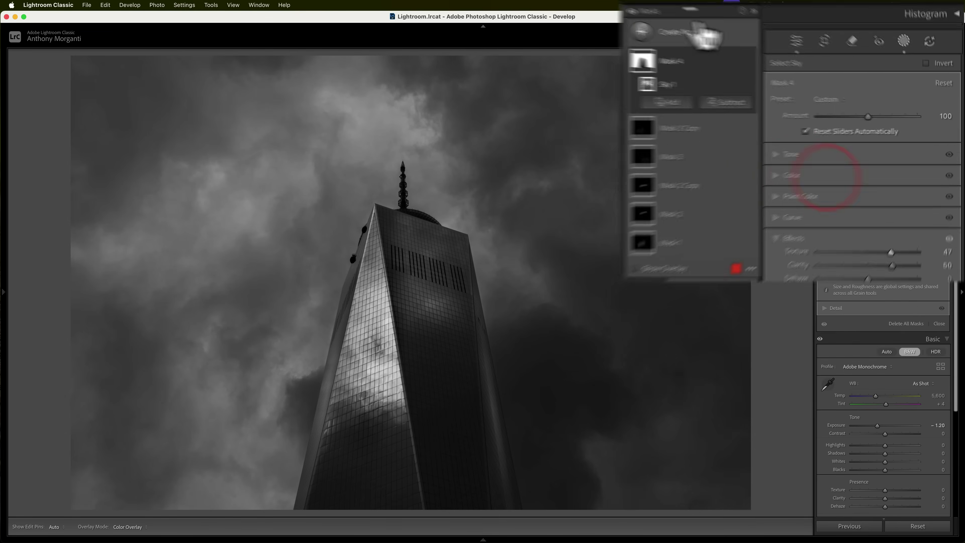
- Add a Select Subject mask covering the tower and set its Texture to 35
click(736, 67)
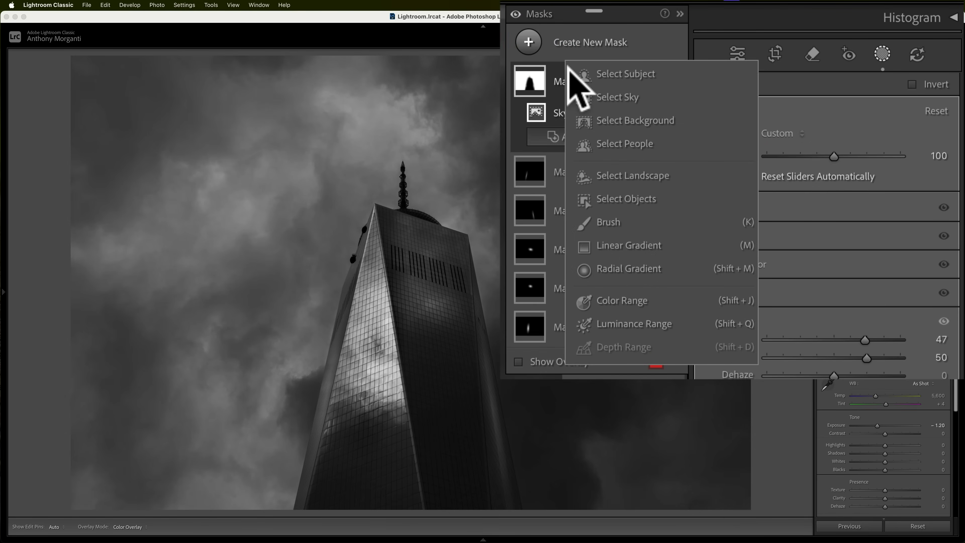
click(626, 74)
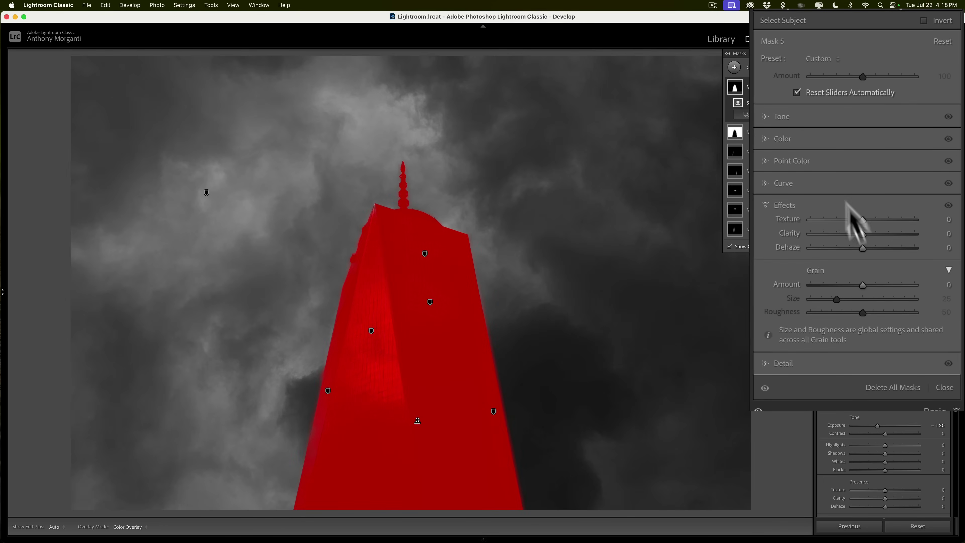
drag(862, 219, 881, 220)
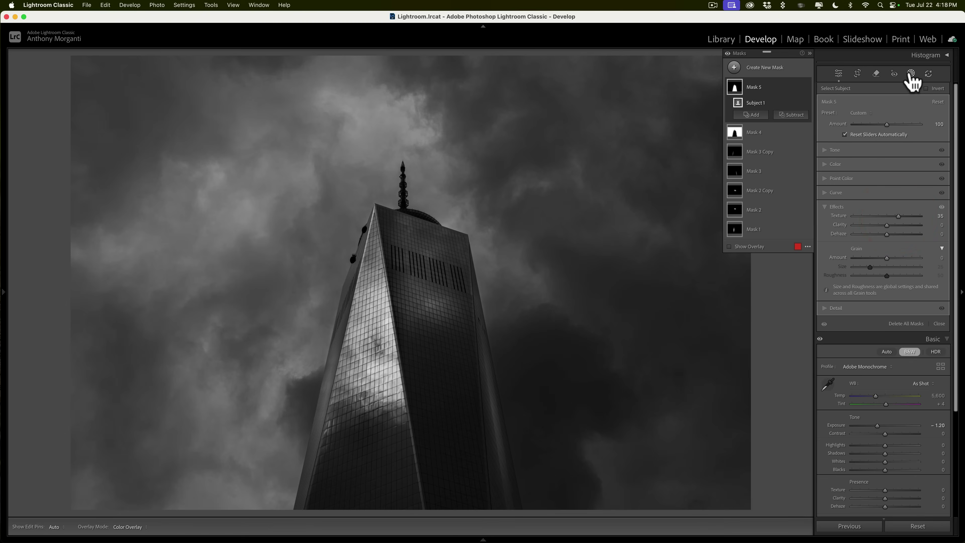
- Remove the small dark spot in the sky near the photo's upper-right corner using the Remove tool at size 7 without generative AI
click(911, 74)
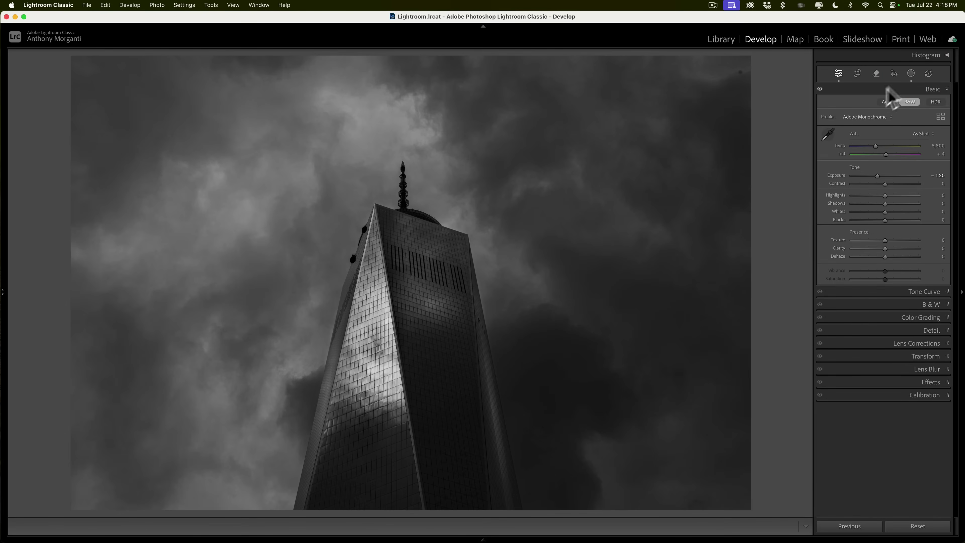
click(878, 74)
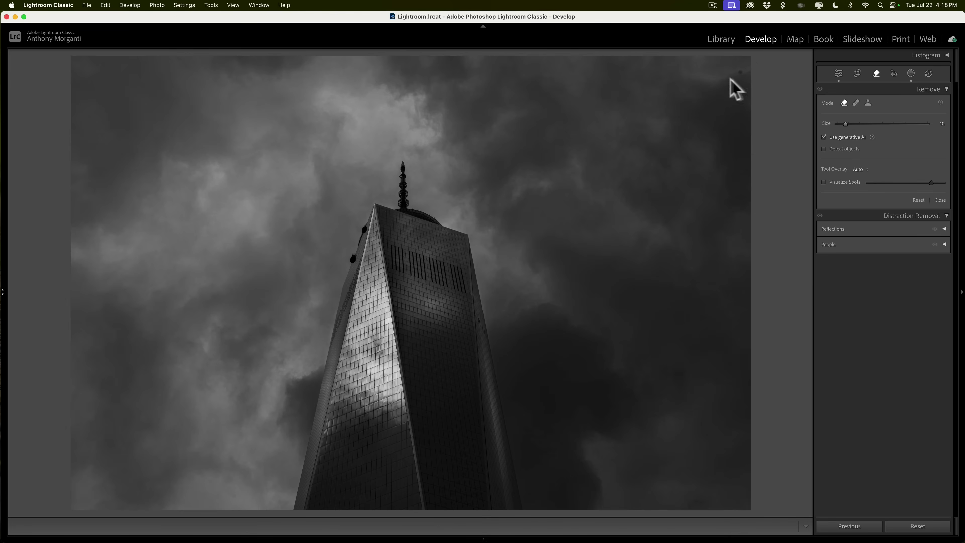
key(bracketleft)
key(bracketleft)
key(bracketleft)
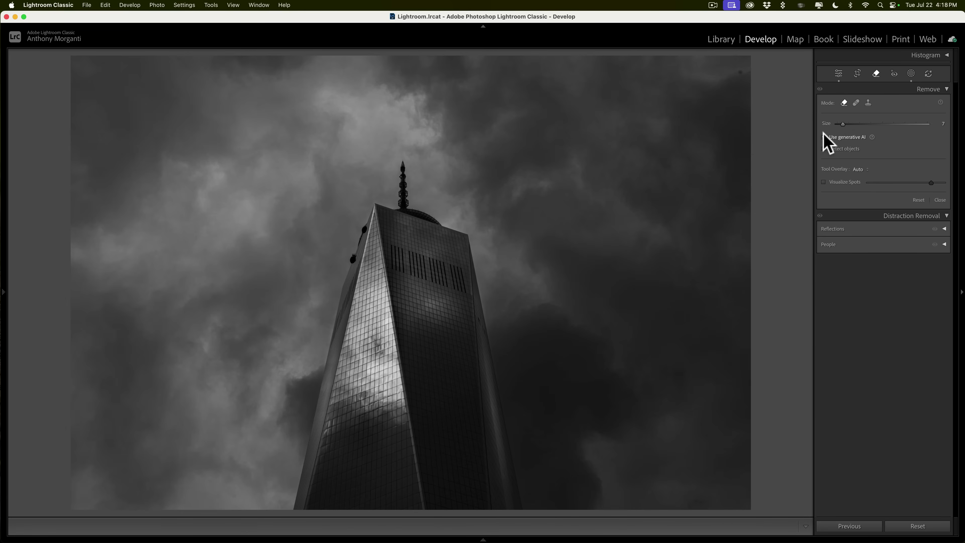
click(741, 71)
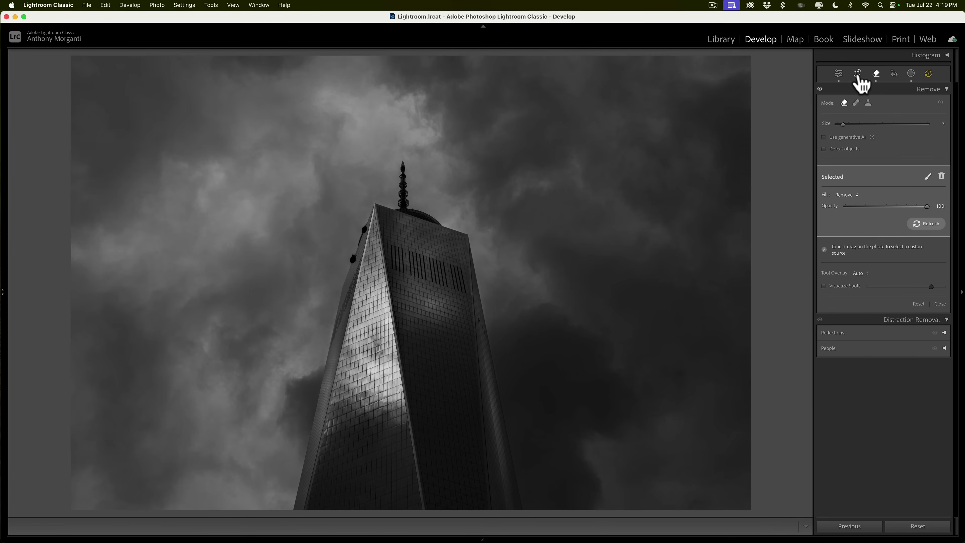
- Apply a subtle darkening post-crop vignette with an Amount of -8
click(840, 73)
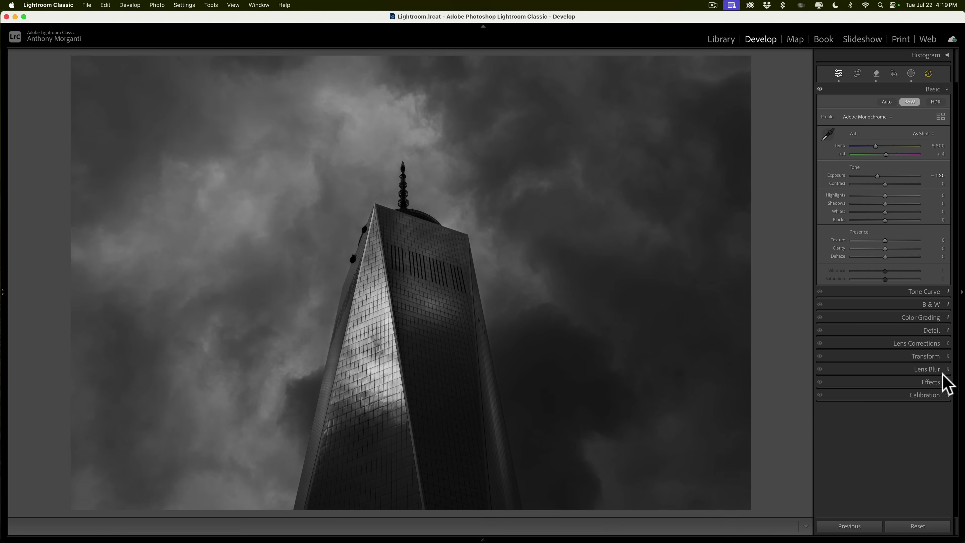
click(932, 382)
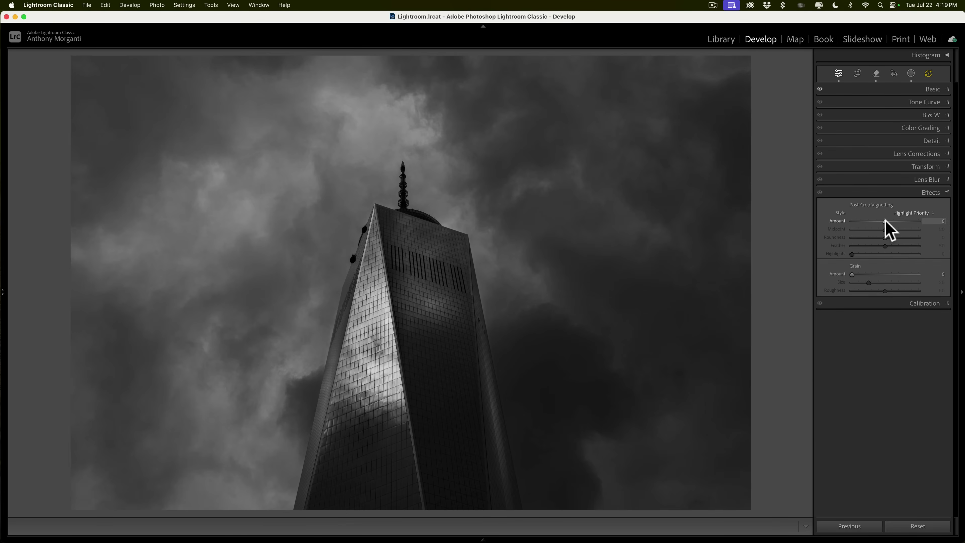
drag(885, 221, 882, 221)
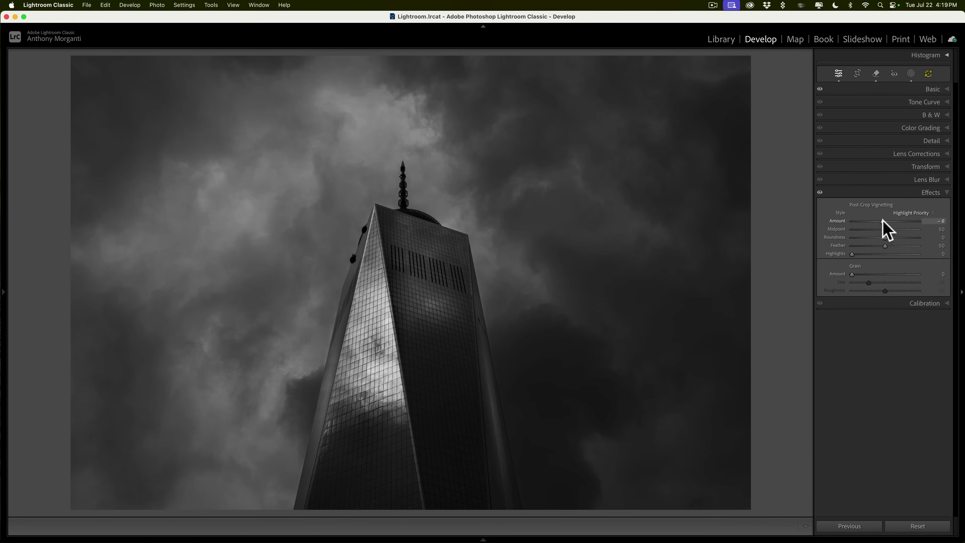
click(924, 192)
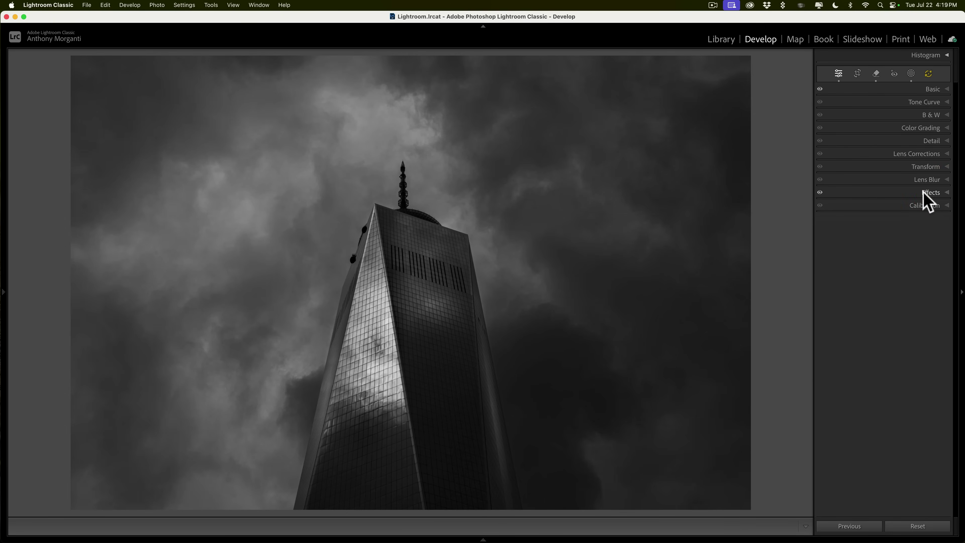
- Compare the edited skyscraper photo with its original Before version
key(backslash)
key(backslash)
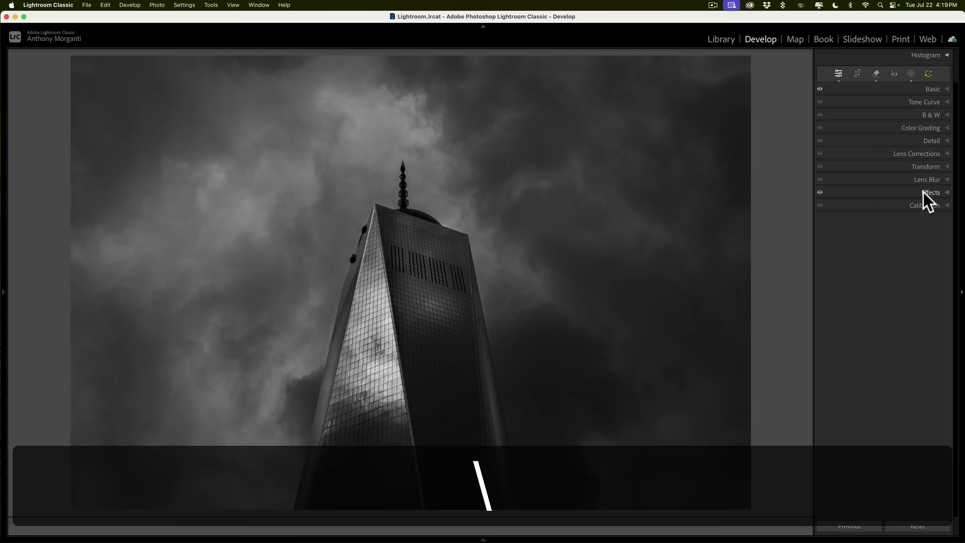
key(backslash)
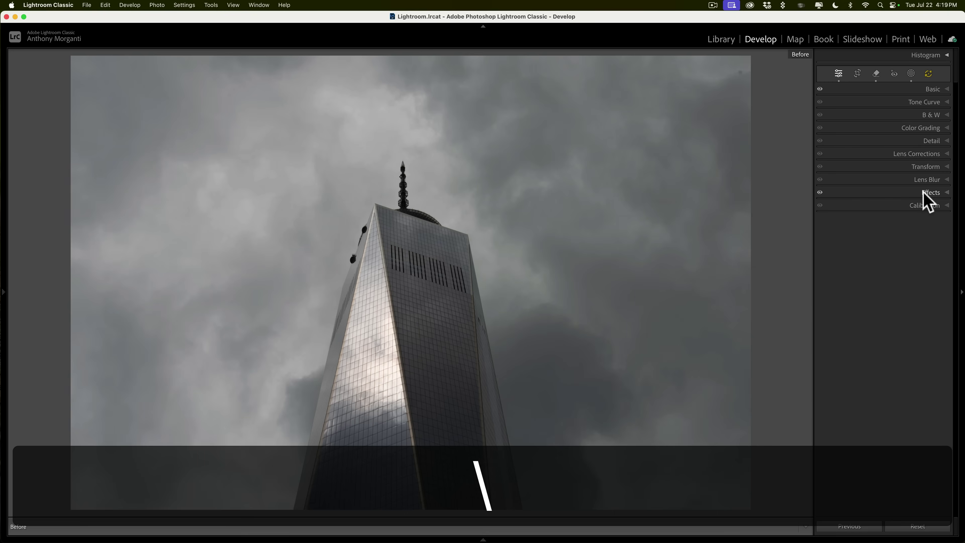
key(backslash)
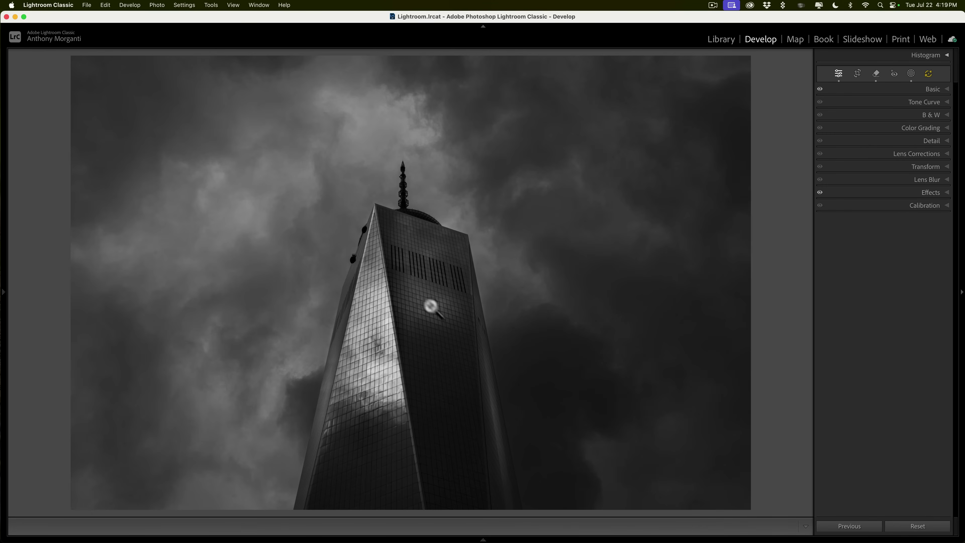
- Reduce the Exposure of Mask 2 Copy, the radial gradient on the tower's darker face, to 1.15
click(912, 74)
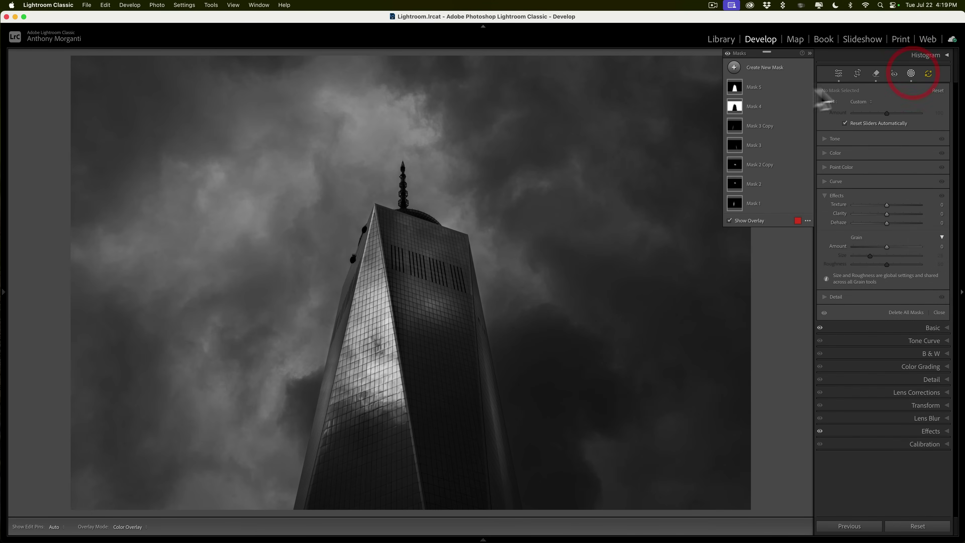
click(430, 303)
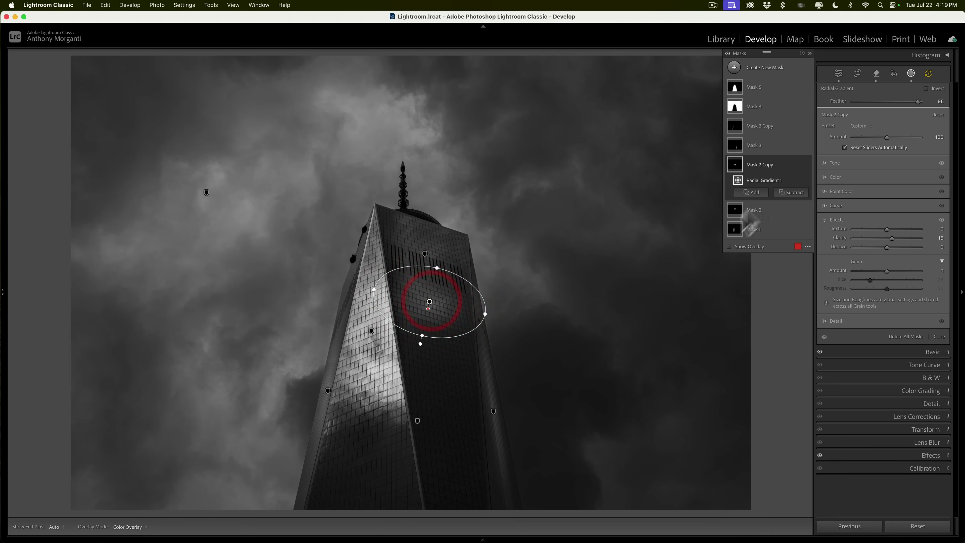
click(824, 164)
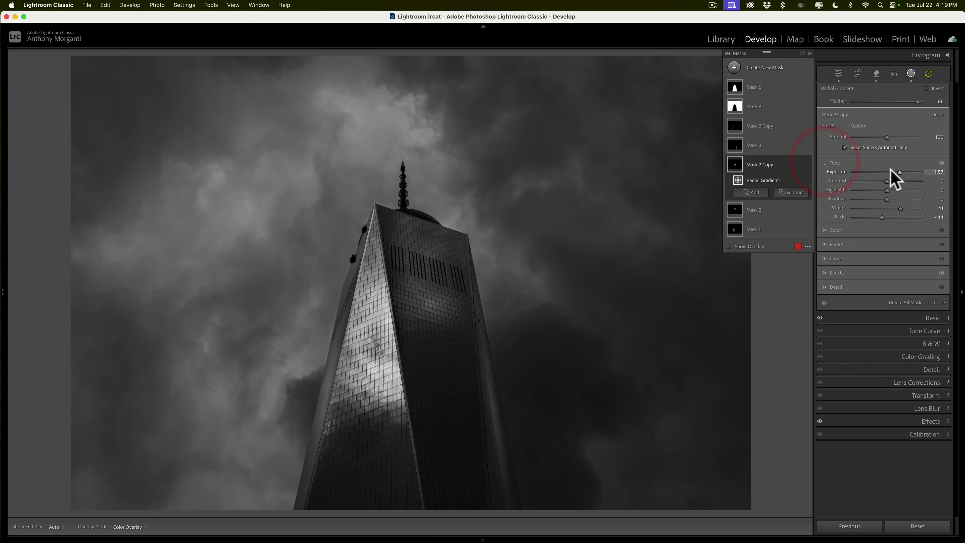
key(shift+w)
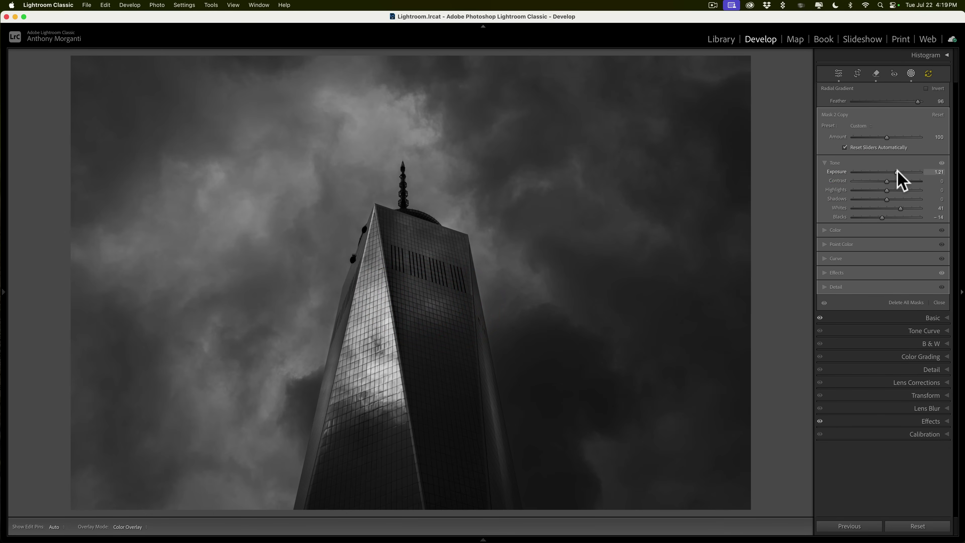
key(shift+w)
click(898, 172)
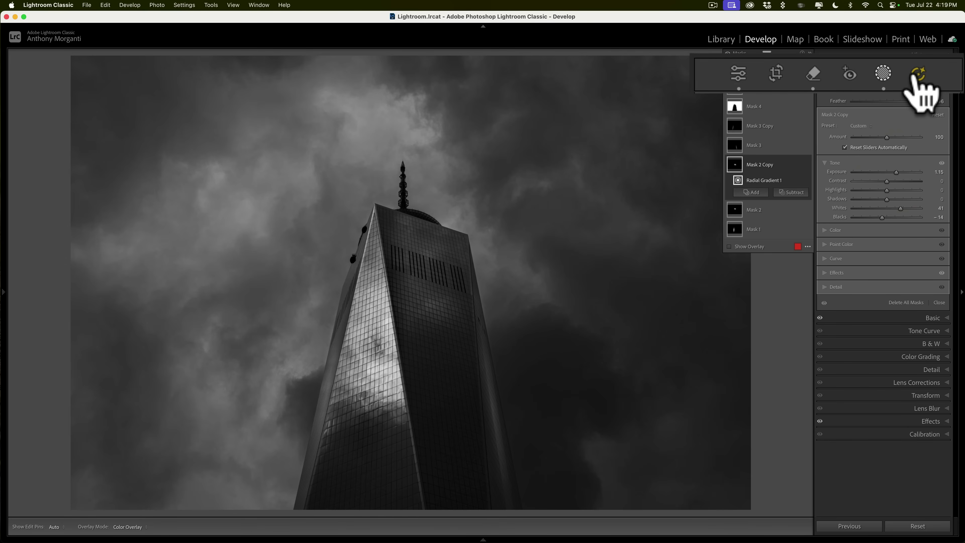
- Update the outdated Remove and Masking edits, close masking, and compare the result with the original photo
click(929, 74)
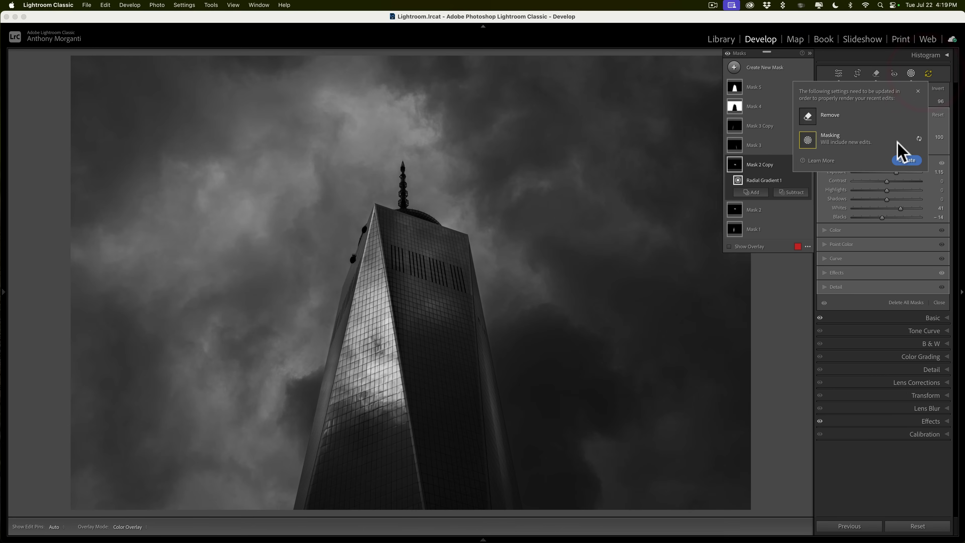
click(903, 163)
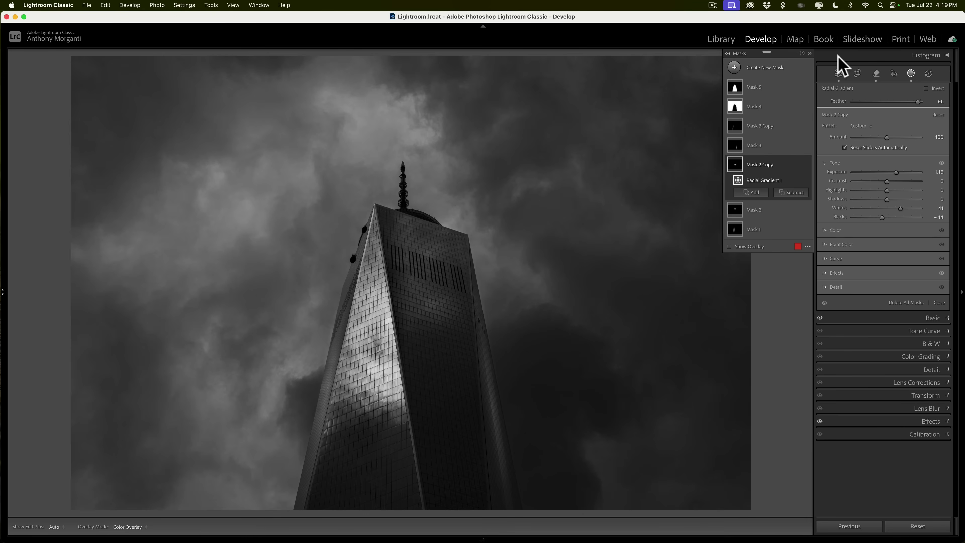
click(839, 74)
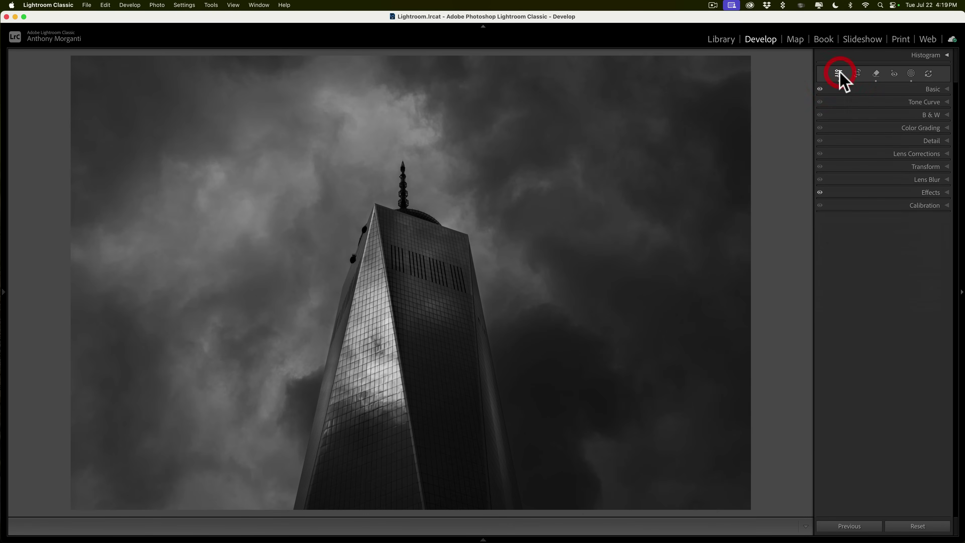
key(backslash)
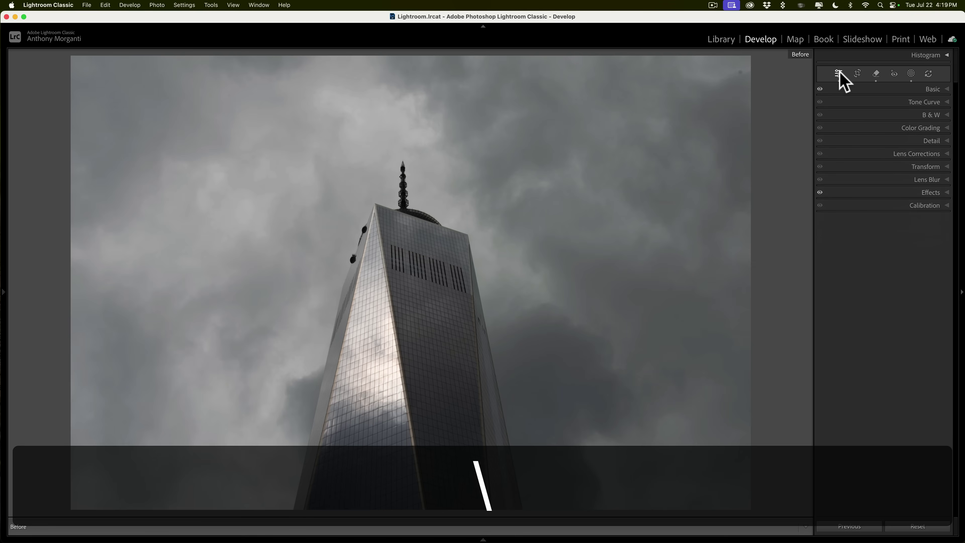
key(backslash)
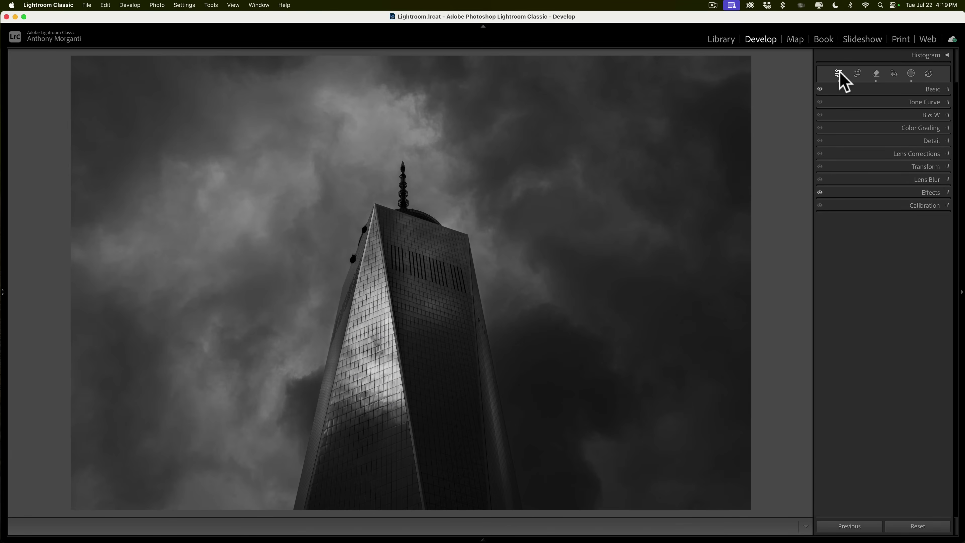
- Switch to the color photo looking up at a glass tower that tapers to a point
key(Right)
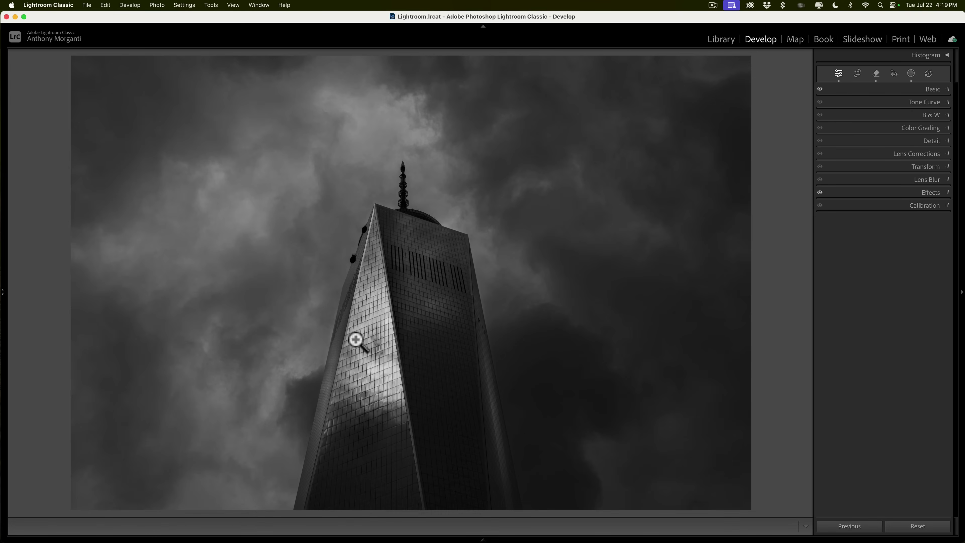
mouse_move(95, 538)
click(95, 502)
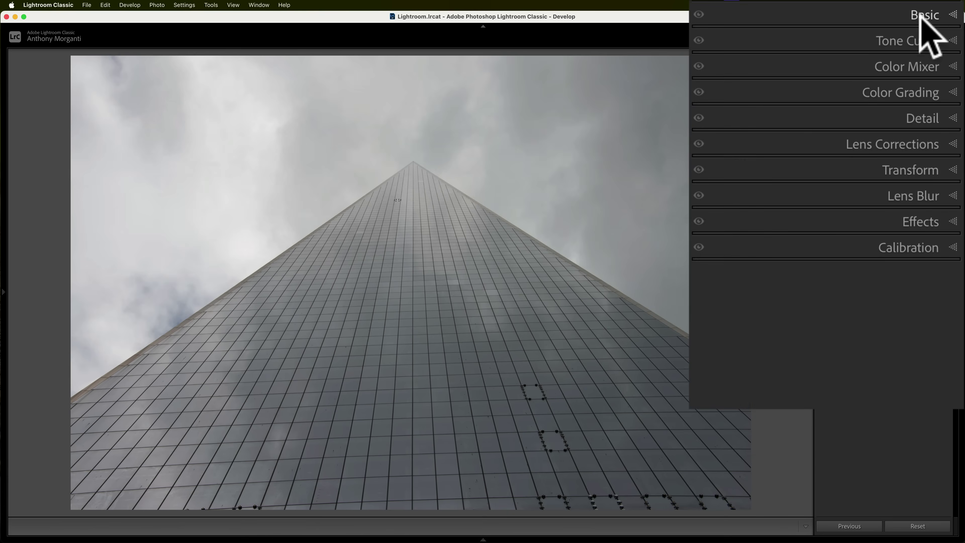
- Convert the photo to black and white and set its overall Exposure to -1.65
click(933, 89)
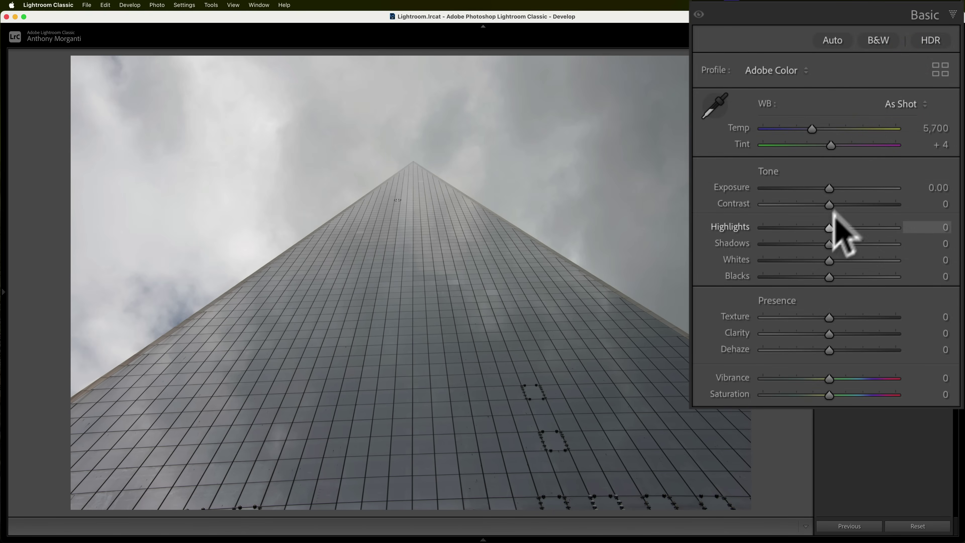
drag(830, 188, 817, 188)
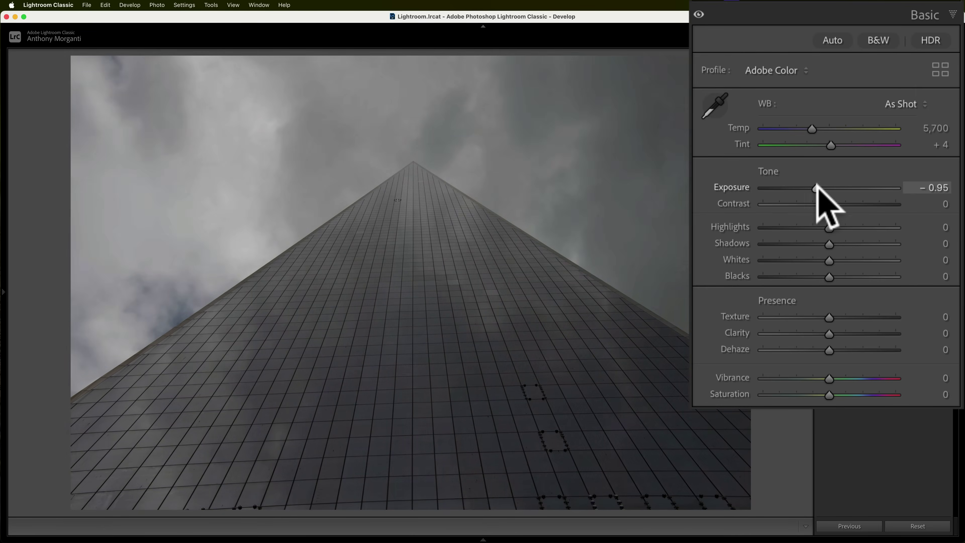
click(881, 40)
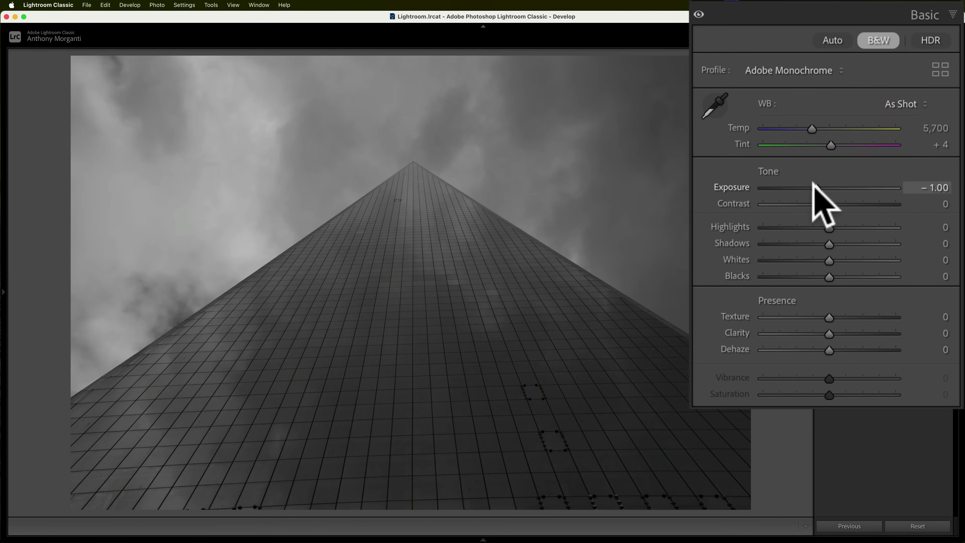
drag(813, 188, 808, 188)
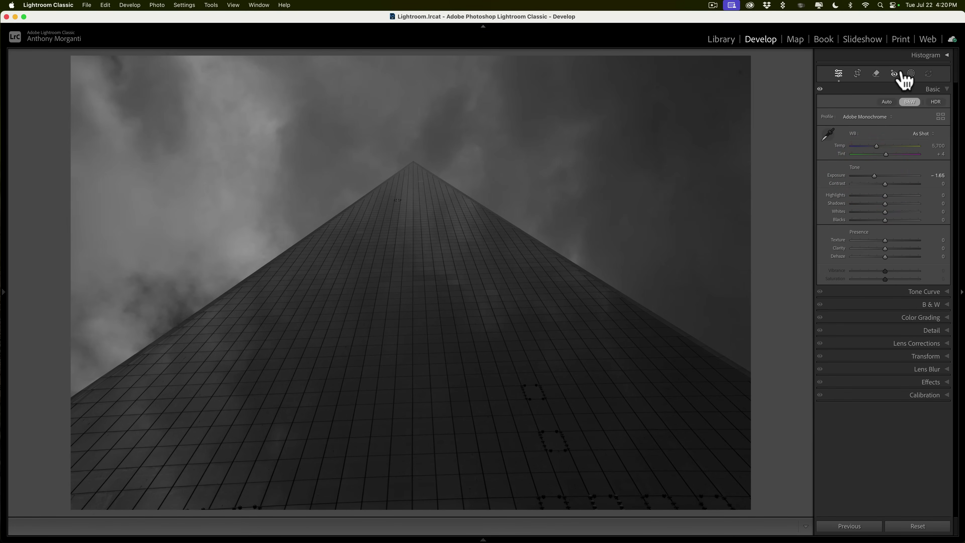
- Add a radial gradient mask as a diagonal ellipse and move it onto the tower's upper right side
click(911, 73)
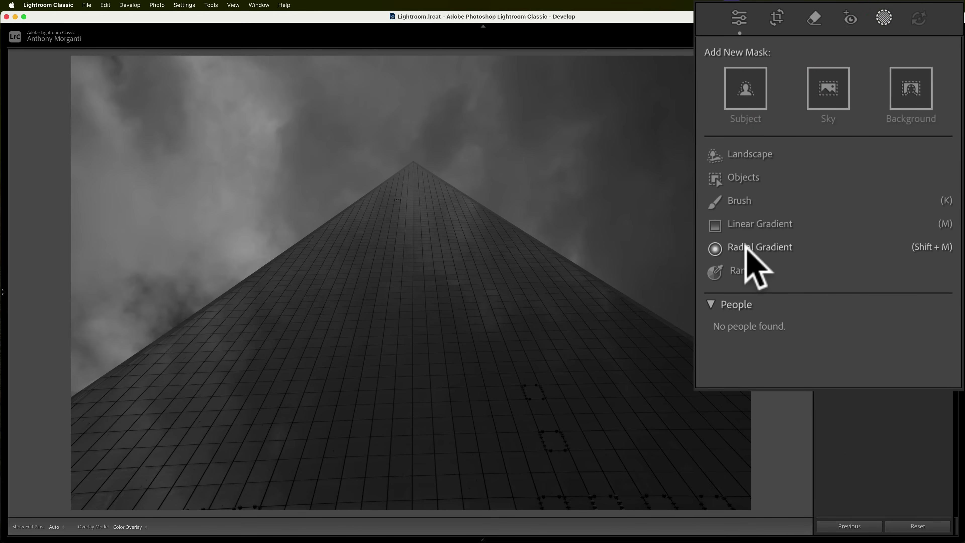
click(841, 190)
drag(445, 226, 550, 313)
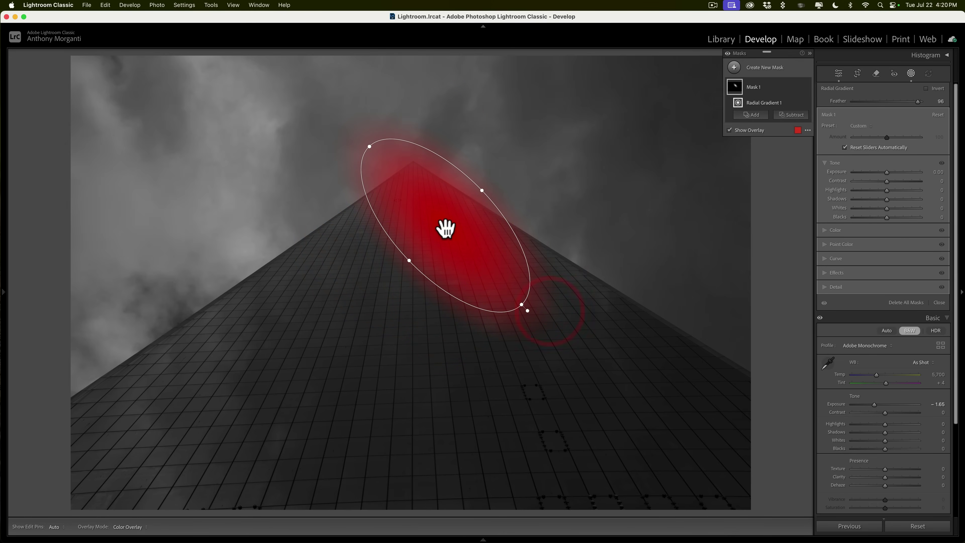
drag(446, 226, 479, 245)
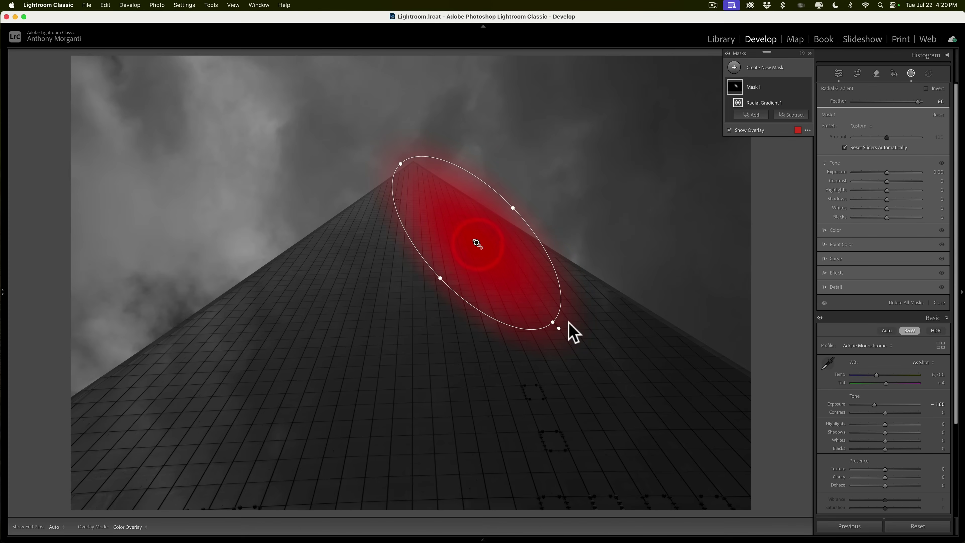
- Rotate the radial gradient to follow the tower's right edge, pulling its outer side inward and extending its inner side over the facade
drag(563, 311, 574, 305)
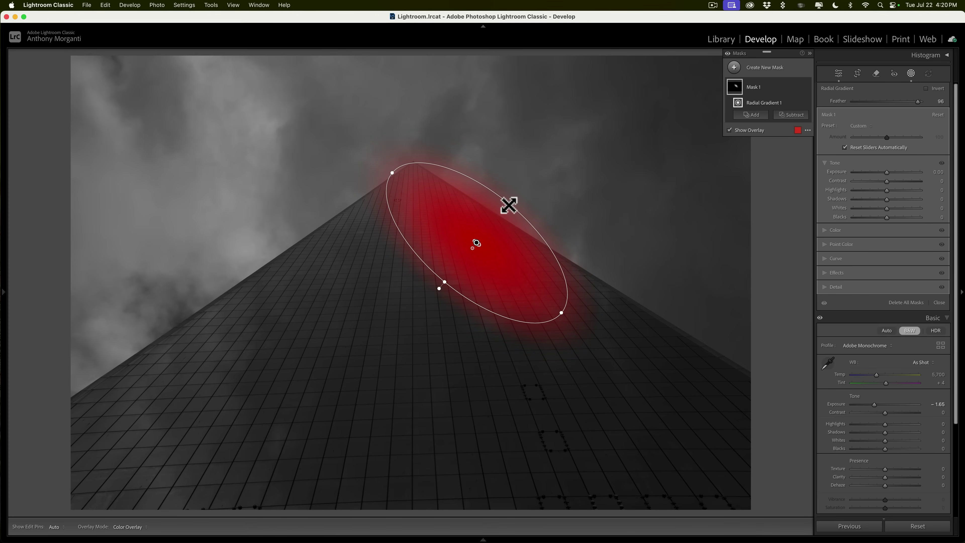
key(alt)
drag(509, 205, 492, 223)
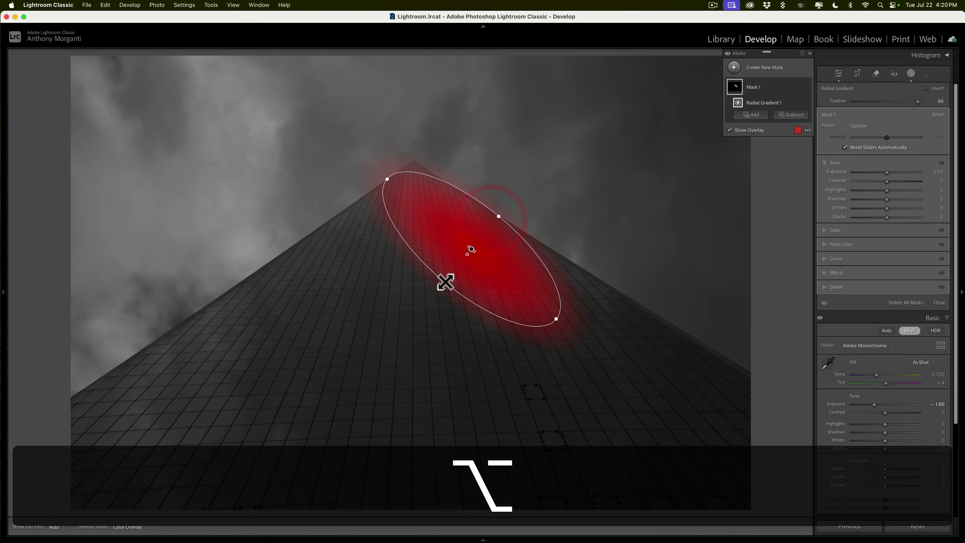
mouse_move(444, 280)
mouse_down()
mouse_move(431, 291)
mouse_move(445, 282)
mouse_move(441, 295)
mouse_up()
key(alt)
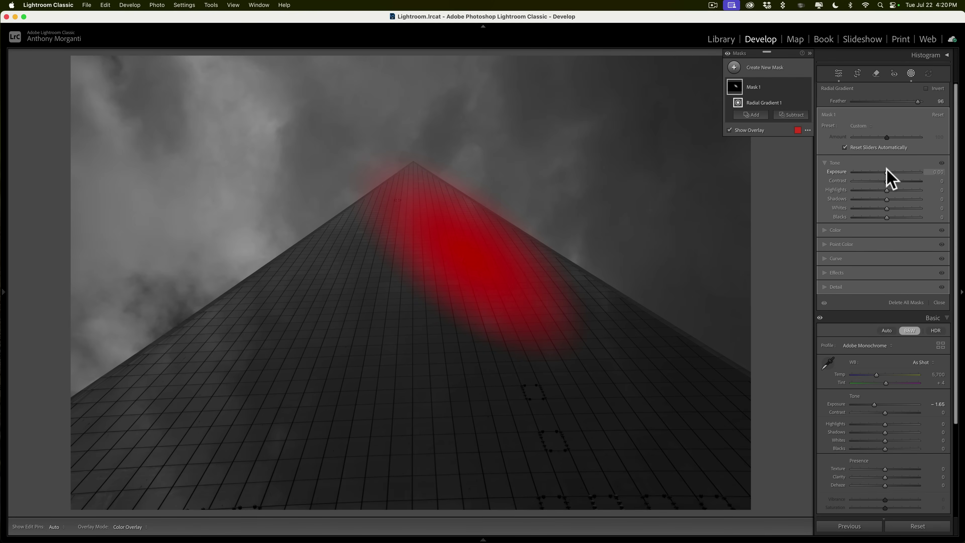
- Raise Mask 1's Exposure and Whites and slightly lower its Blacks to brighten the facade's highlight
drag(886, 171, 840, 178)
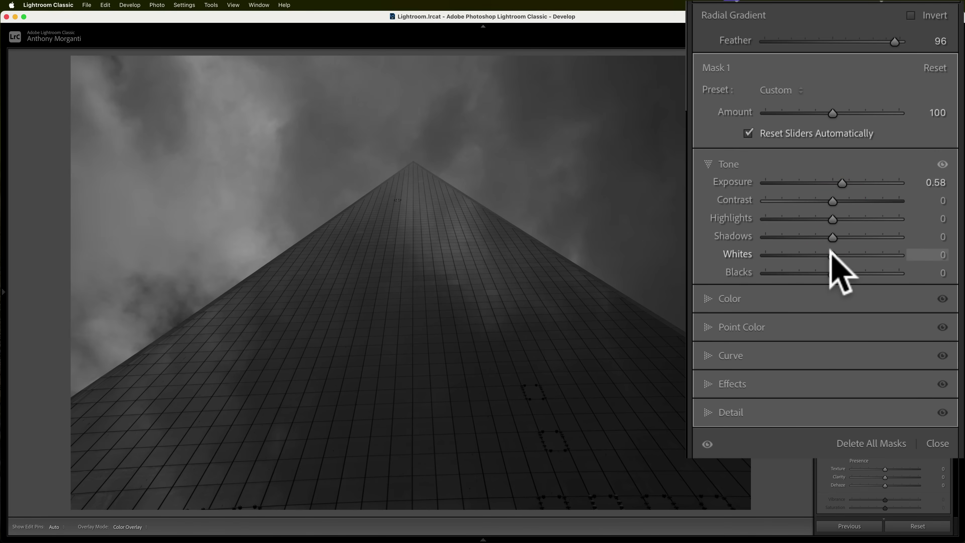
drag(833, 253, 848, 252)
mouse_move(833, 272)
mouse_down()
mouse_move(821, 283)
mouse_move(831, 271)
mouse_up()
drag(843, 182, 848, 179)
drag(816, 273, 793, 314)
- Slightly raise Mask 1's Clarity to add local contrast to the tower's highlighted facade
click(772, 375)
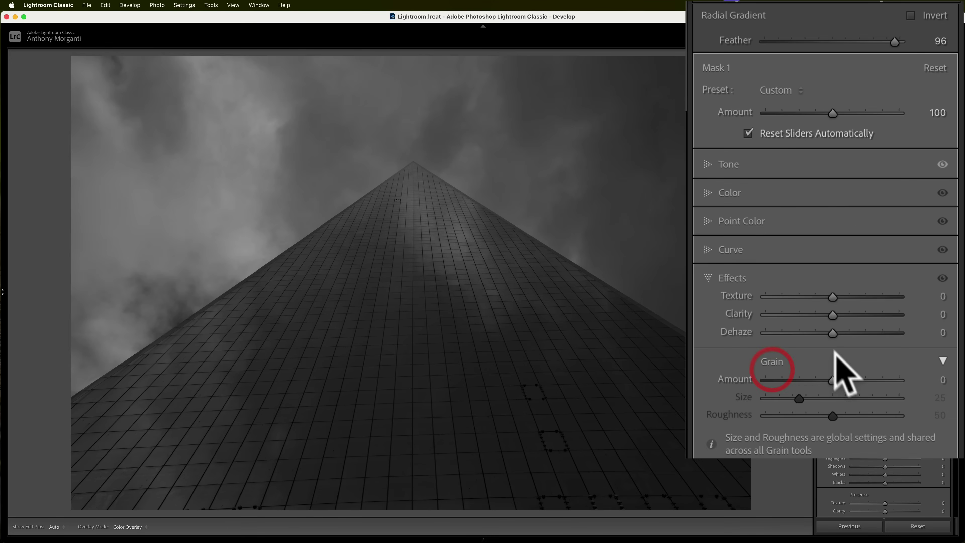
drag(833, 314, 856, 312)
click(709, 277)
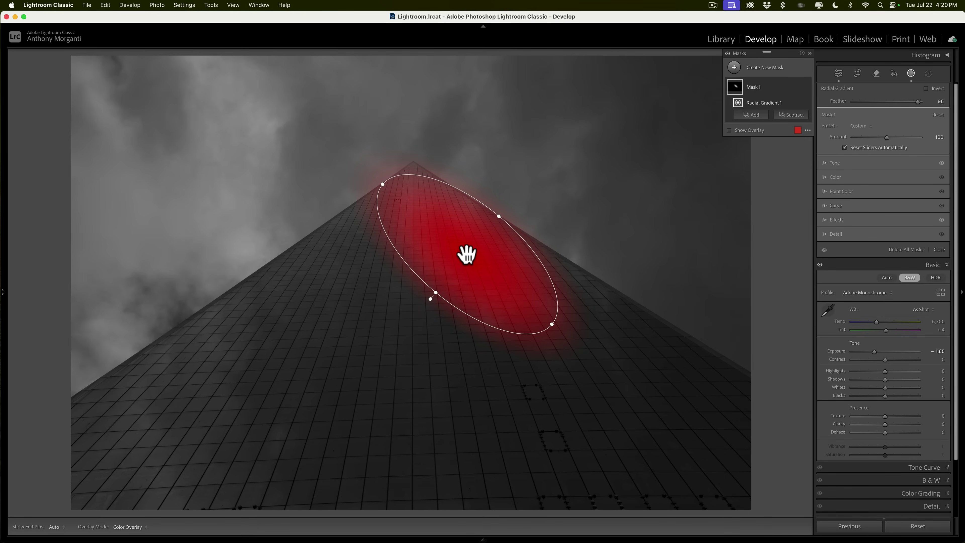
- Duplicate Radial Gradient 1 within Mask 1, turn the copy upright and move it to the tower's lower-left edge
right_click(467, 255)
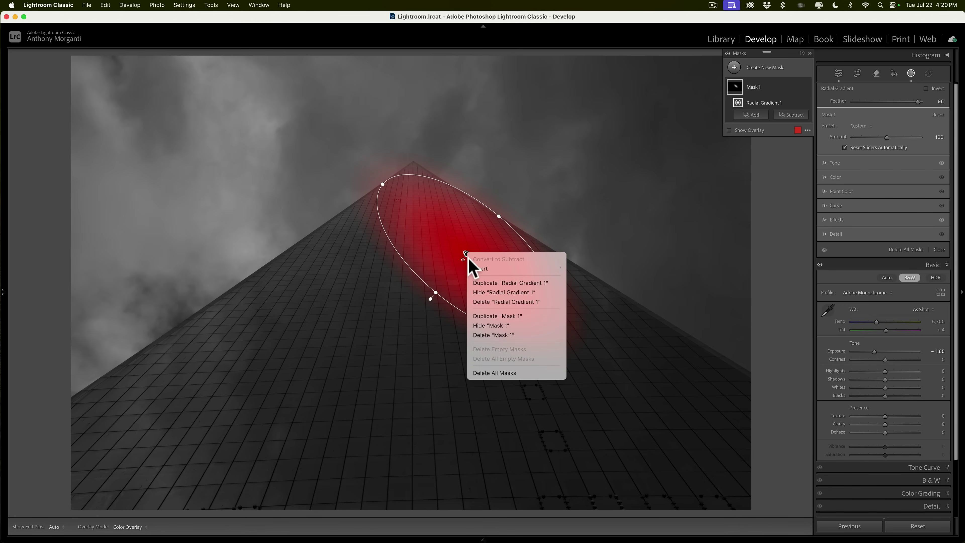
click(491, 282)
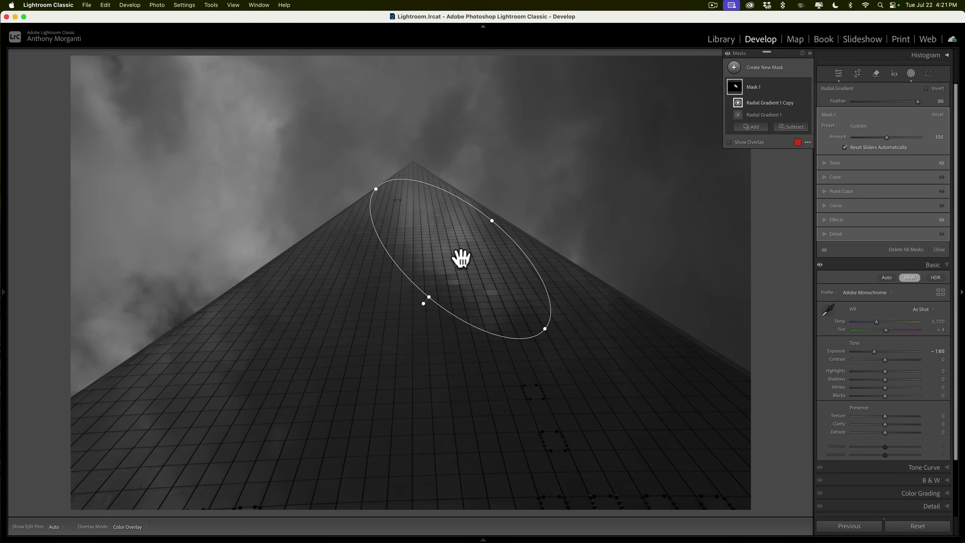
drag(462, 259, 323, 333)
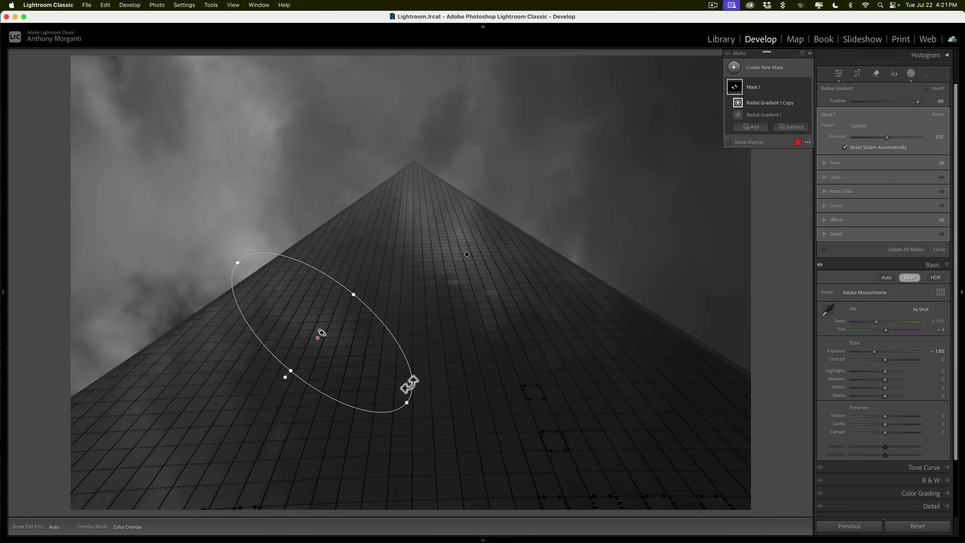
drag(411, 404, 335, 438)
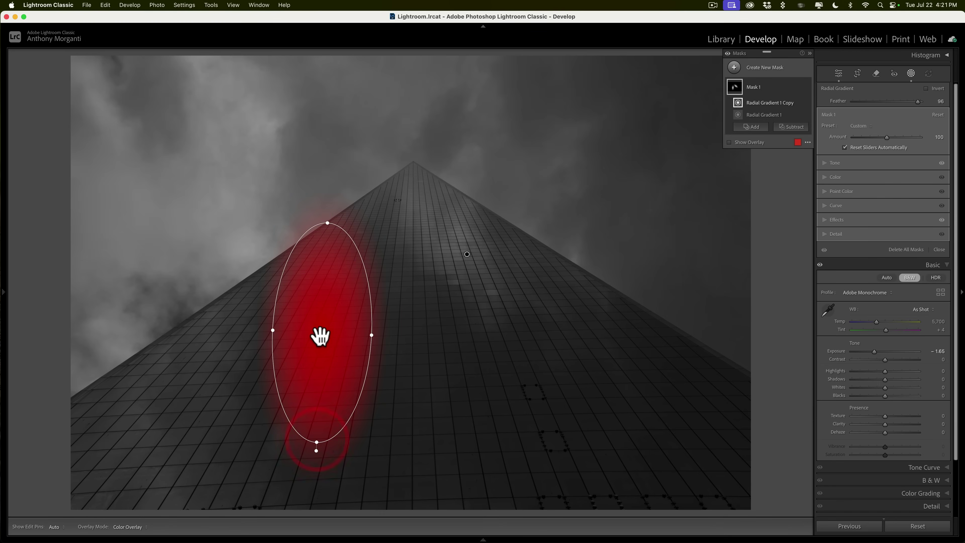
drag(304, 346, 122, 427)
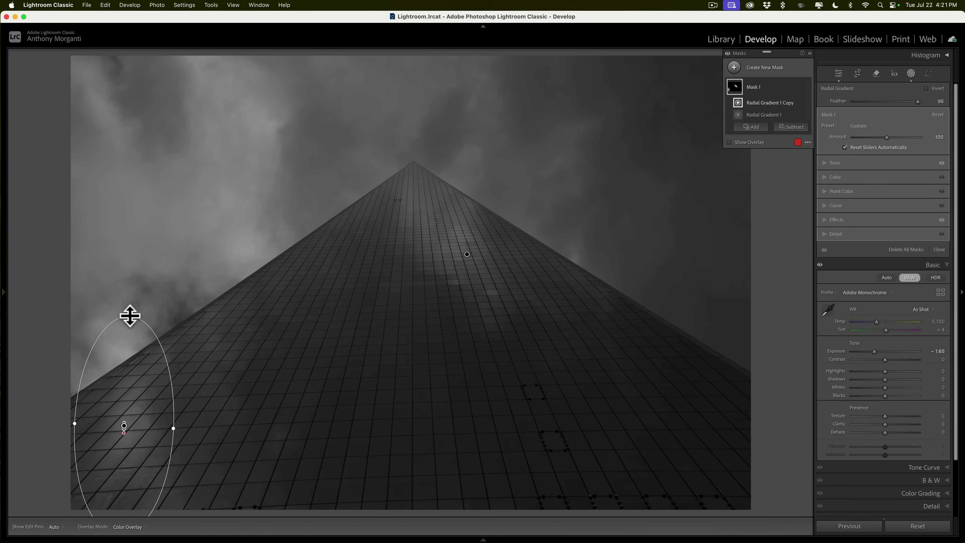
- Reshape the duplicated gradient into a wide, nearly circular ellipse over the tower's lower-left corner
key(alt)
drag(129, 315, 127, 352)
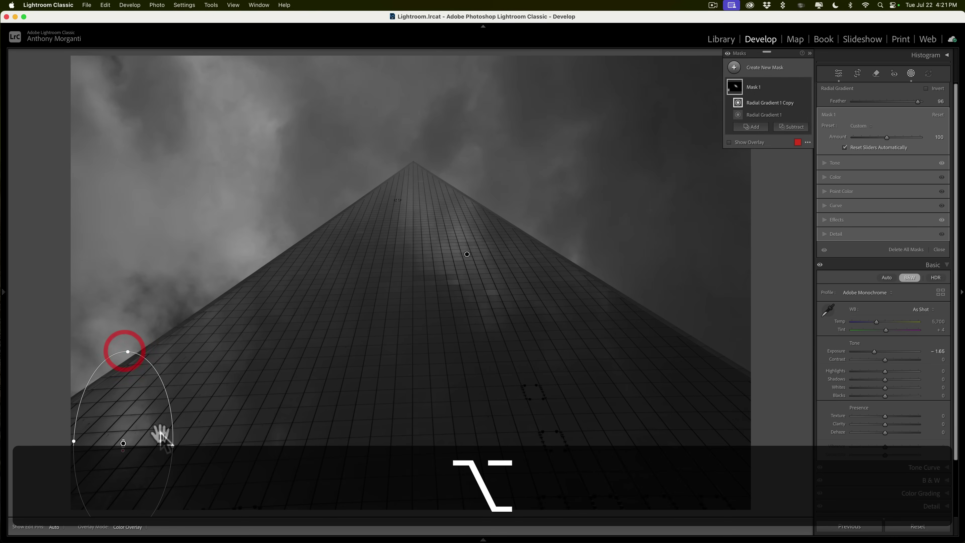
drag(165, 441, 306, 419)
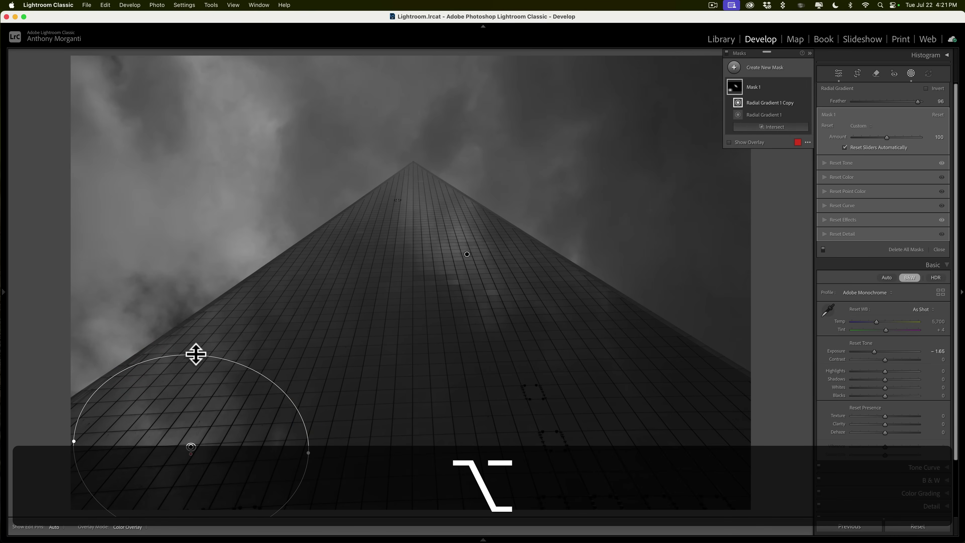
drag(196, 351, 205, 323)
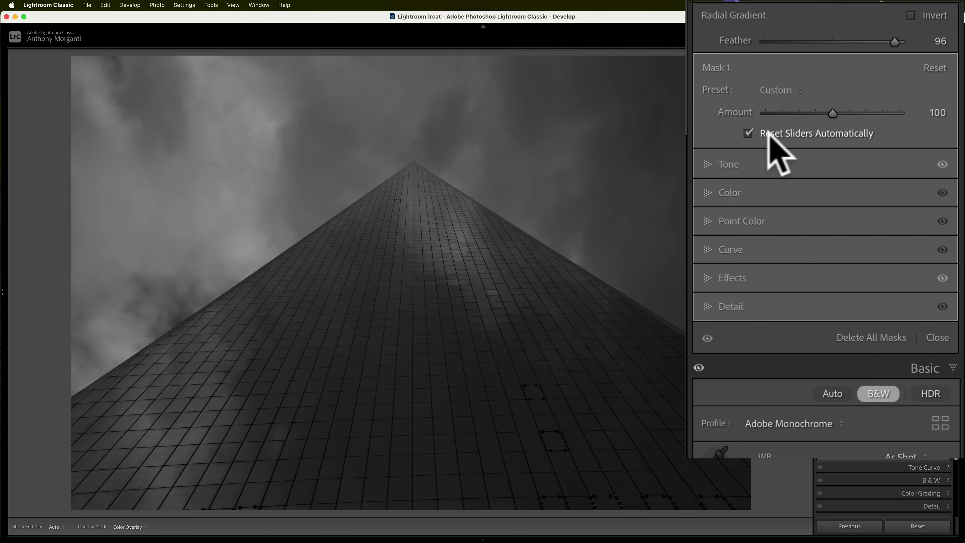
- Set Mask 1's Exposure to 2.32 and delete the duplicated radial gradient at the tower's lower left
click(710, 164)
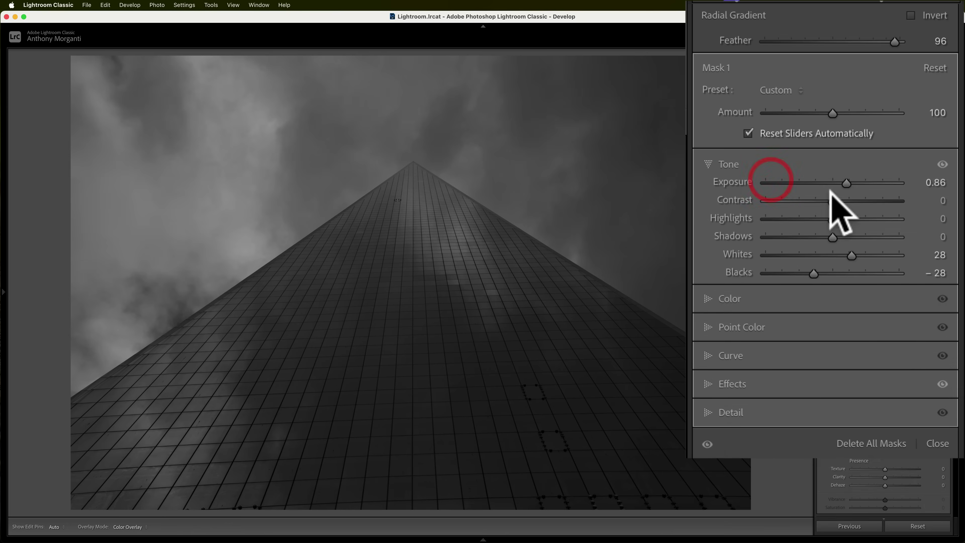
drag(838, 184, 872, 198)
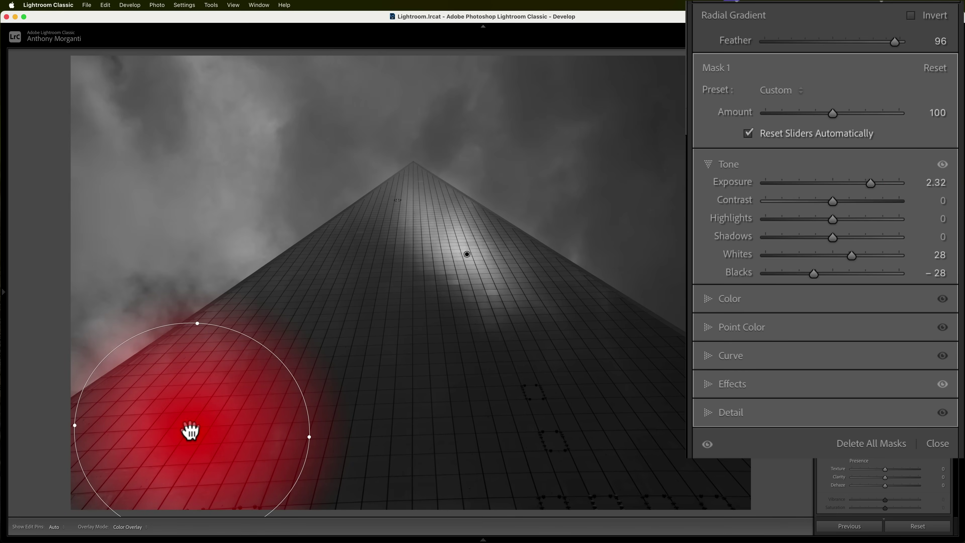
key(BackSpace)
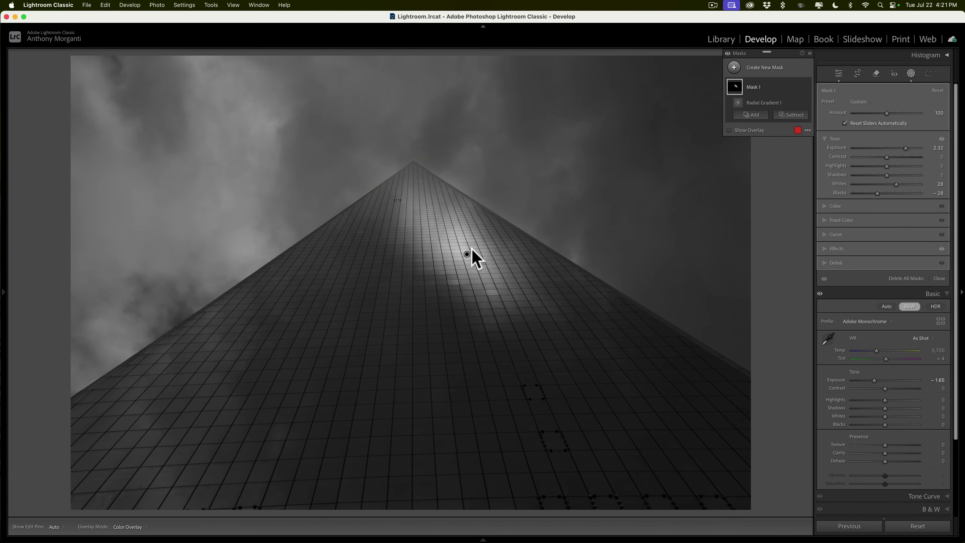
- Duplicate the whole Mask 1, move the copy to the tower's lower left, rotate it along the left edge and widen it inward over the facade
right_click(467, 254)
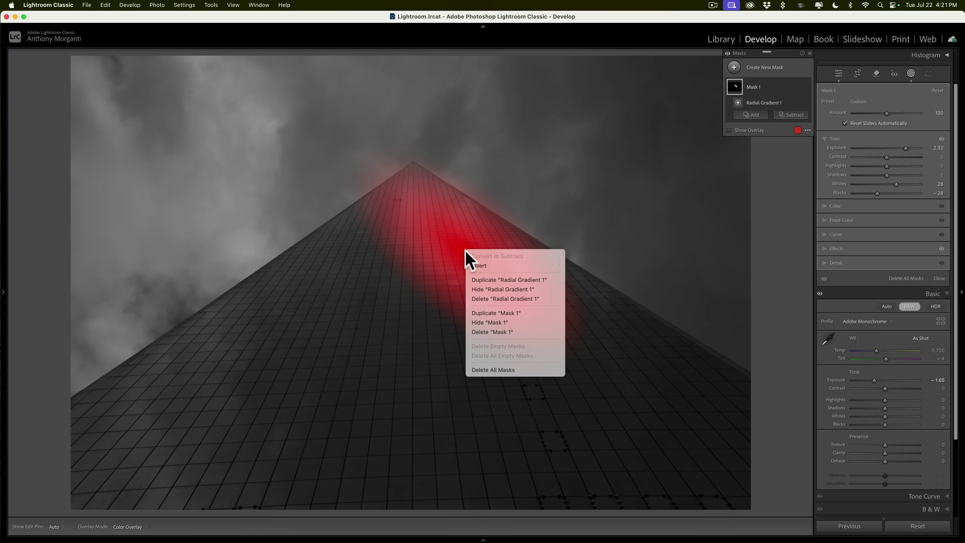
click(491, 313)
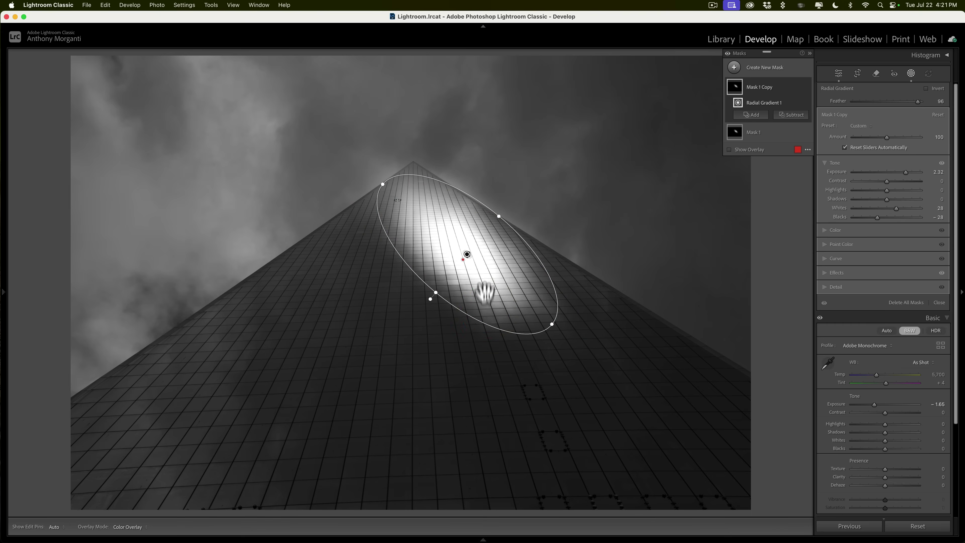
drag(464, 253, 183, 423)
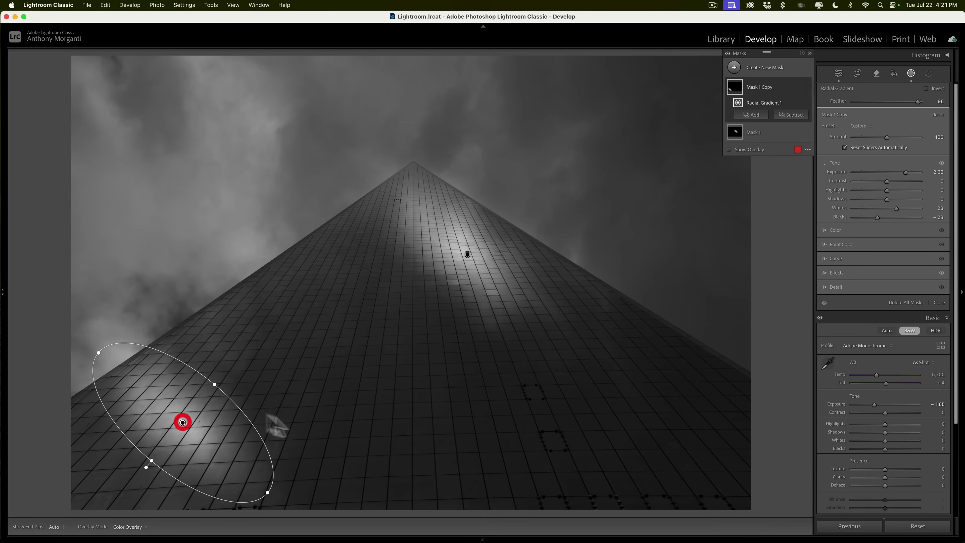
drag(274, 468, 127, 495)
drag(184, 423, 158, 411)
key(alt)
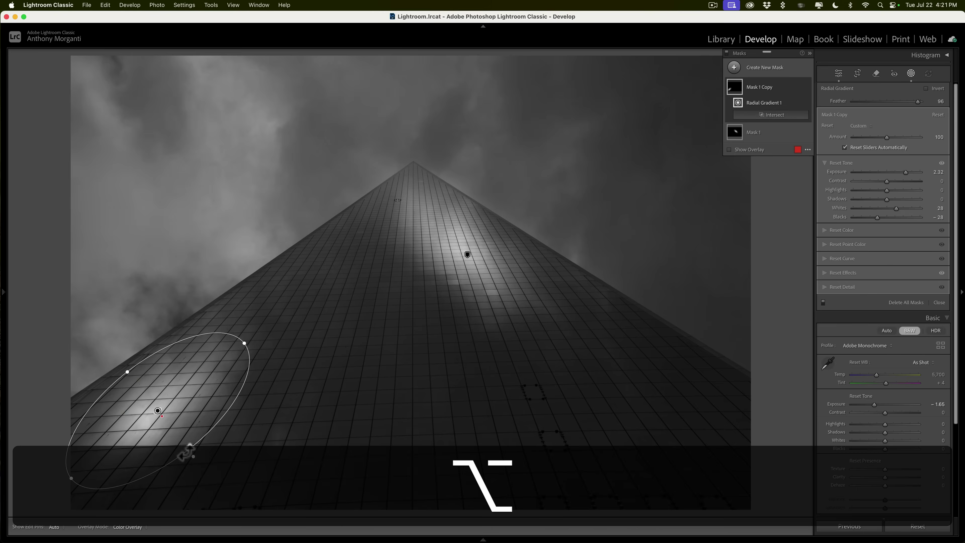
drag(190, 452, 228, 495)
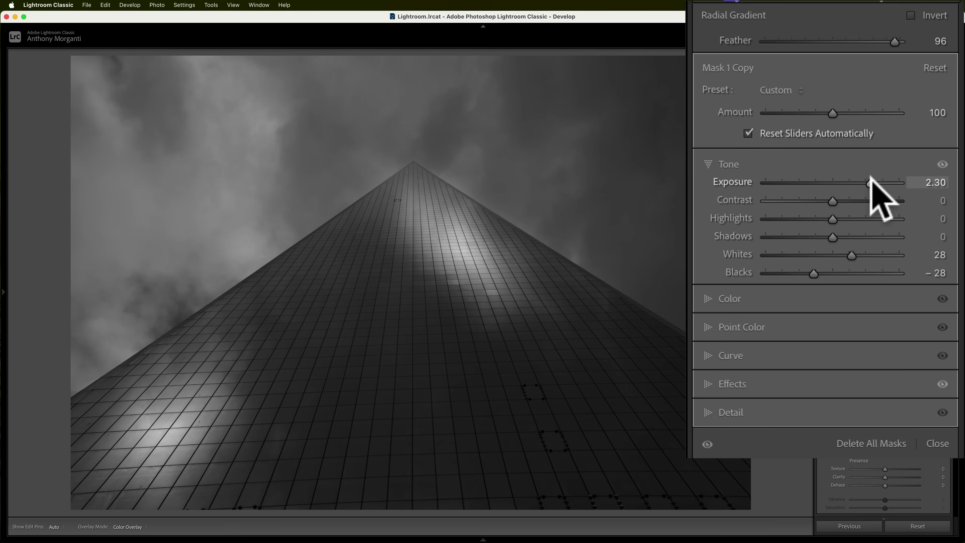
- Lower the duplicated mask's Exposure to soften its highlight, and set Mask 1's Exposure to 1.41
drag(907, 172, 855, 179)
click(467, 255)
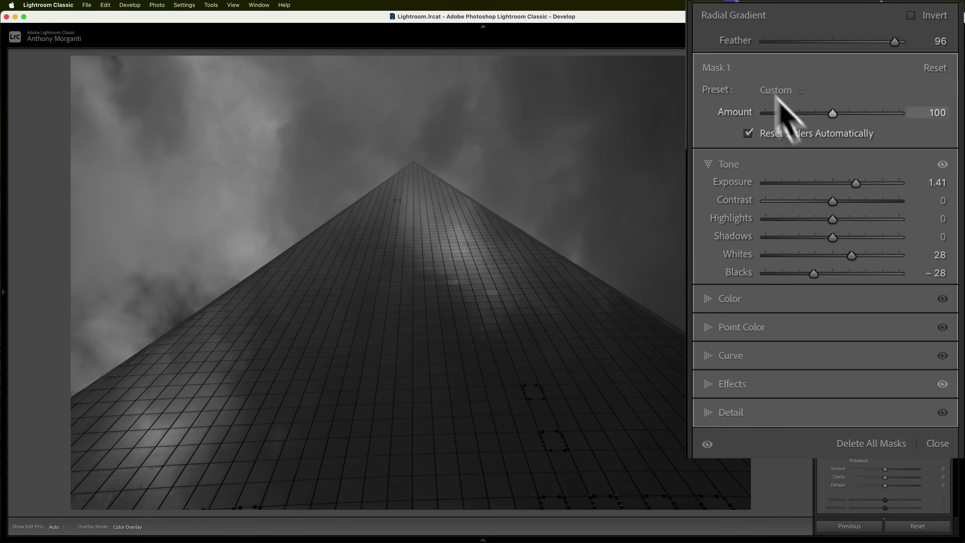
- Add a sky mask and set its Clarity to 80 and Texture to 58
click(734, 67)
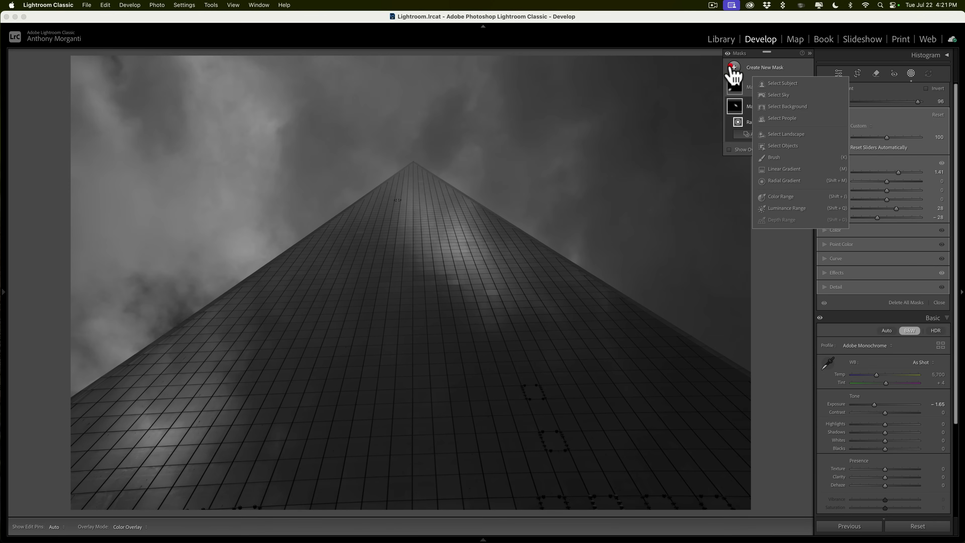
click(777, 95)
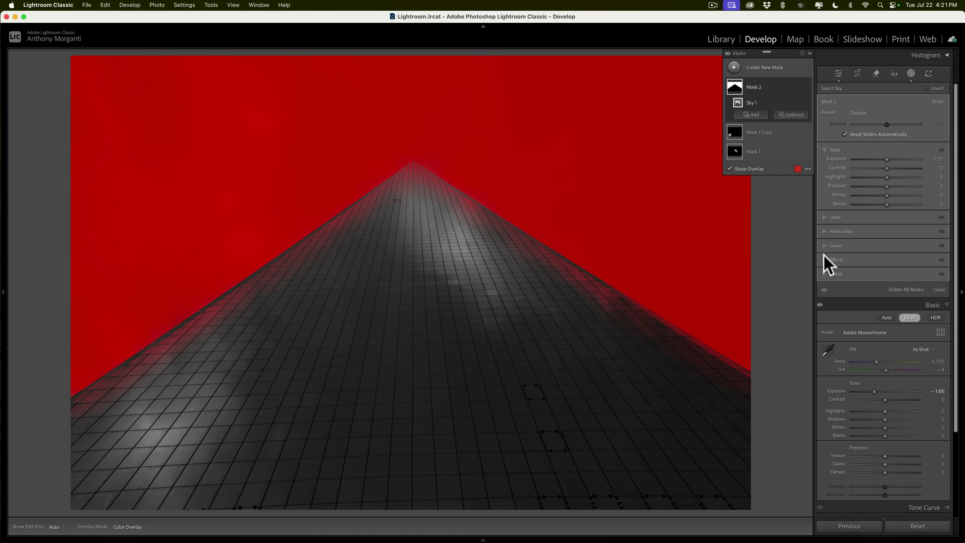
click(823, 259)
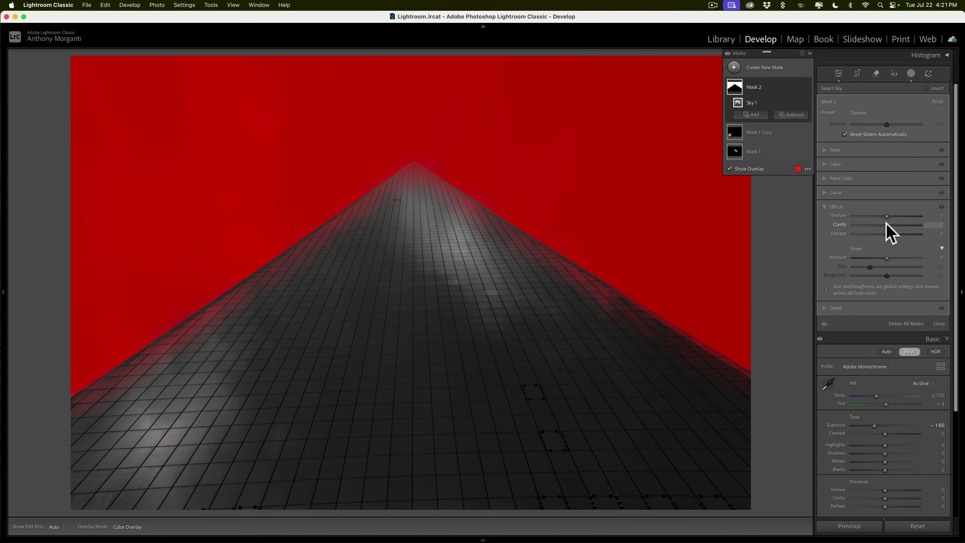
drag(887, 224, 905, 215)
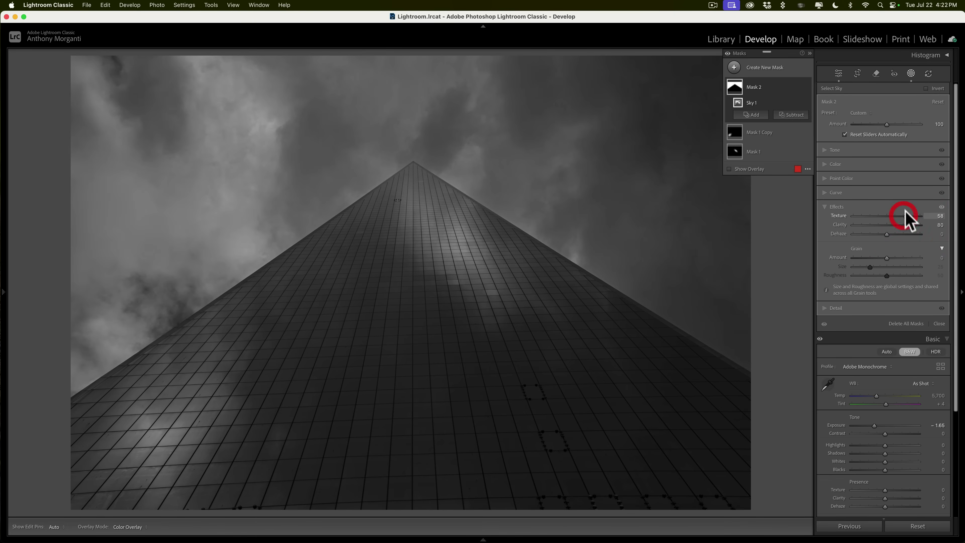
- Add a subject mask for the tower and set its Clarity to 17 and Texture to 42
click(740, 68)
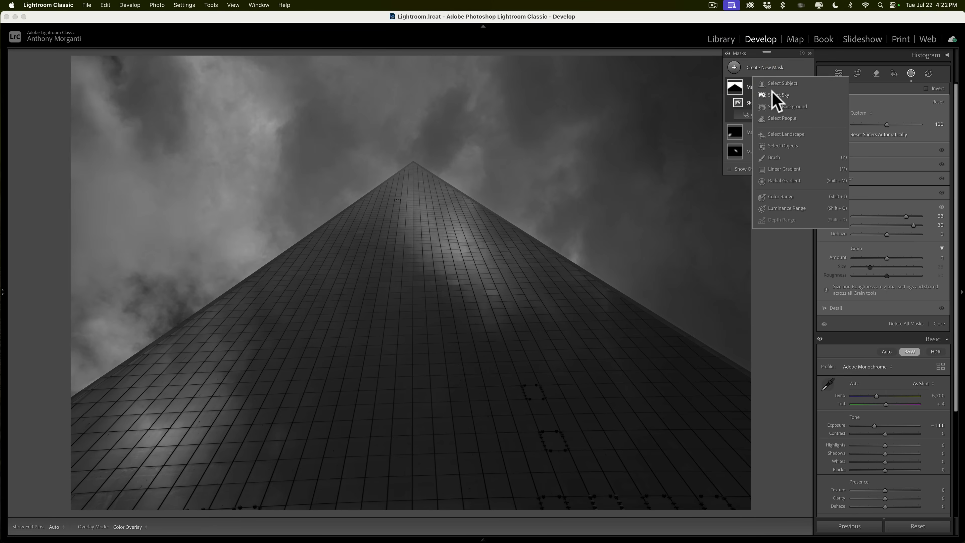
click(777, 84)
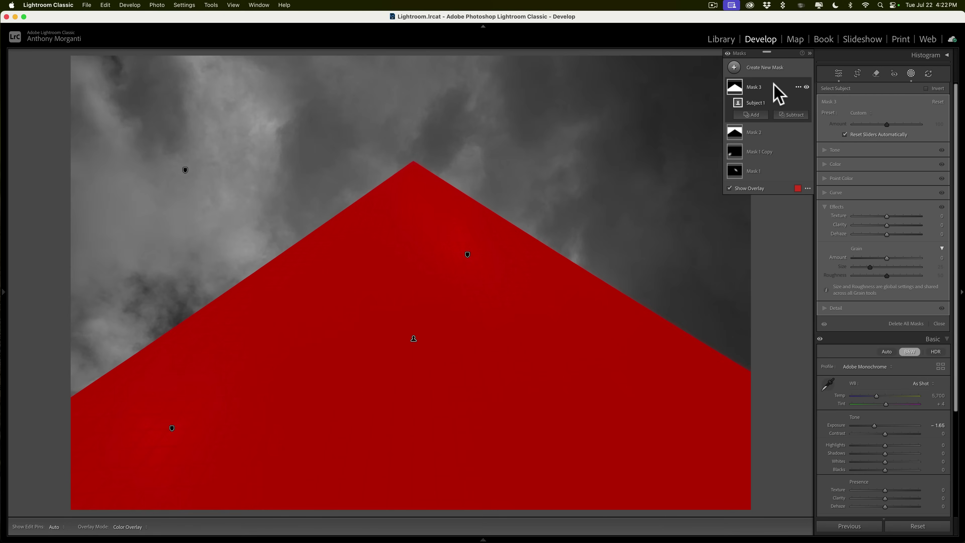
drag(887, 225, 901, 217)
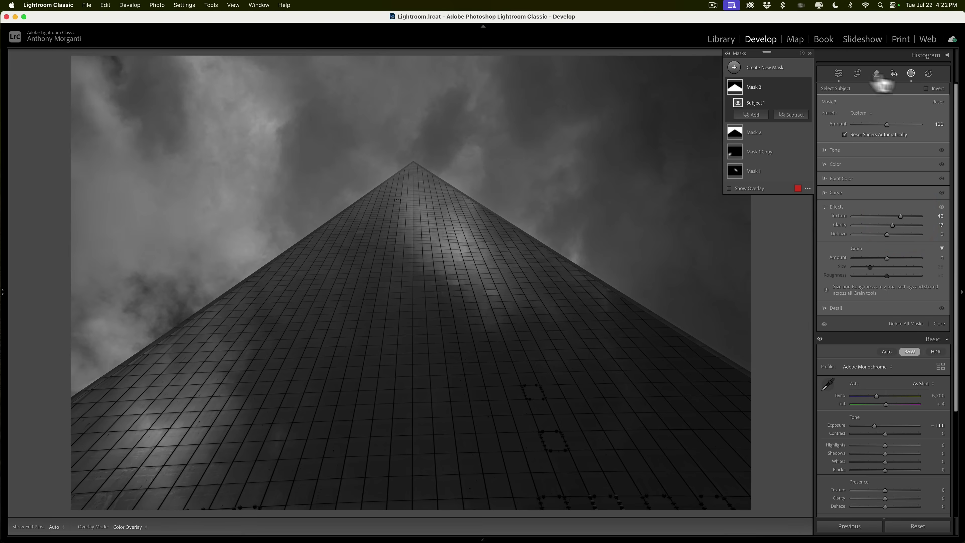
- Leave masking and add a slight dark vignette around the whole photo's edges
click(838, 73)
click(932, 89)
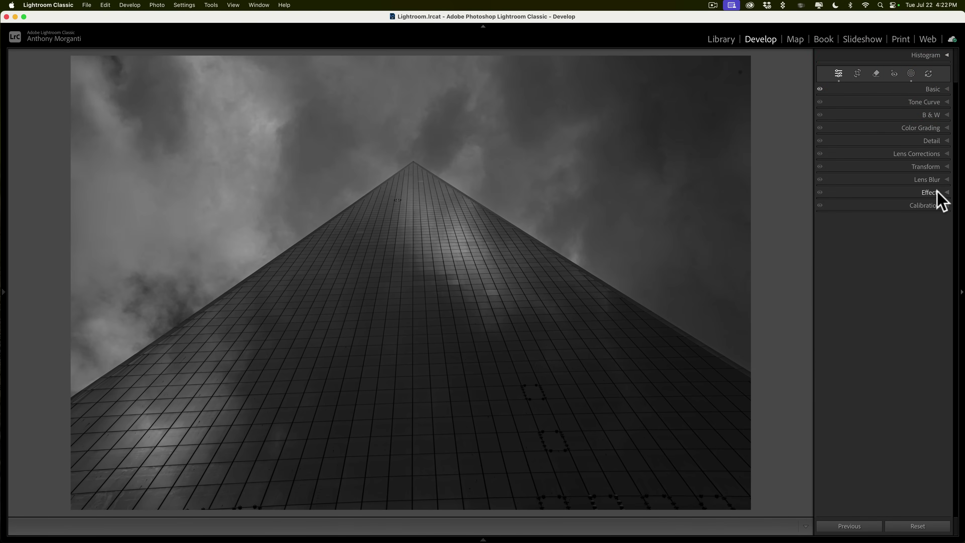
click(938, 192)
drag(886, 221, 882, 221)
click(928, 192)
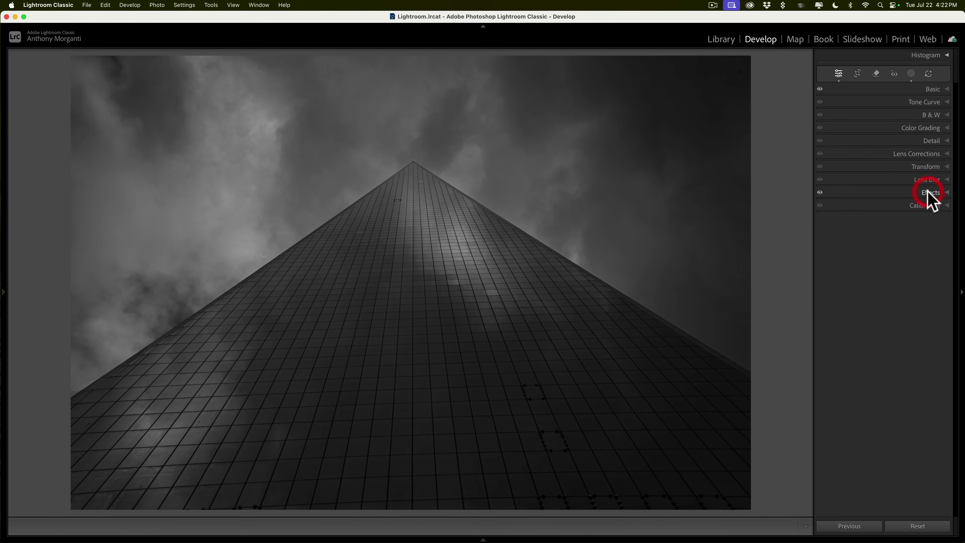
- Compare the finished black-and-white edit with the original photo twice, ending on the edited version
key(backslash)
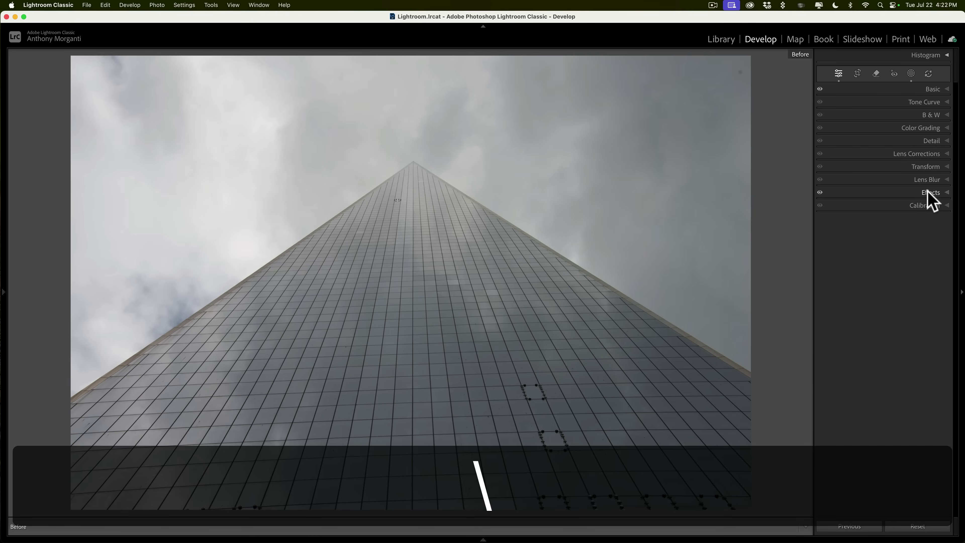
key(backslash)
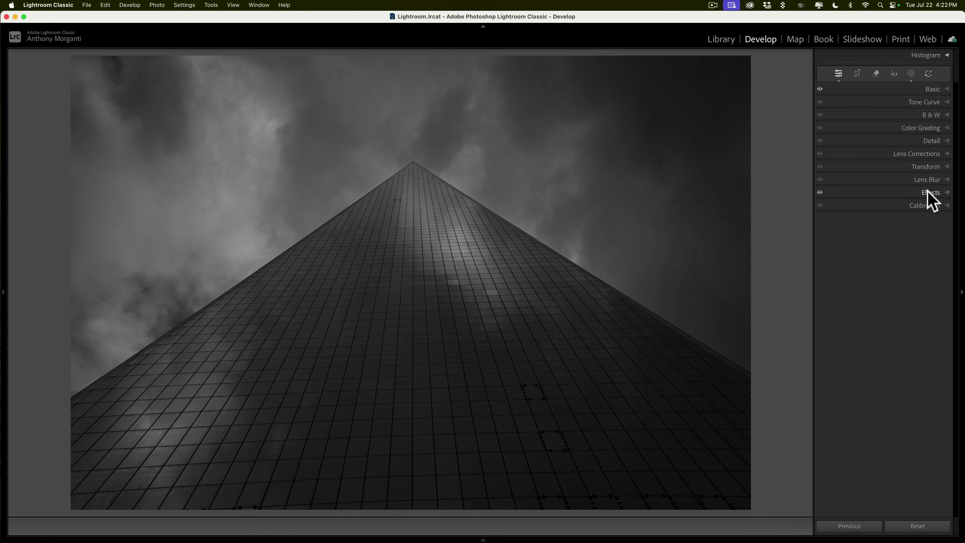
key(backslash)
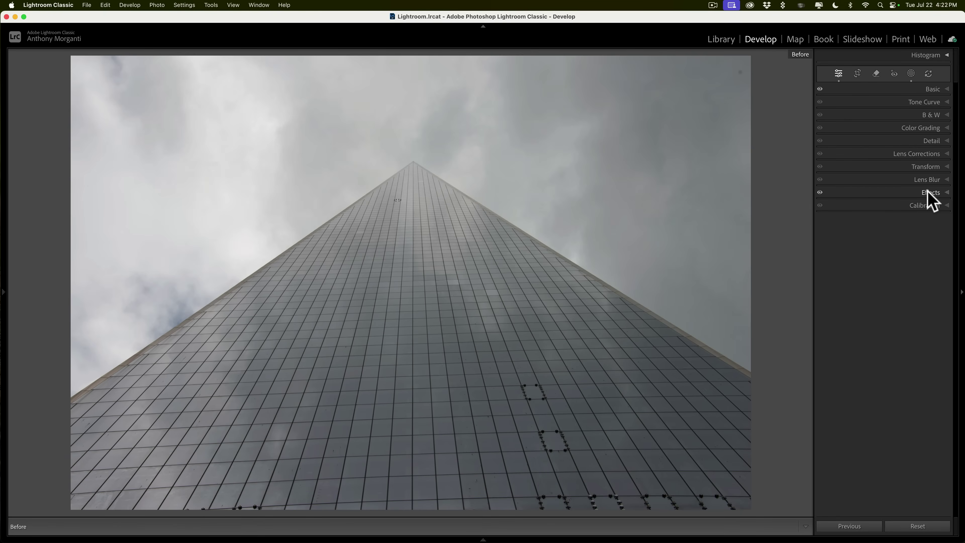
key(backslash)
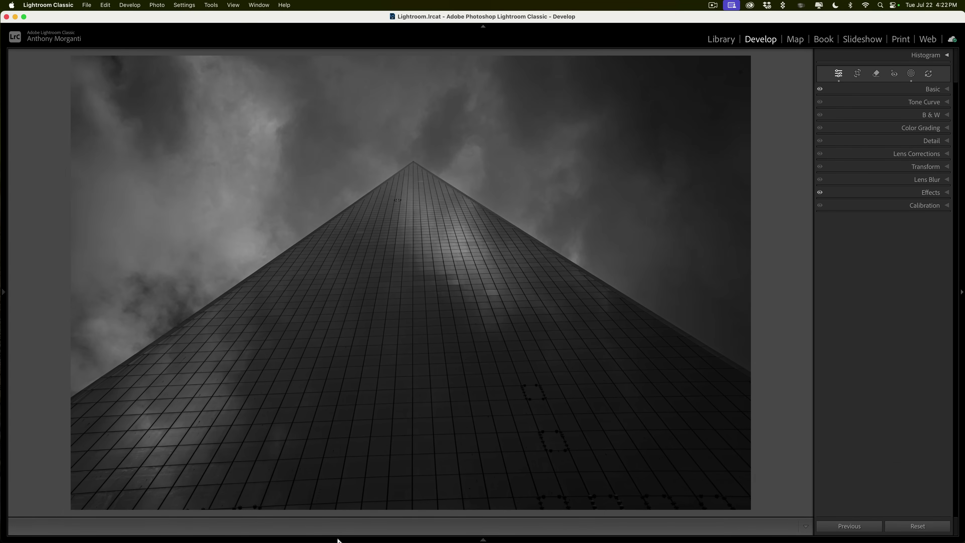
- Open the first photo, the upward view between dark buildings, and show its Basic adjustments
mouse_move(338, 540)
click(150, 497)
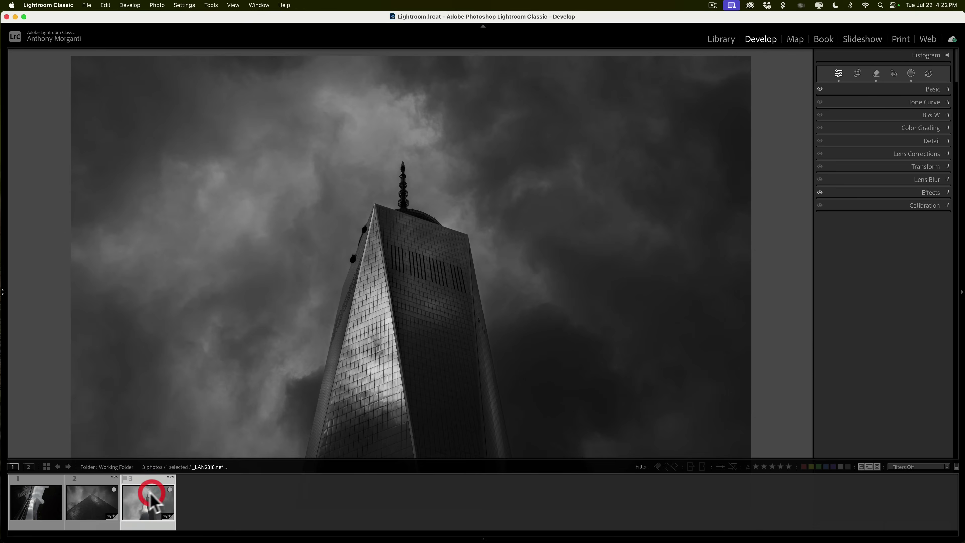
click(23, 505)
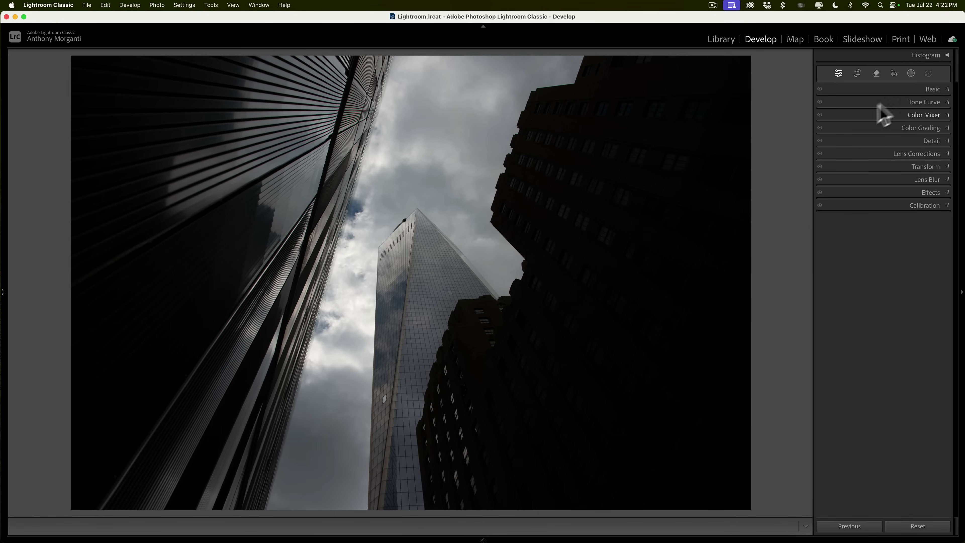
click(933, 89)
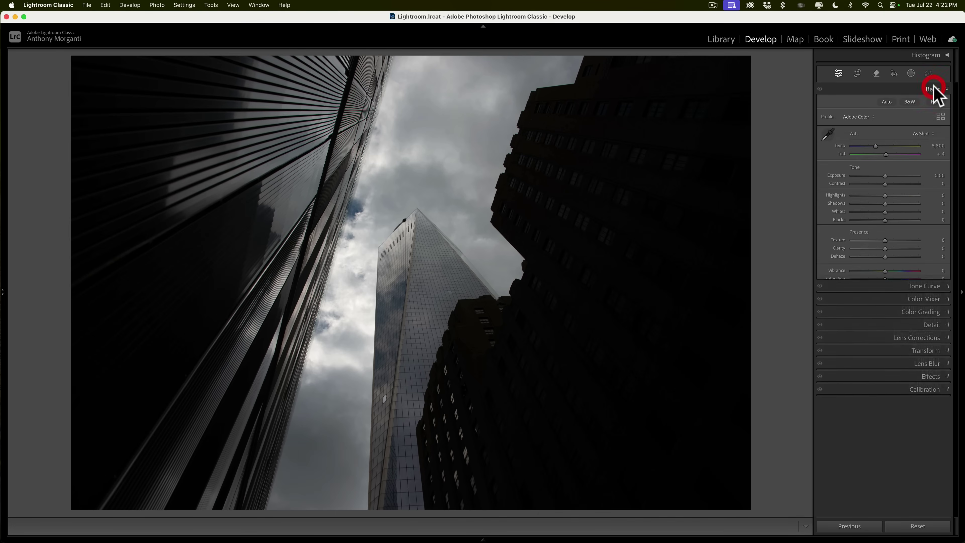
- Convert the photo to black and white and brush an object mask over the dark buildings on the photo's right side
click(911, 103)
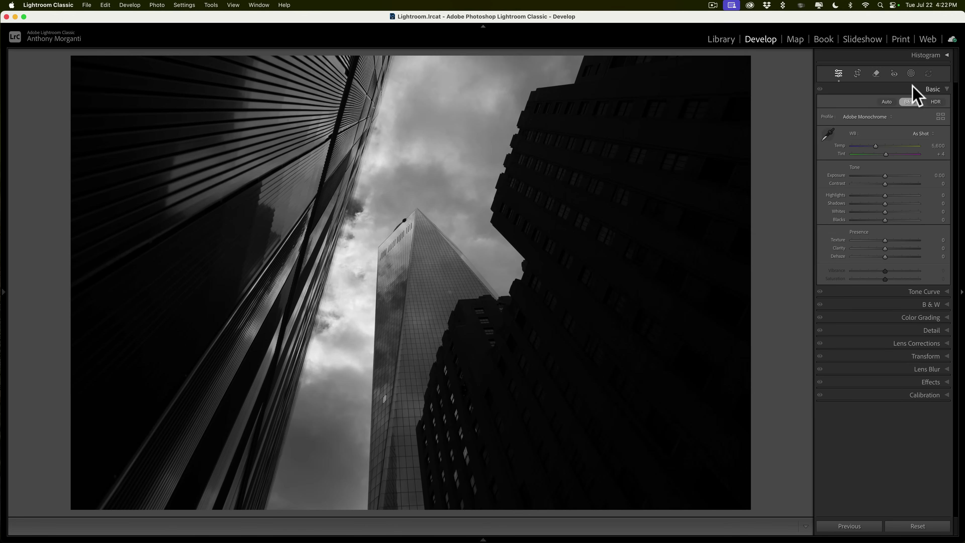
click(886, 20)
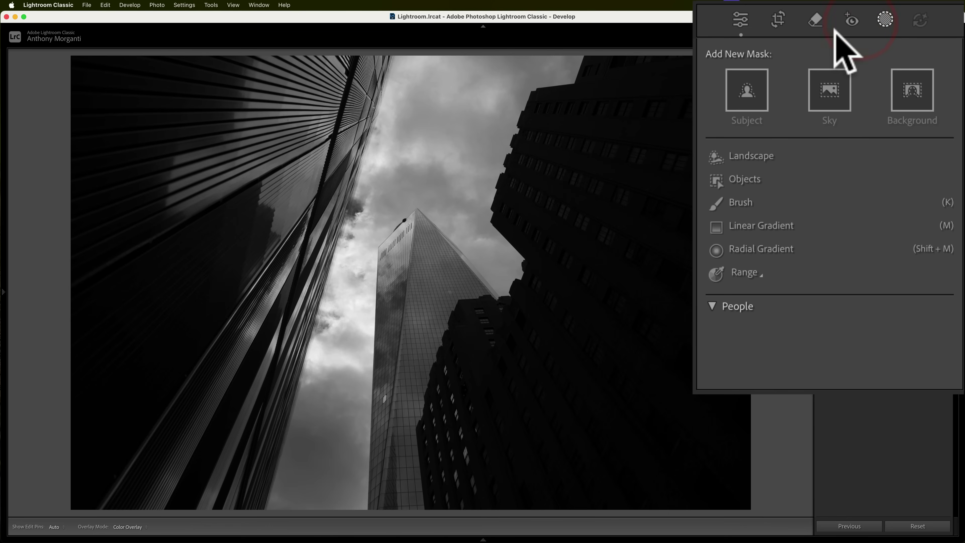
click(745, 178)
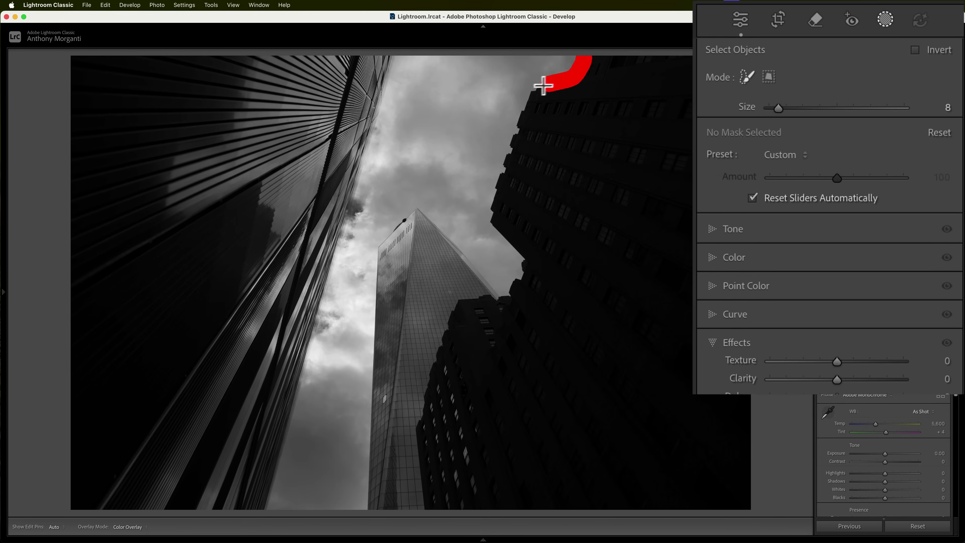
drag(501, 164, 487, 217)
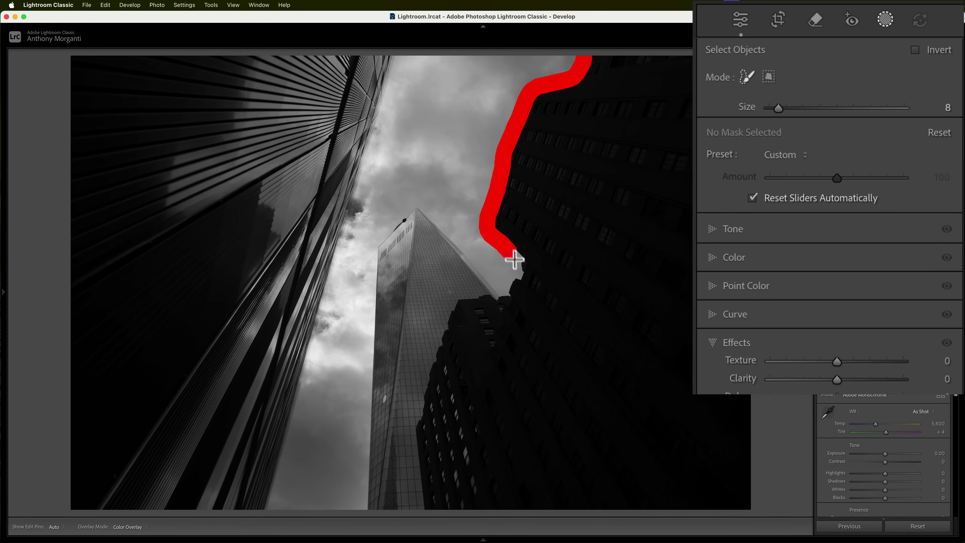
mouse_move(485, 299)
mouse_down()
mouse_move(440, 334)
mouse_move(435, 355)
mouse_up()
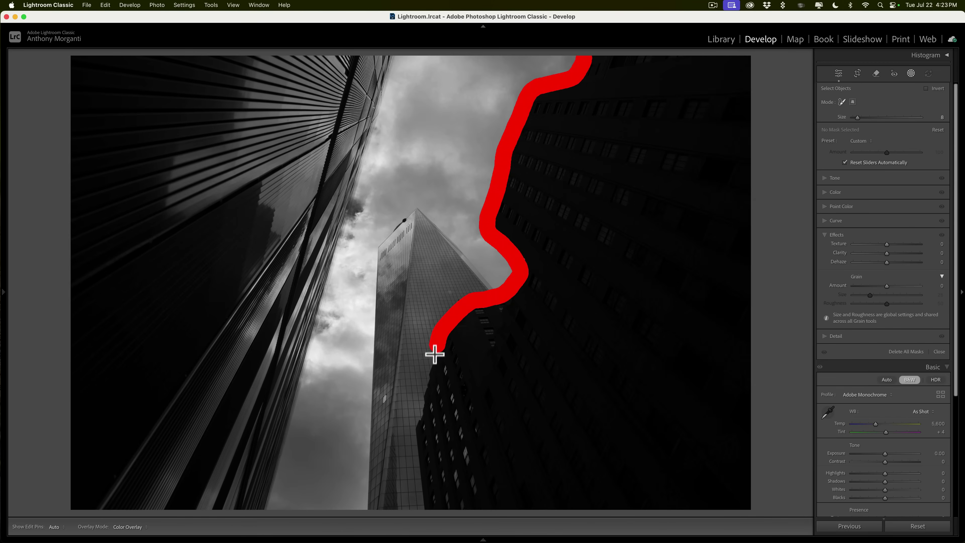
drag(415, 444, 422, 499)
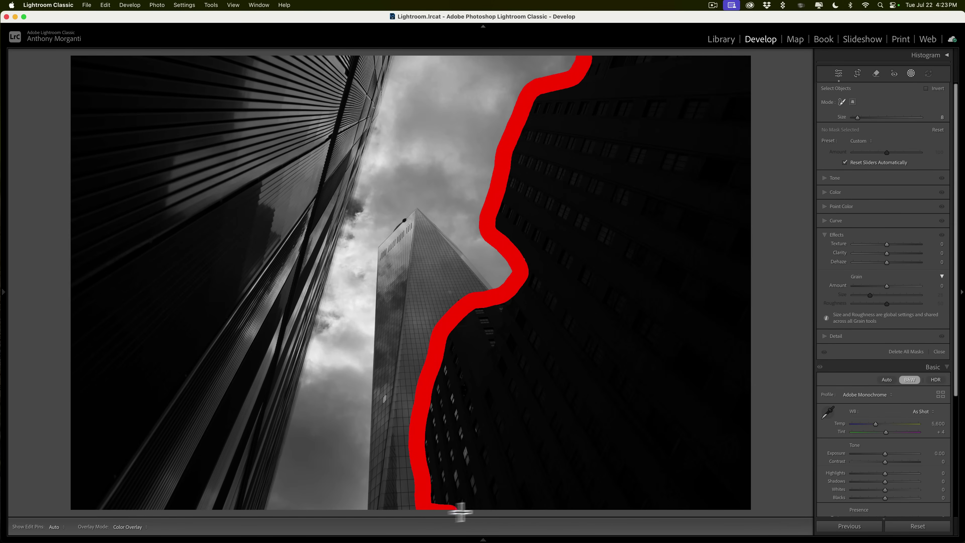
mouse_move(571, 514)
mouse_down()
mouse_move(749, 507)
mouse_move(749, 63)
mouse_move(587, 62)
mouse_move(722, 134)
mouse_move(523, 147)
mouse_move(636, 210)
mouse_move(566, 246)
mouse_up()
mouse_move(689, 296)
mouse_down()
mouse_move(509, 419)
mouse_move(499, 462)
mouse_move(448, 338)
mouse_move(669, 472)
mouse_move(674, 341)
mouse_move(705, 215)
mouse_move(582, 317)
mouse_move(580, 219)
mouse_move(454, 431)
mouse_move(491, 481)
mouse_up()
mouse_move(672, 416)
mouse_down()
mouse_move(716, 261)
mouse_move(729, 495)
mouse_up()
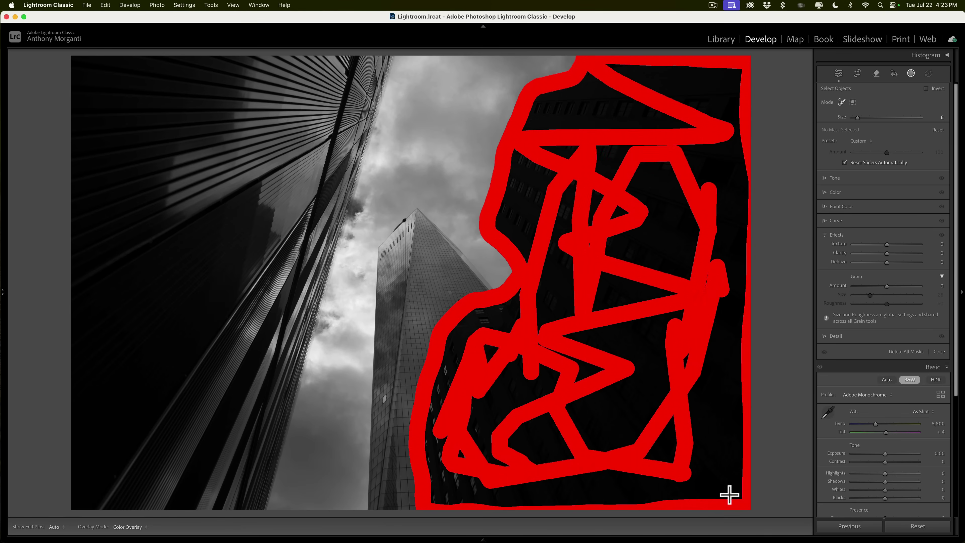
mouse_move(709, 96)
mouse_down()
mouse_move(650, 85)
mouse_move(607, 114)
mouse_move(567, 398)
mouse_up()
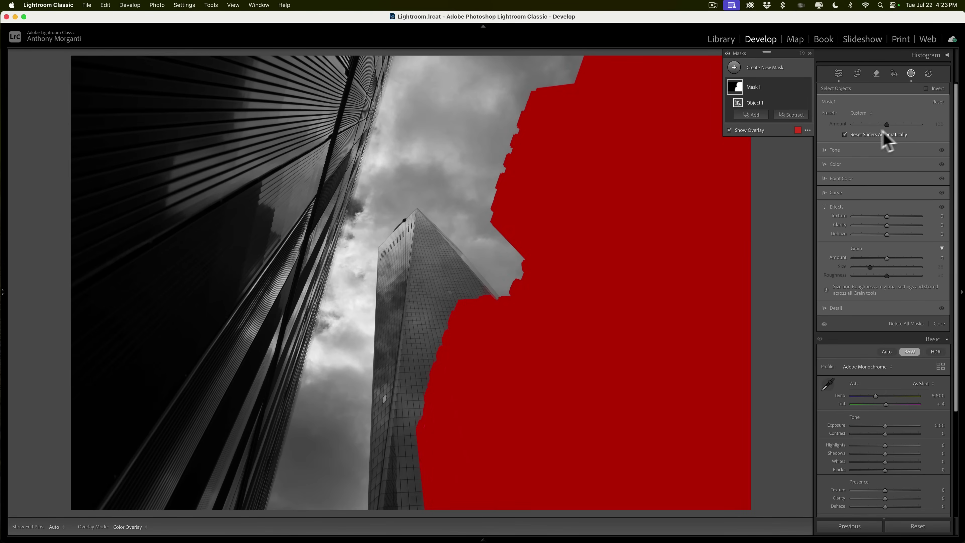
- Set the building mask's Exposure to 0.84, Shadows 40, Whites 64 and Blacks -5, and leave masking to set the overall Exposure to -0.65
click(823, 152)
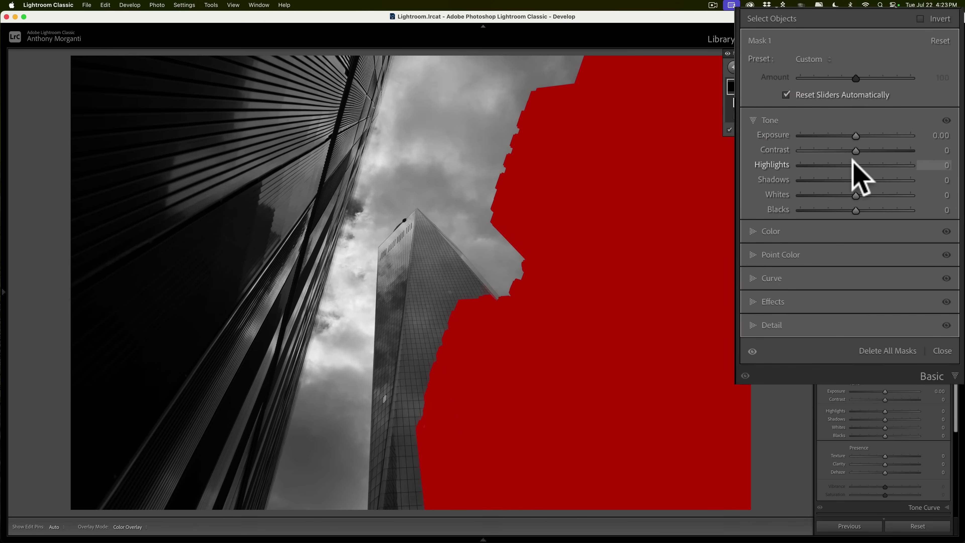
drag(856, 180, 886, 178)
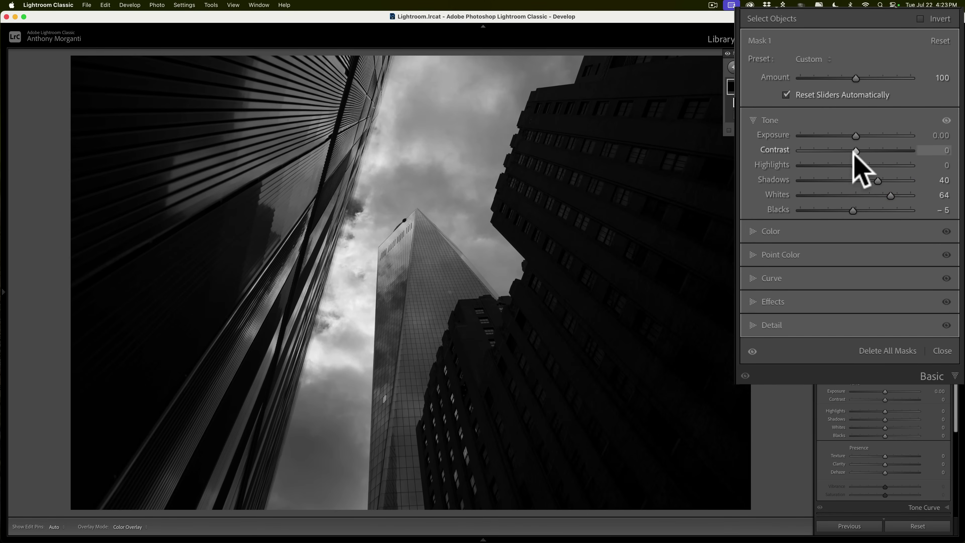
drag(856, 136, 868, 137)
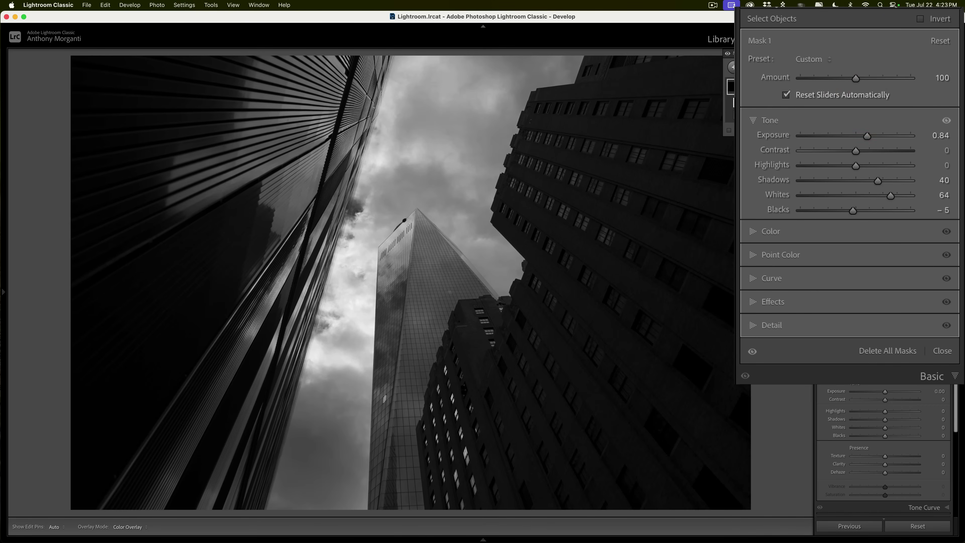
key(shift+w)
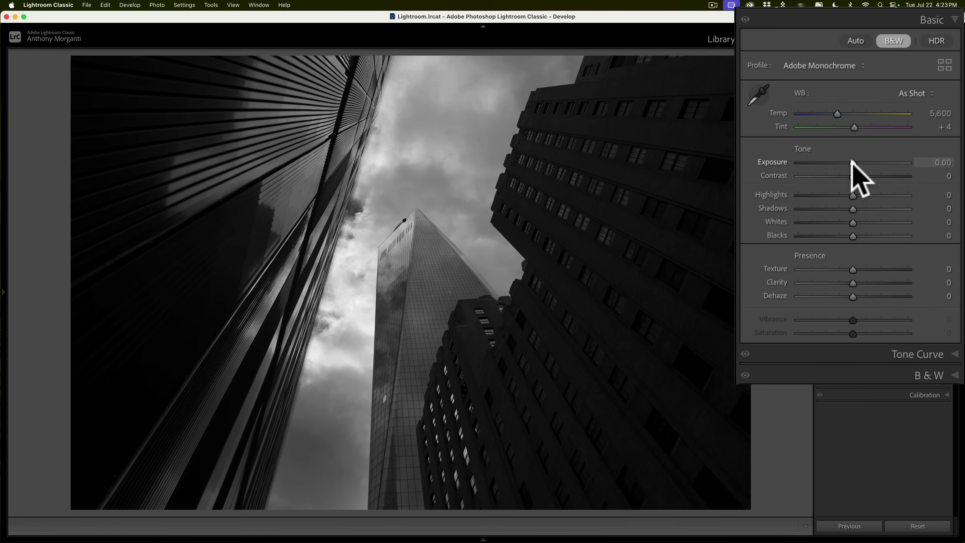
drag(851, 160, 848, 160)
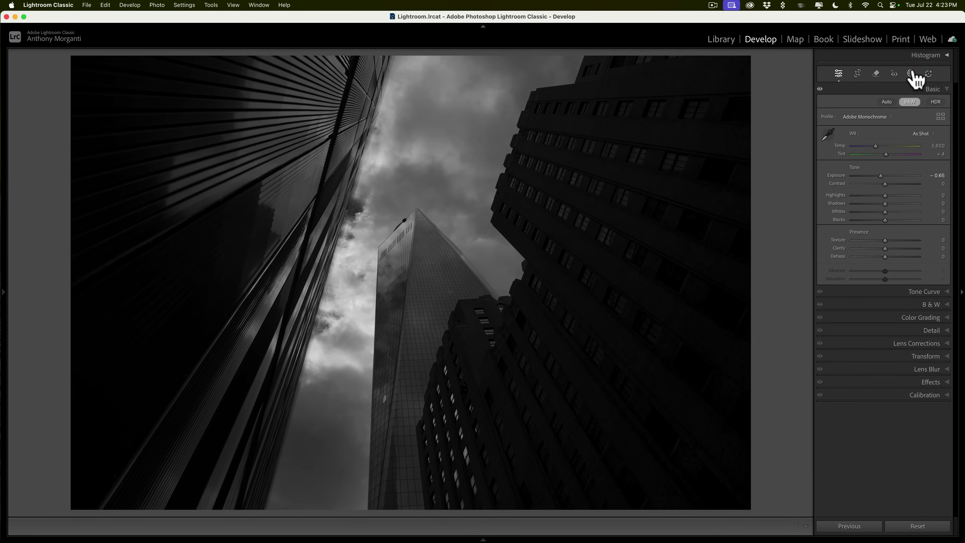
- Add a radial gradient mask over the ribbed facade at the photo's upper left, tilted and stretched along the building's slant
click(911, 73)
click(734, 68)
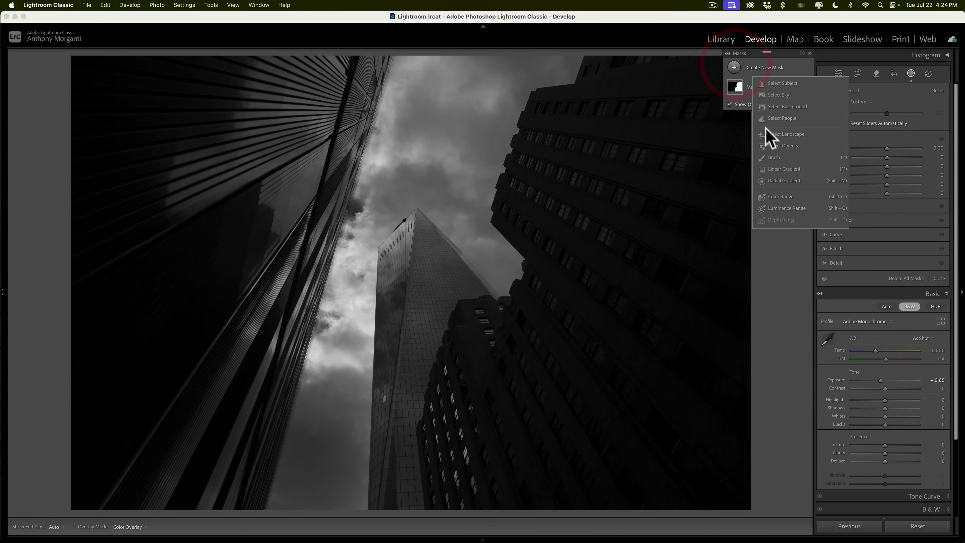
click(779, 181)
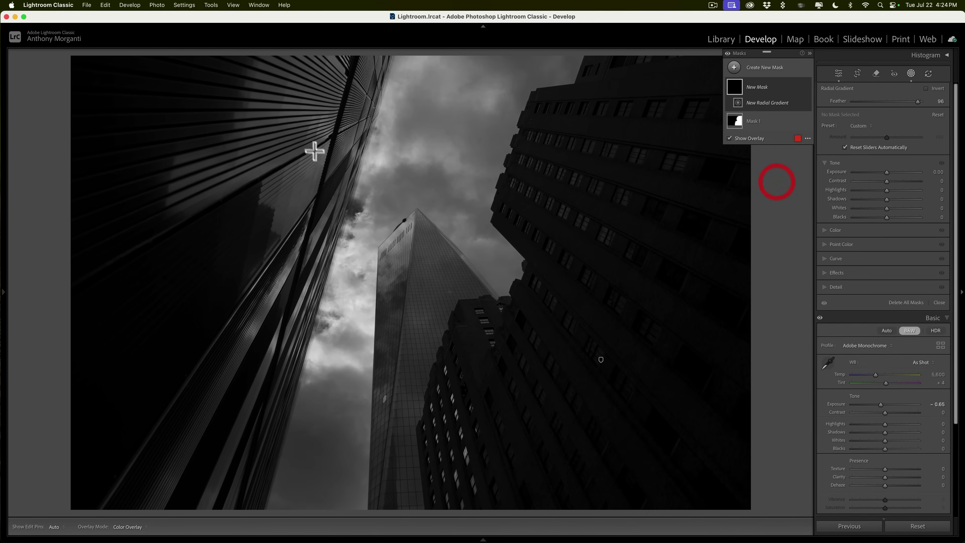
drag(323, 111, 224, 166)
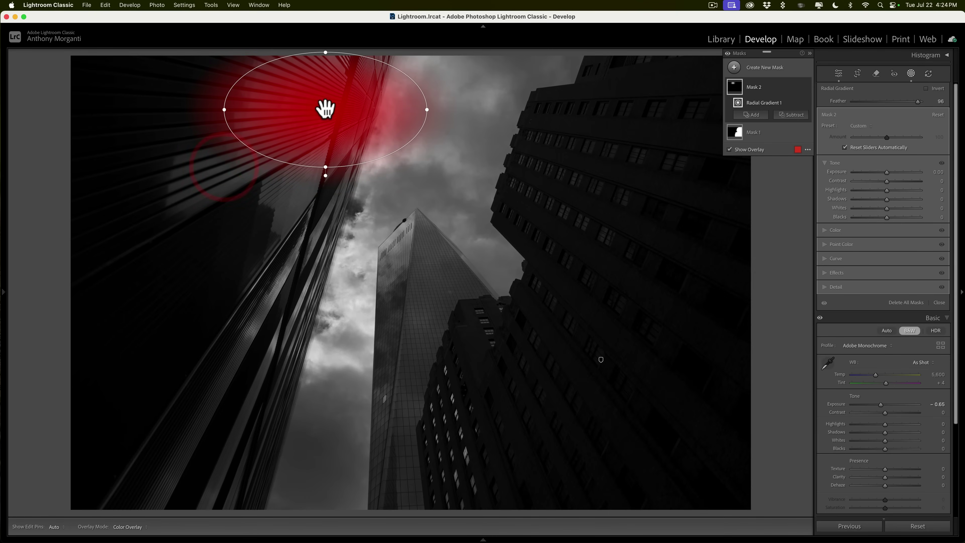
drag(326, 109, 287, 146)
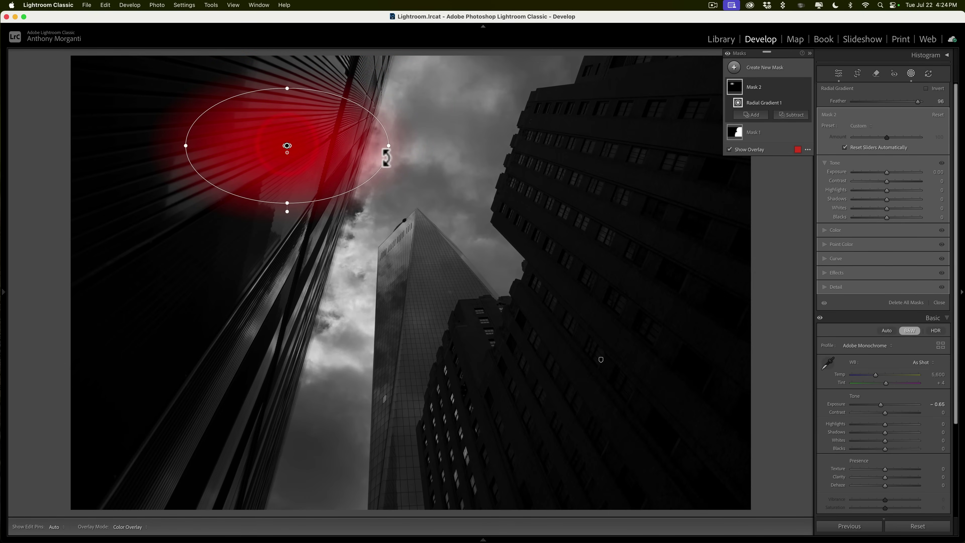
drag(386, 157, 374, 61)
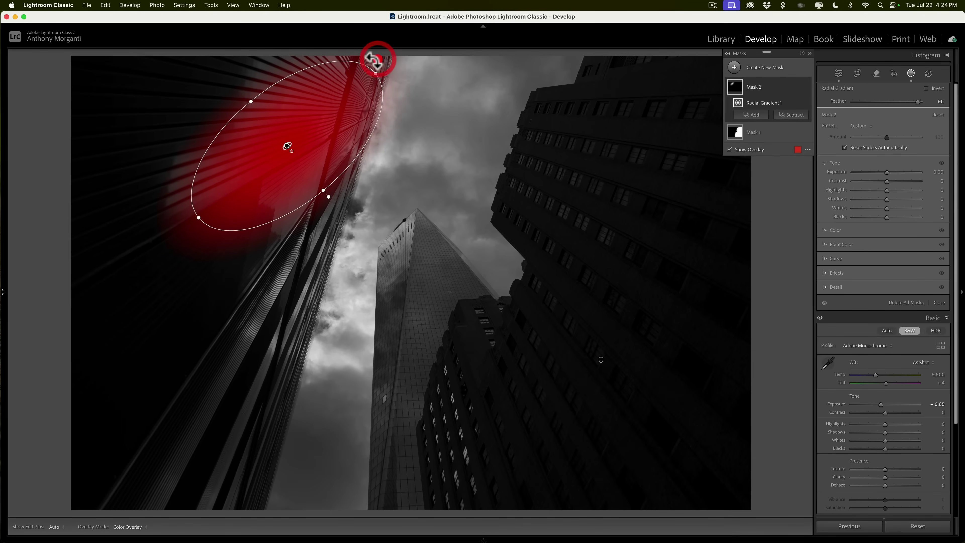
drag(251, 101, 248, 98)
key(alt)
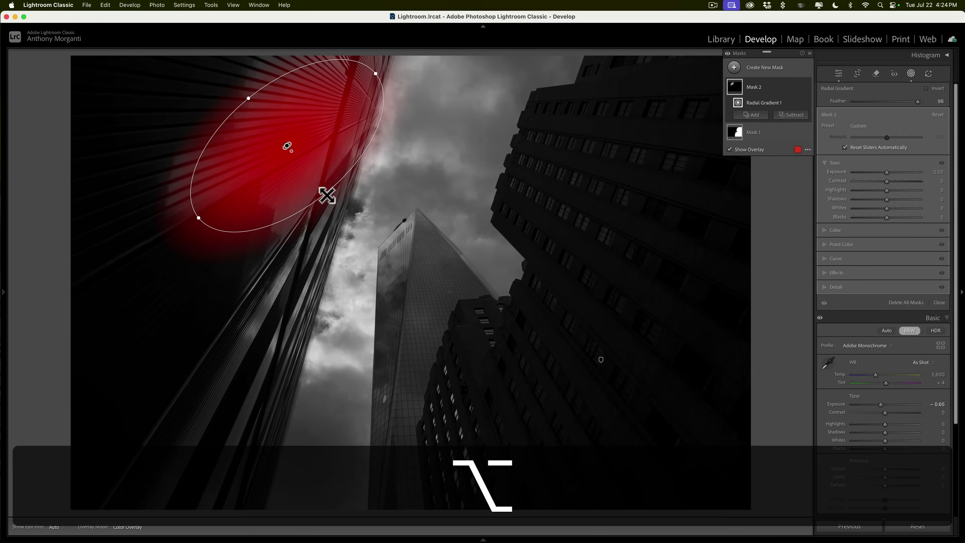
drag(327, 195, 324, 190)
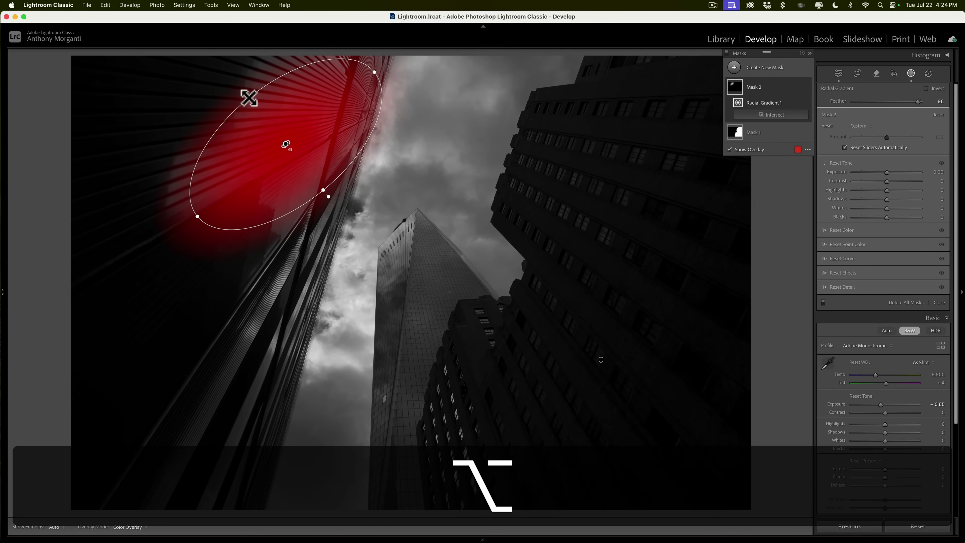
drag(249, 98, 232, 80)
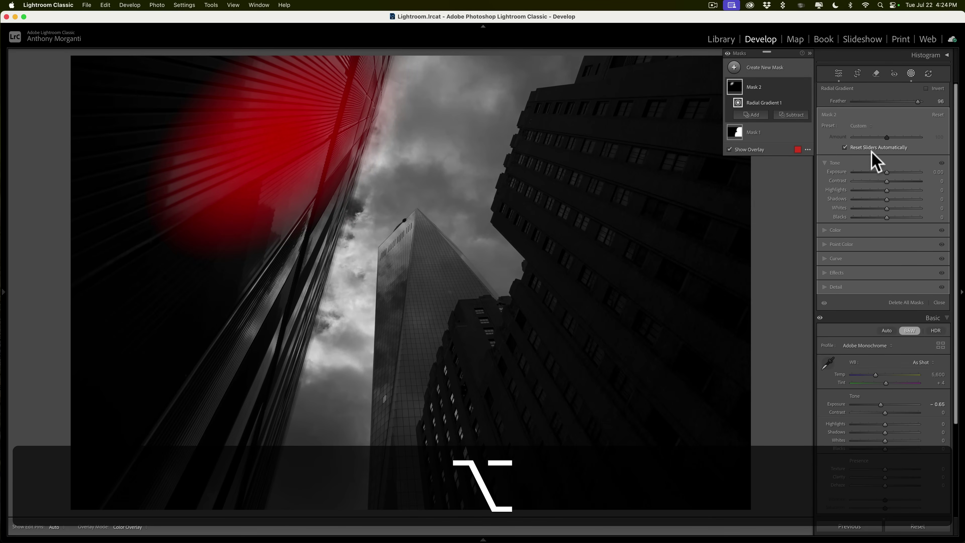
- Set the ribbed facade mask's Exposure to 0.48, Whites 29, Blacks -24 and Clarity 43
drag(887, 172, 837, 190)
drag(833, 254, 816, 275)
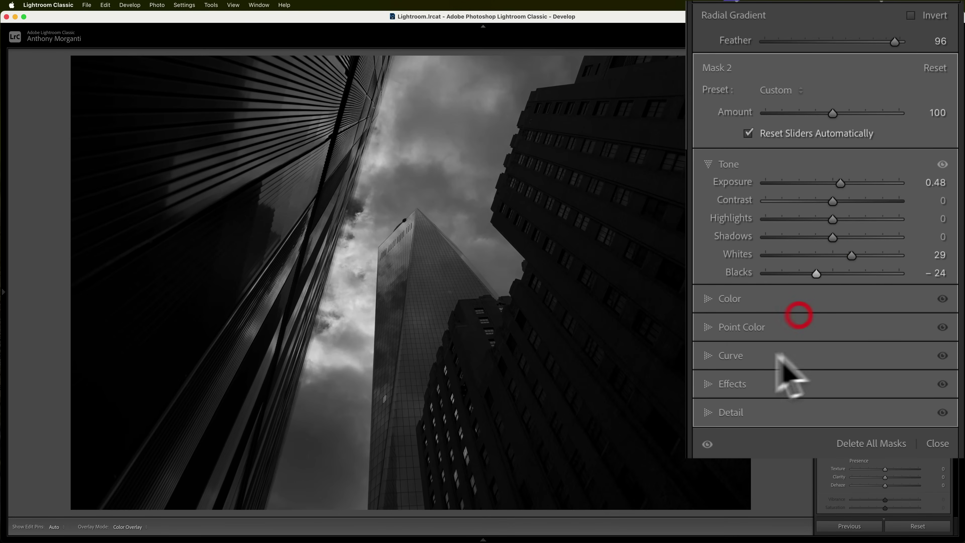
click(710, 383)
drag(834, 312, 864, 312)
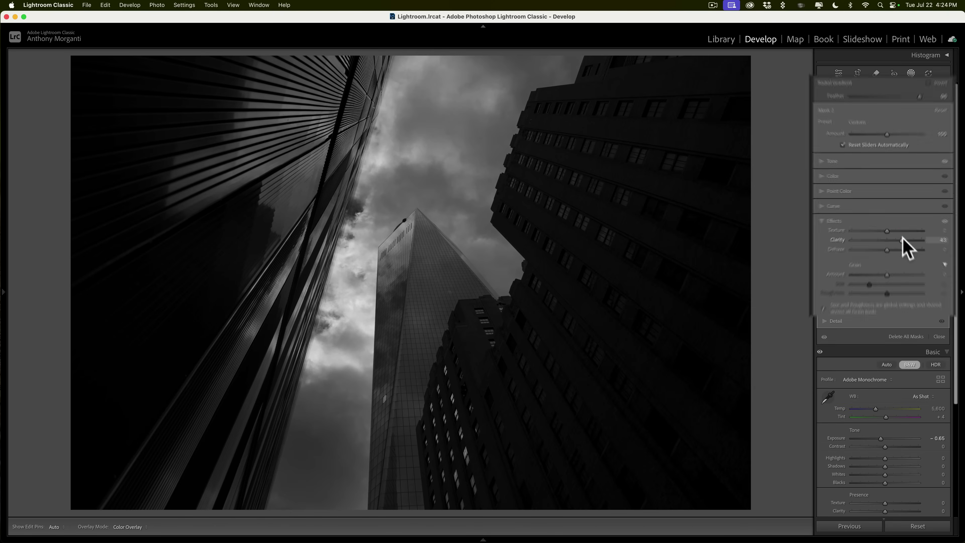
drag(906, 247, 902, 242)
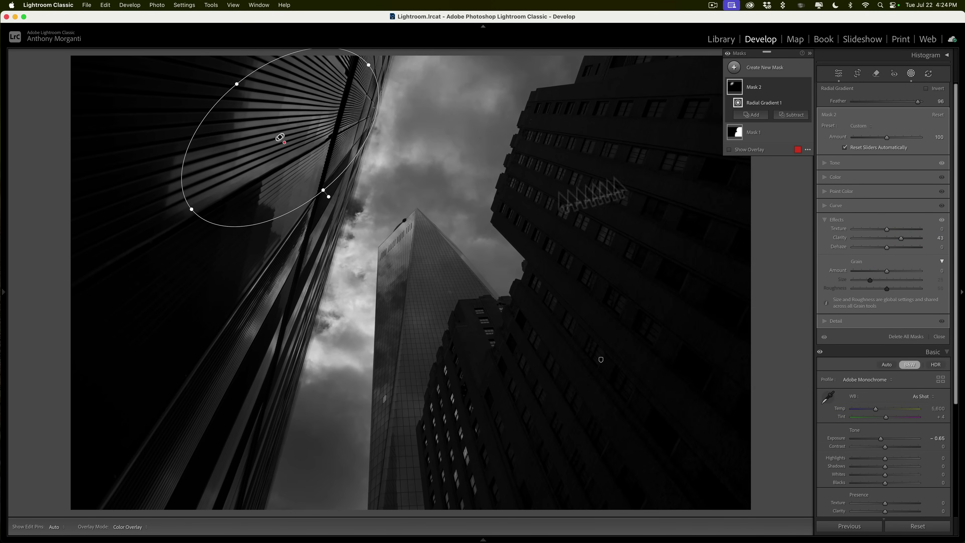
- Add a second radial gradient mask, narrow and tilted, along the middle of the left building's sky-side edge
click(734, 68)
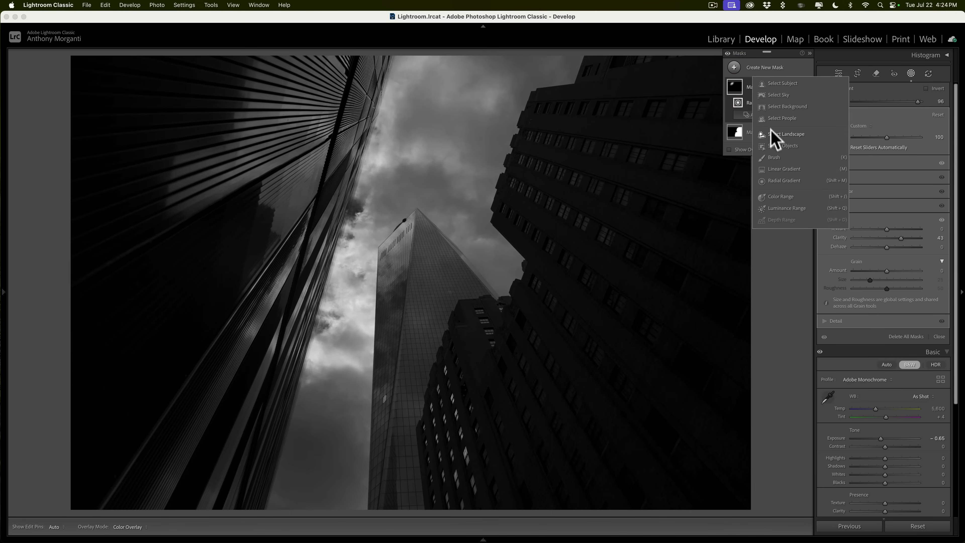
click(775, 180)
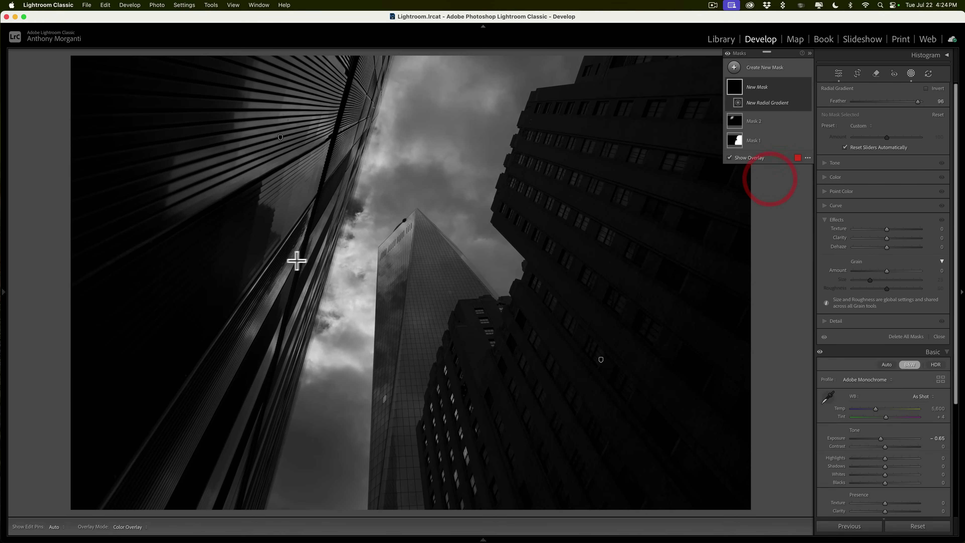
drag(306, 242, 239, 265)
drag(376, 251, 382, 189)
drag(306, 242, 311, 261)
drag(362, 246, 347, 215)
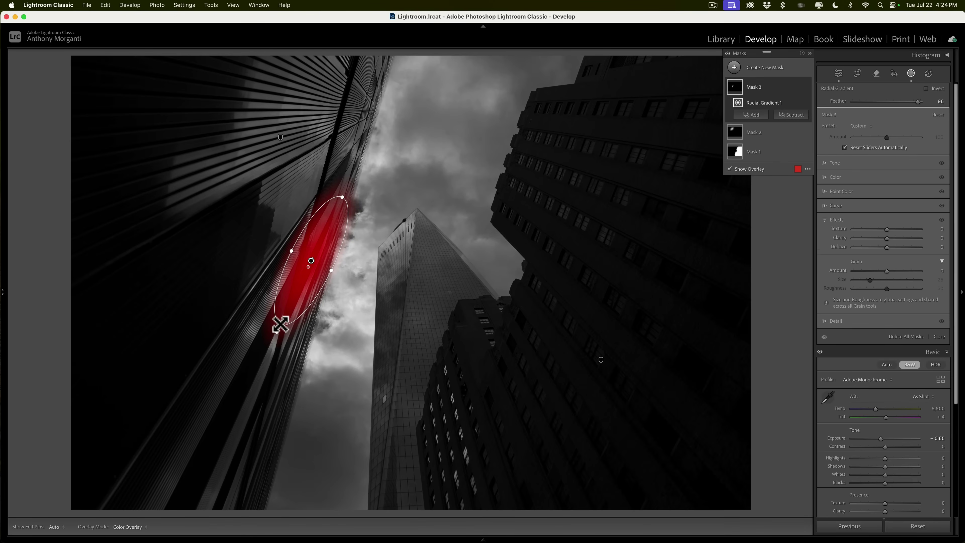
drag(281, 324, 235, 355)
drag(280, 265, 271, 262)
- Set the narrow edge mask's Exposure to 1.00, Whites 22, Blacks -45 and Clarity 81
click(827, 162)
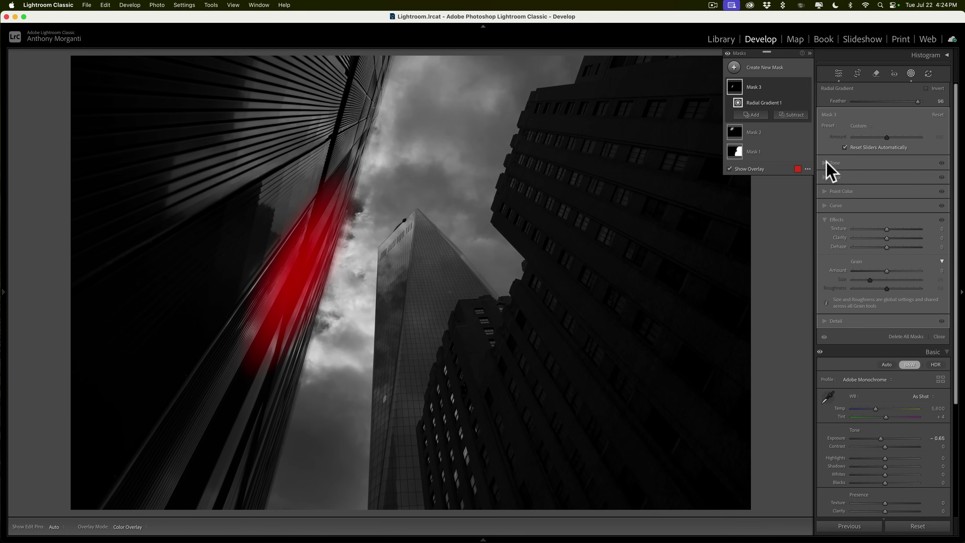
drag(887, 171, 837, 194)
mouse_move(833, 252)
mouse_down()
mouse_move(832, 264)
mouse_move(853, 270)
mouse_move(841, 260)
mouse_move(804, 268)
mouse_up()
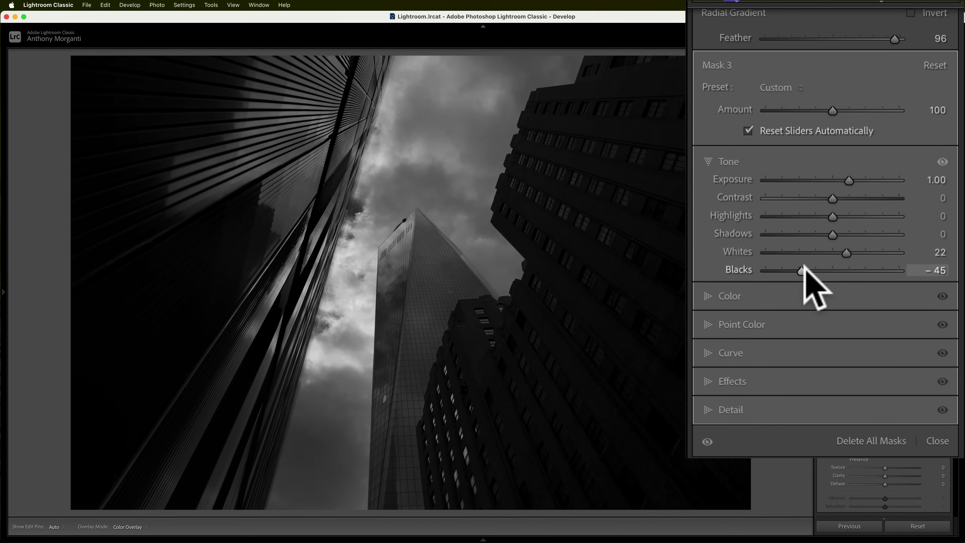
click(722, 382)
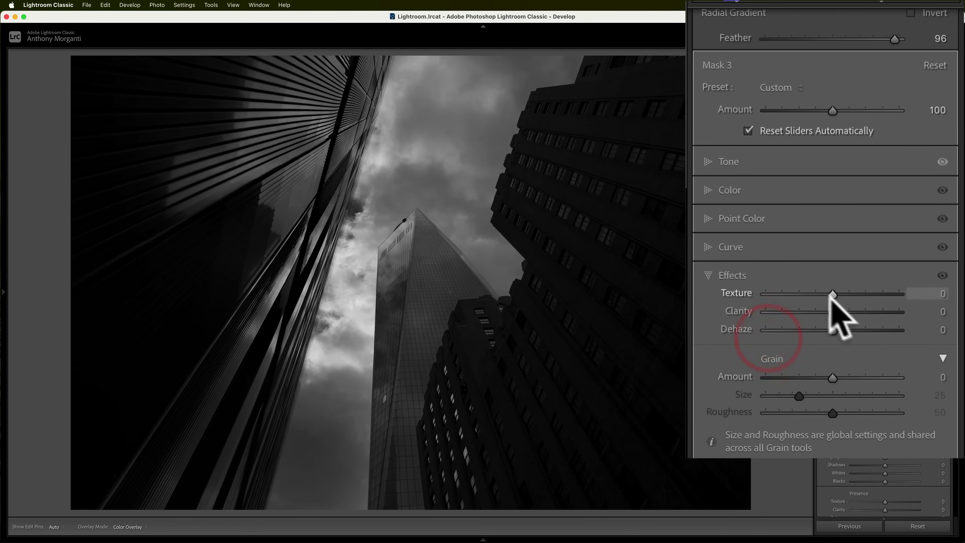
drag(833, 311, 886, 311)
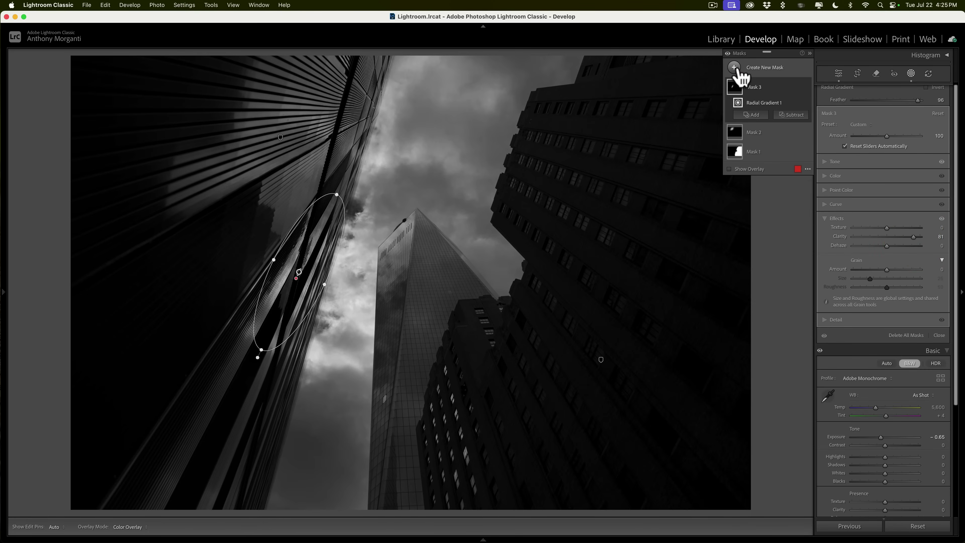
- Add a small radial gradient mask on the upper left face of the central glass tower and stretch it toward the peak
click(734, 69)
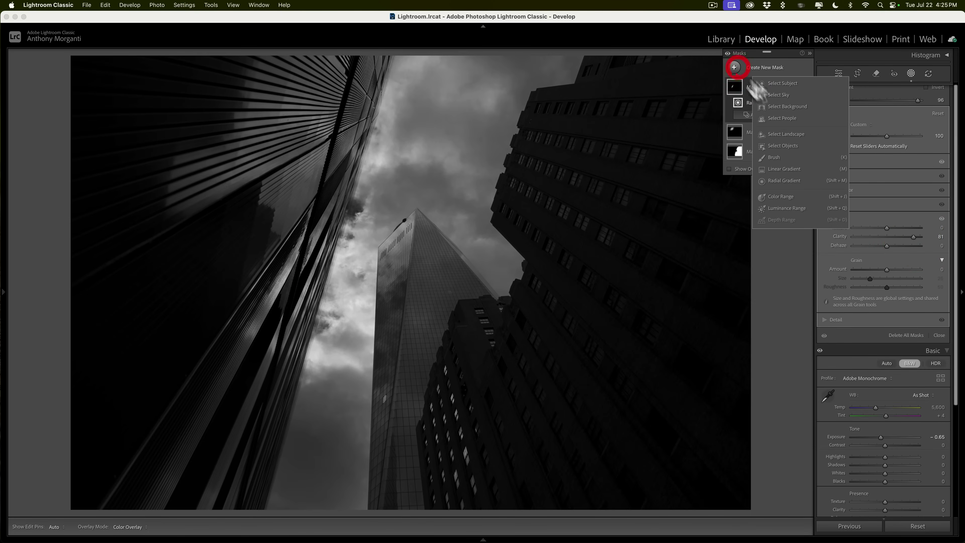
click(781, 181)
drag(396, 260, 414, 288)
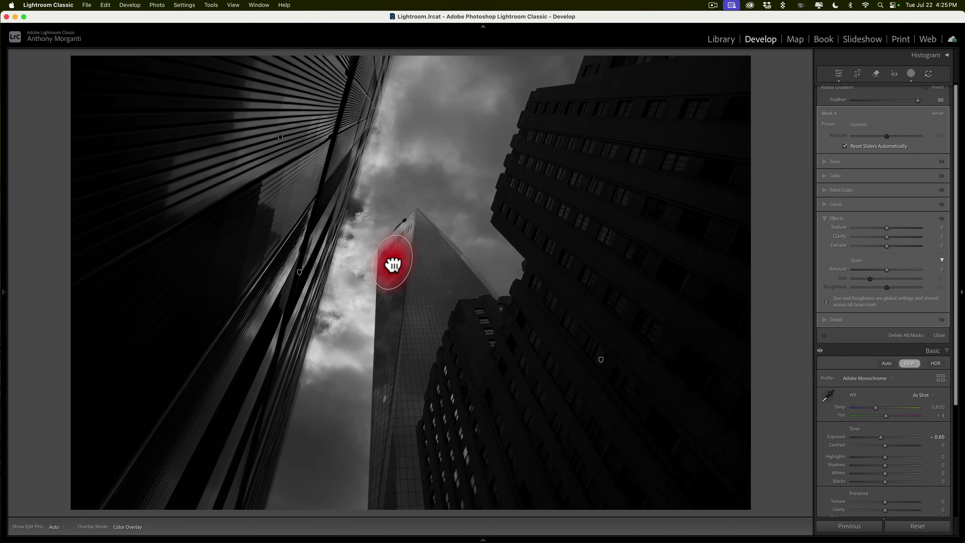
key(alt)
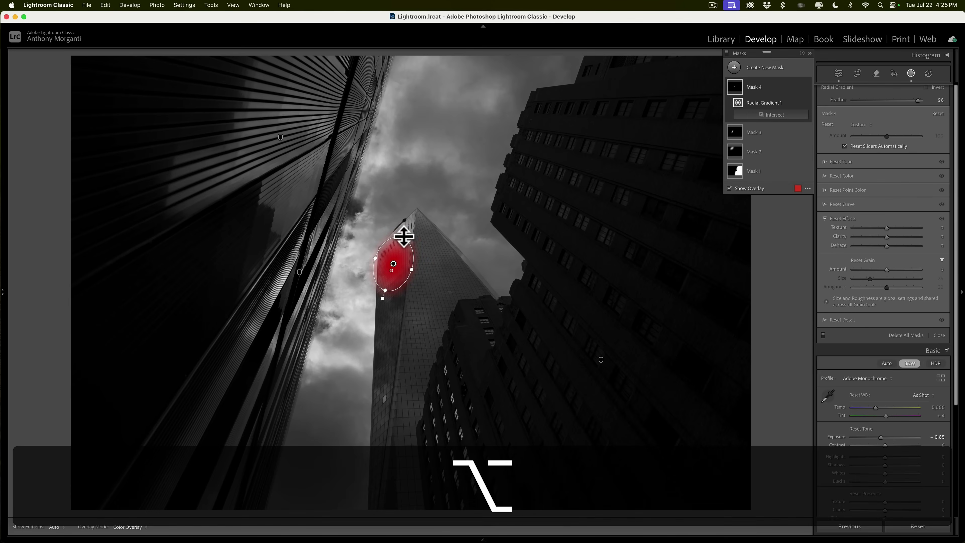
drag(402, 237, 408, 218)
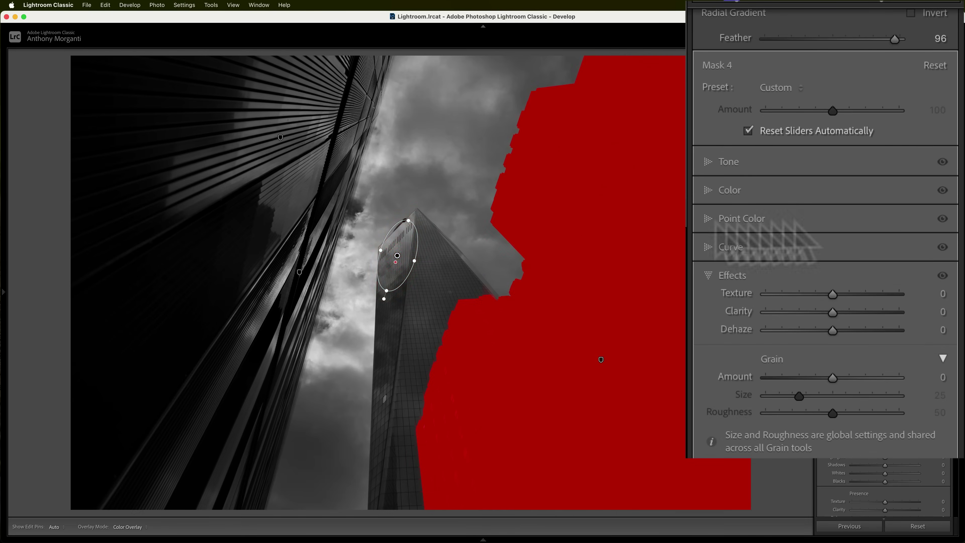
- Set the central glass tower mask's Exposure to 0.38, Whites 20, Blacks -55 and Clarity 29
click(722, 162)
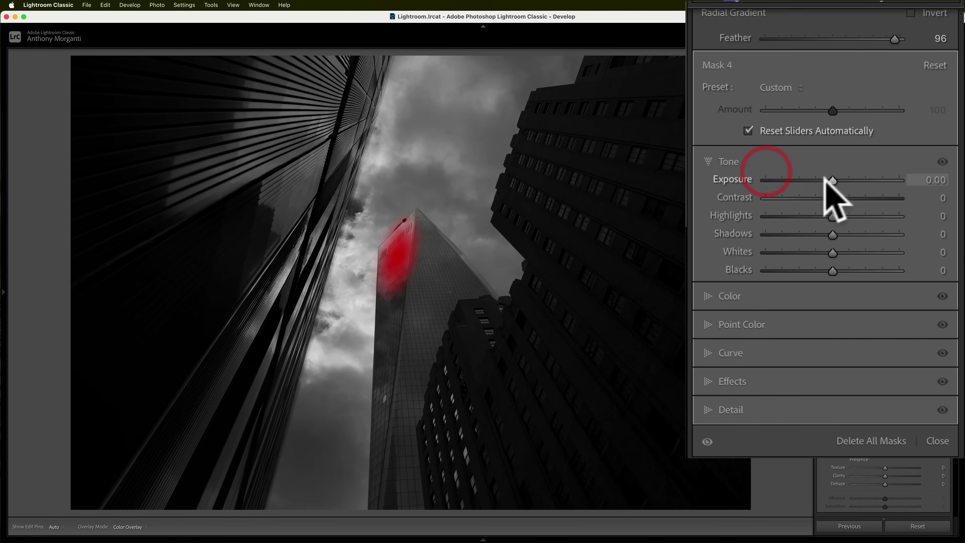
drag(828, 178, 834, 178)
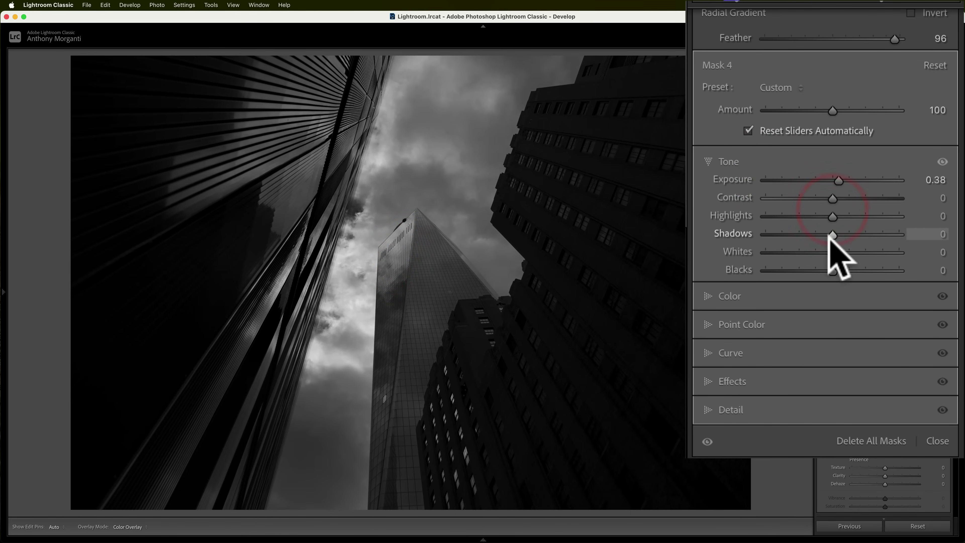
drag(833, 252, 796, 271)
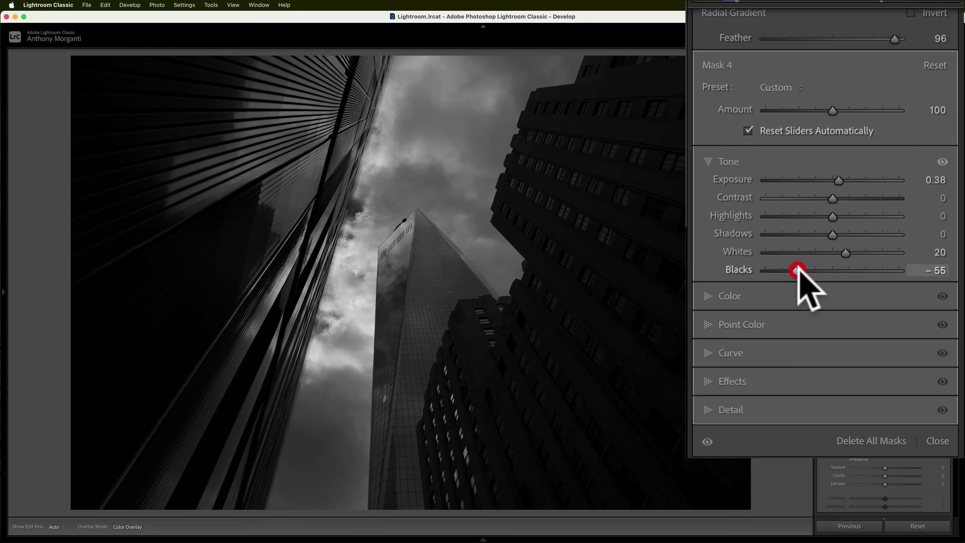
click(707, 381)
drag(832, 311, 851, 308)
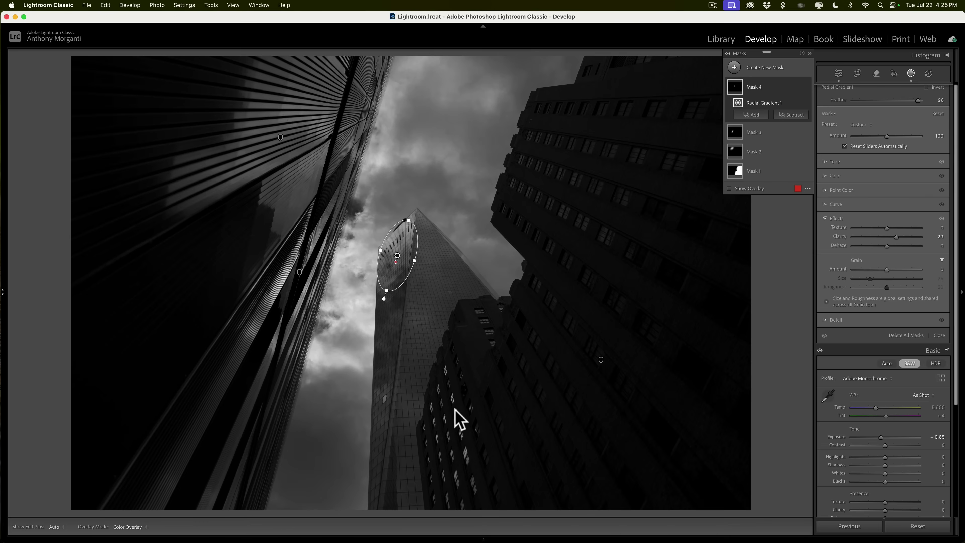
- Add a tall radial gradient mask over the lit windows of the lower middle building and stretch its upper edge upward
click(734, 67)
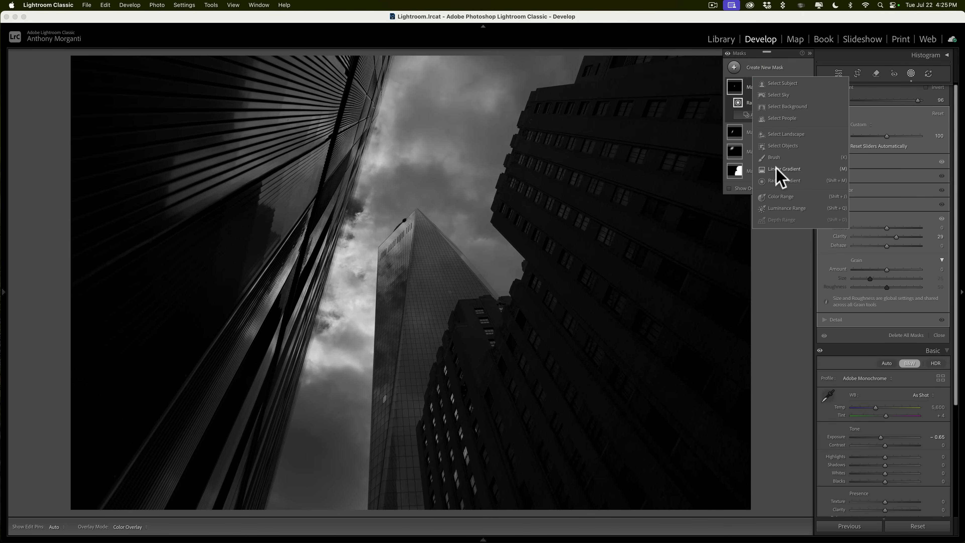
click(772, 181)
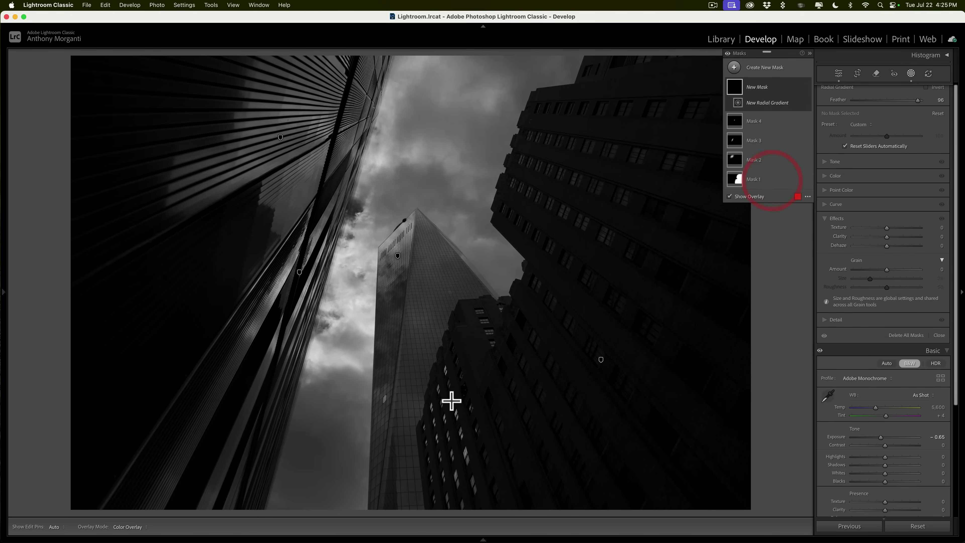
drag(456, 439, 487, 500)
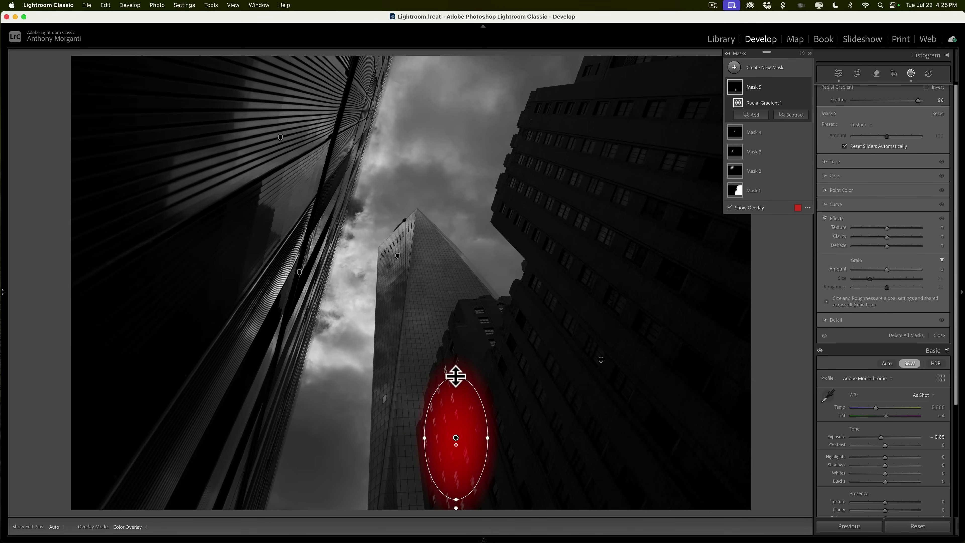
drag(456, 376, 458, 358)
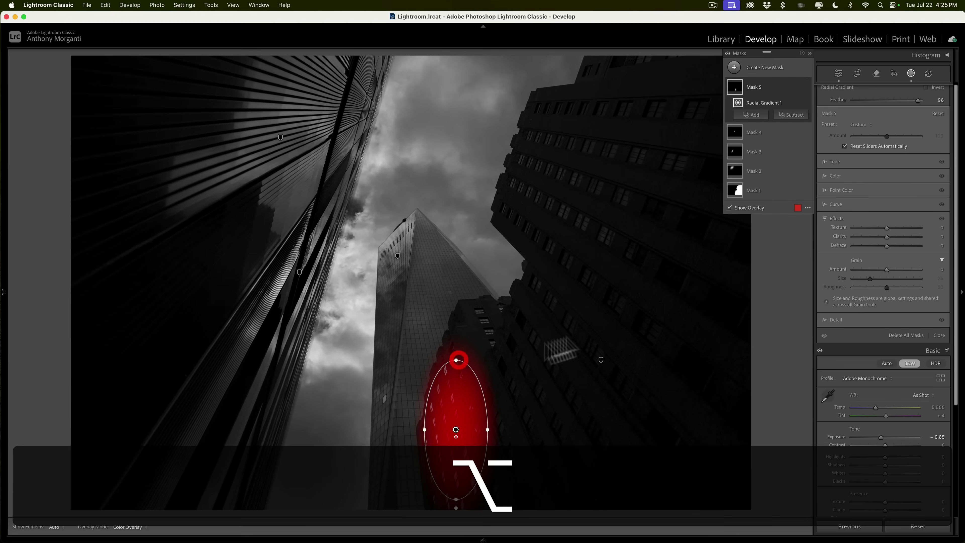
- Set the lit windows mask's Exposure to 1.55, Whites 26, Blacks -1 and Clarity 44, keeping Contrast at 0
click(825, 160)
drag(887, 171, 858, 182)
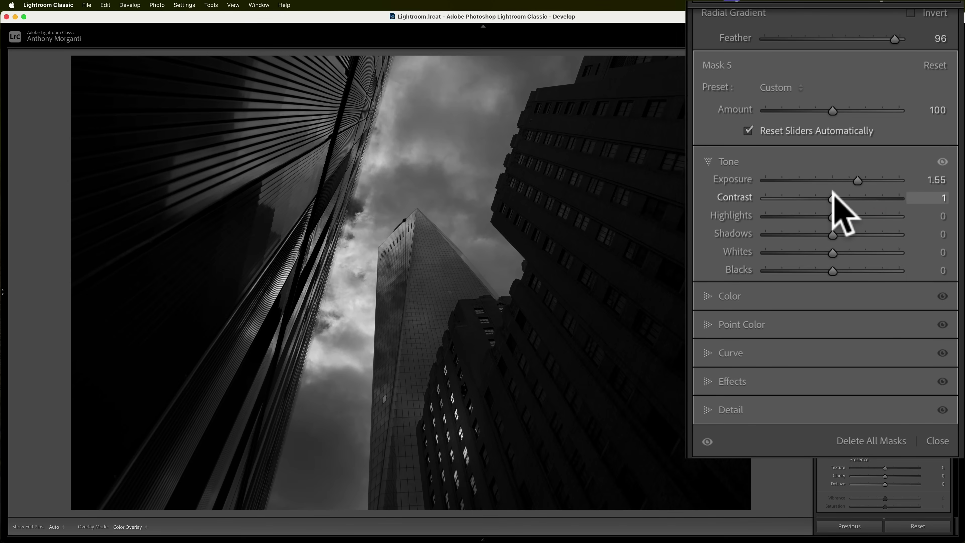
click(831, 208)
mouse_move(831, 253)
mouse_down()
mouse_move(847, 253)
mouse_move(809, 264)
mouse_move(833, 266)
mouse_up()
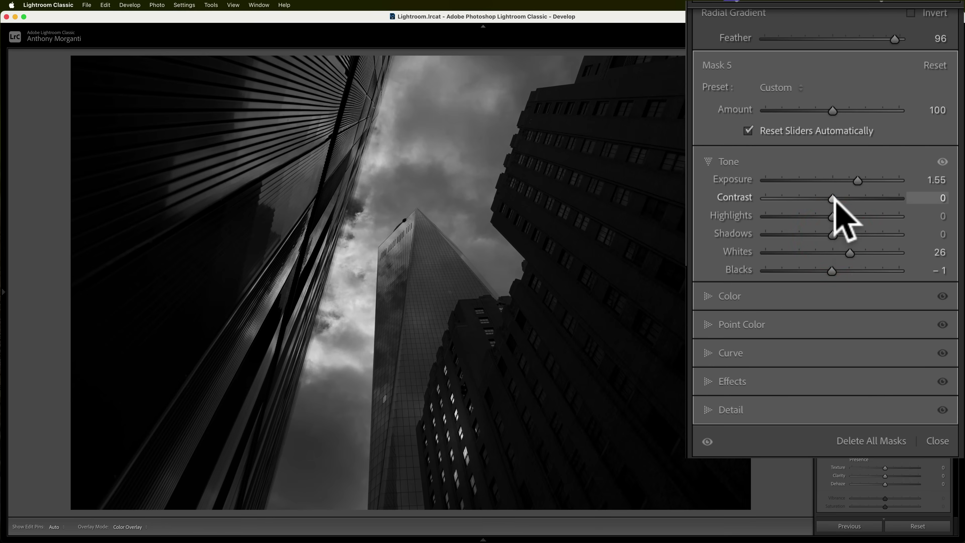
click(727, 382)
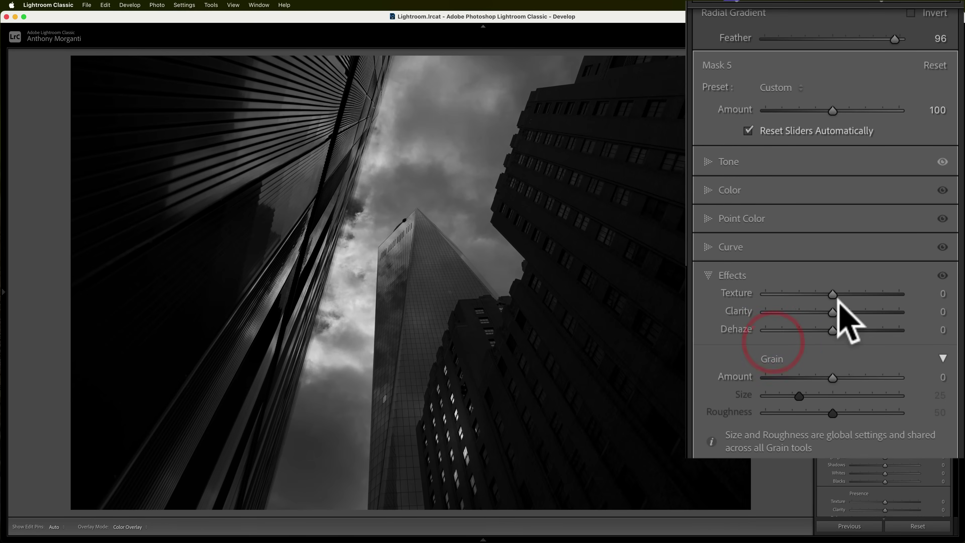
drag(832, 309, 862, 310)
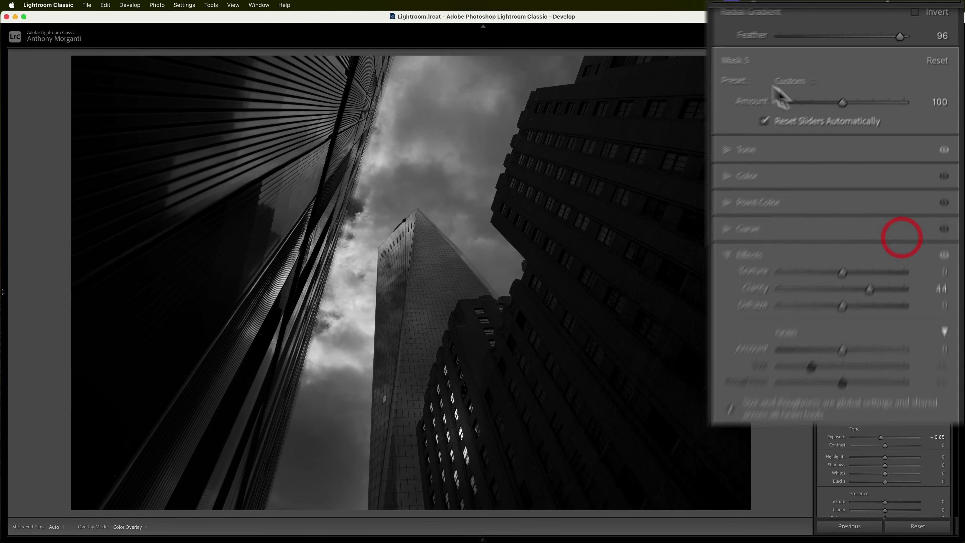
- Add a sky mask and set its Texture to 61 and Clarity to 55
click(735, 68)
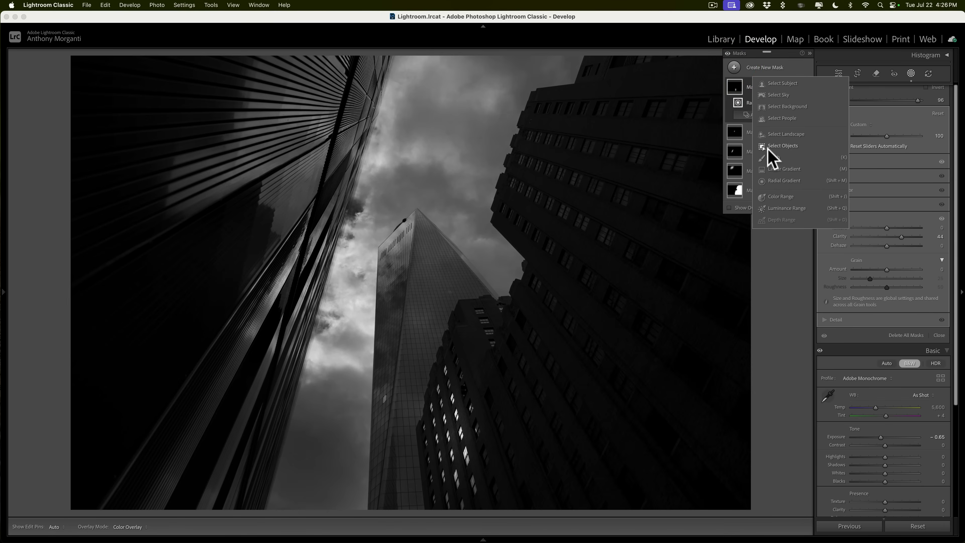
click(774, 95)
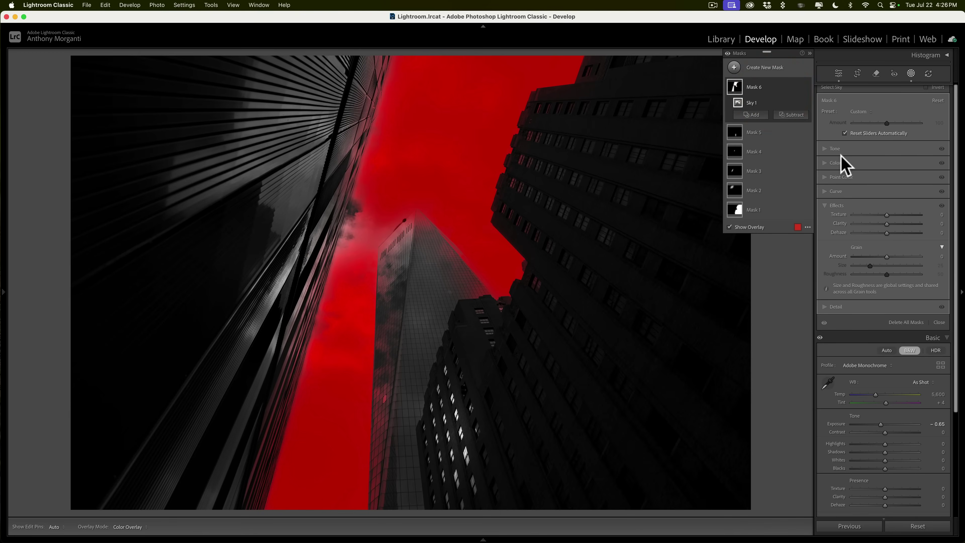
click(825, 148)
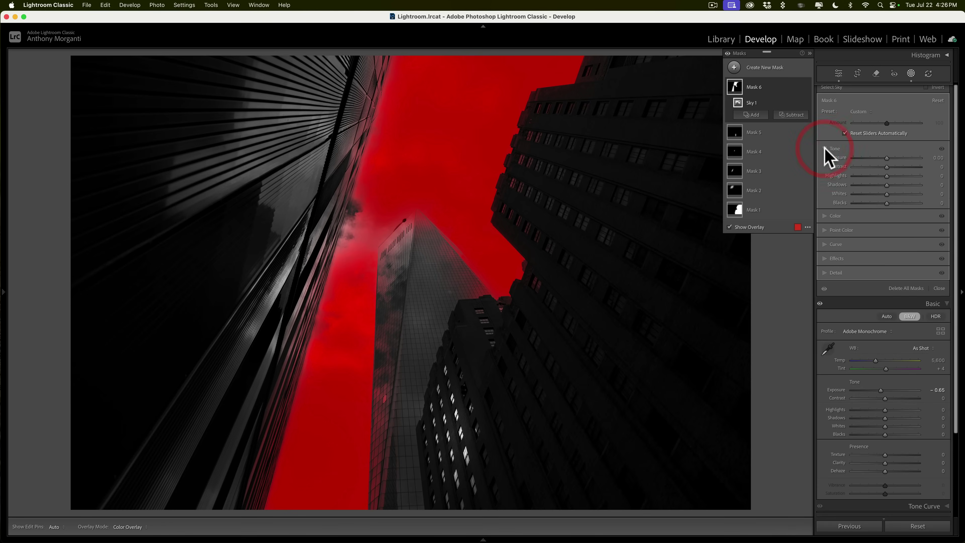
click(825, 149)
click(826, 208)
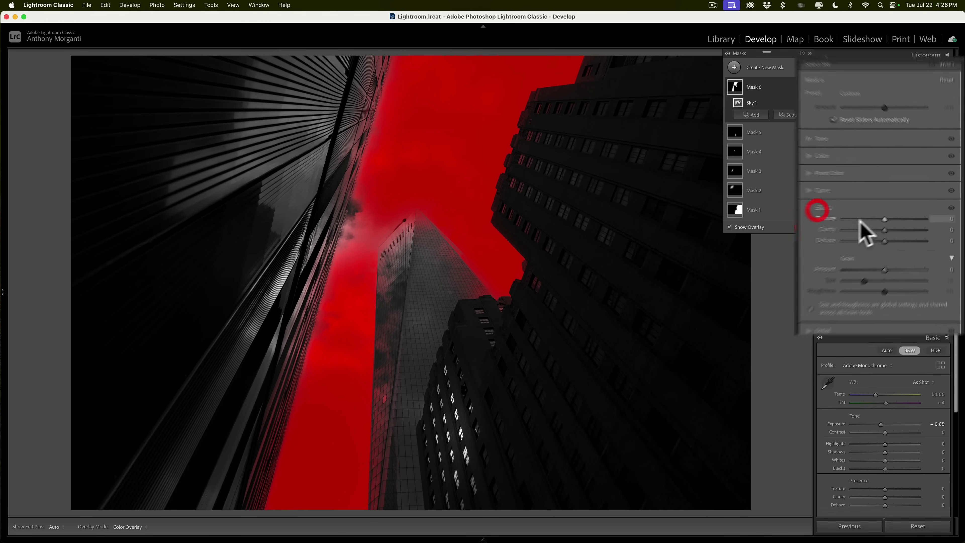
drag(832, 285, 870, 263)
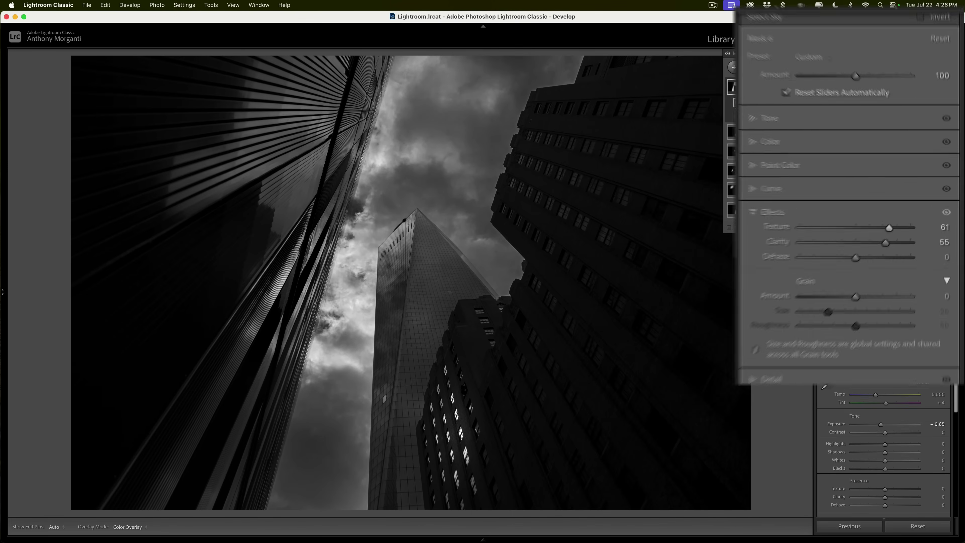
- Close the masking tool and compare the edited photo with its original version
click(912, 76)
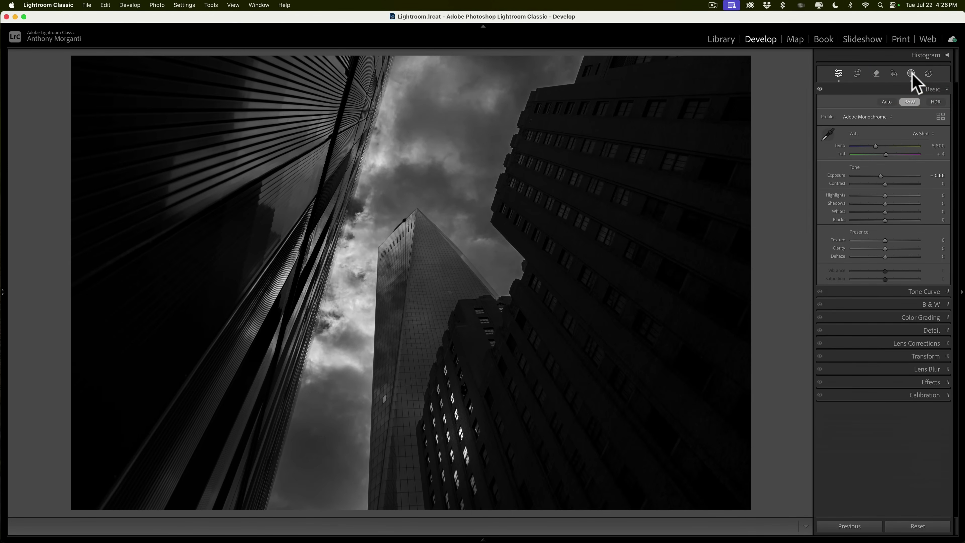
key(backslash)
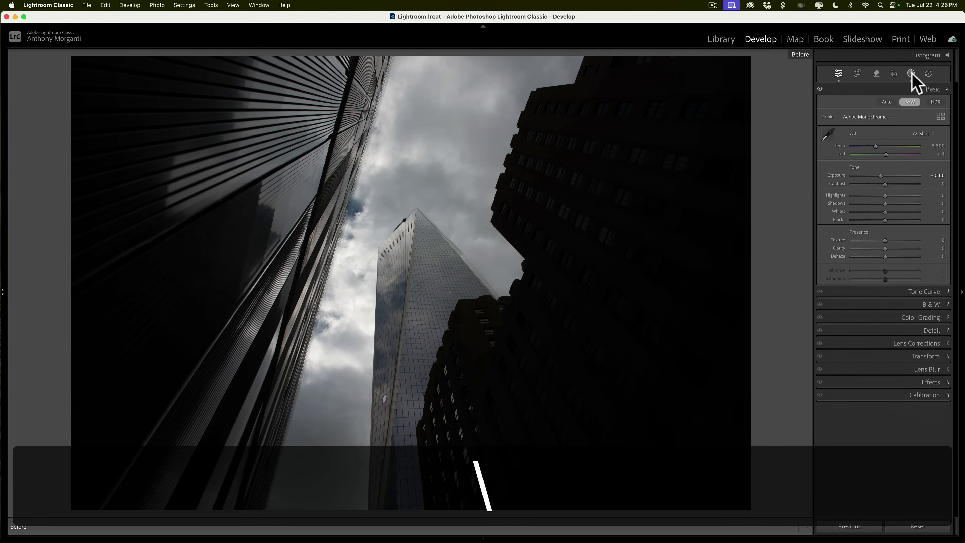
key(backslash)
key(backslash)
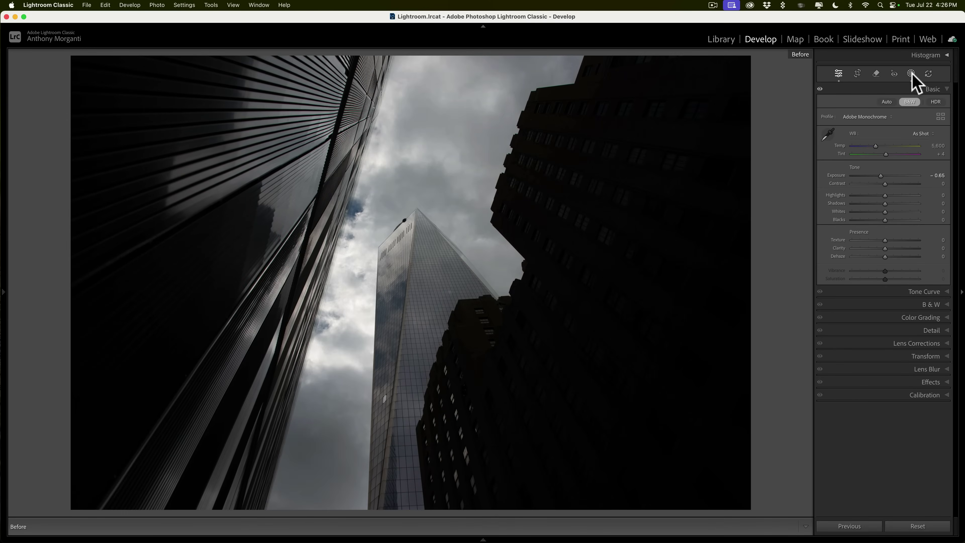
key(backslash)
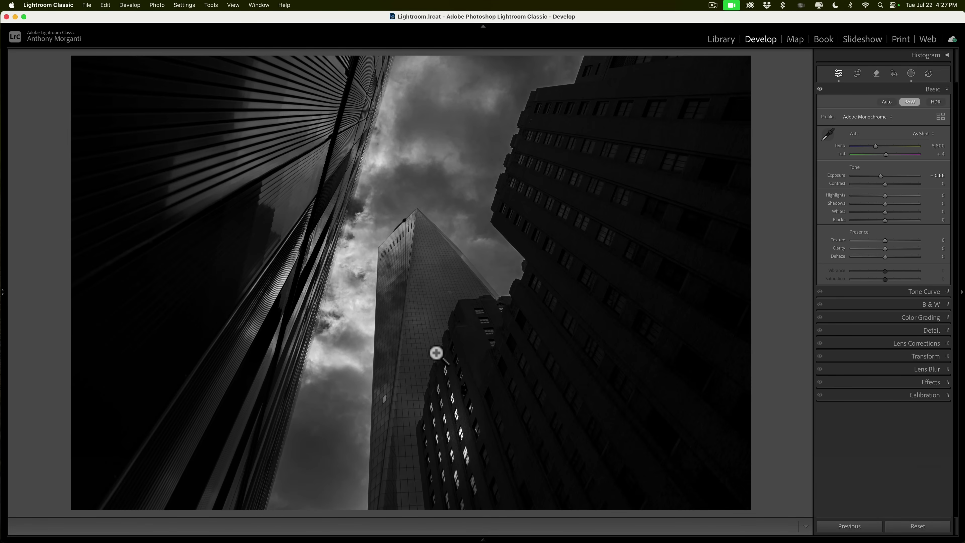
- Reopen the lit windows mask, reduce its Exposure to 0.38 and close the masking tool
click(913, 74)
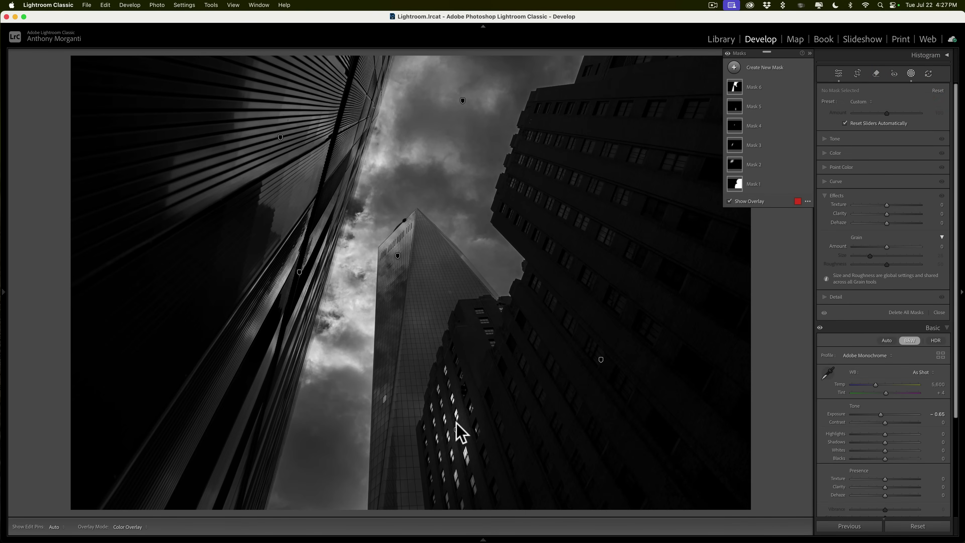
click(458, 431)
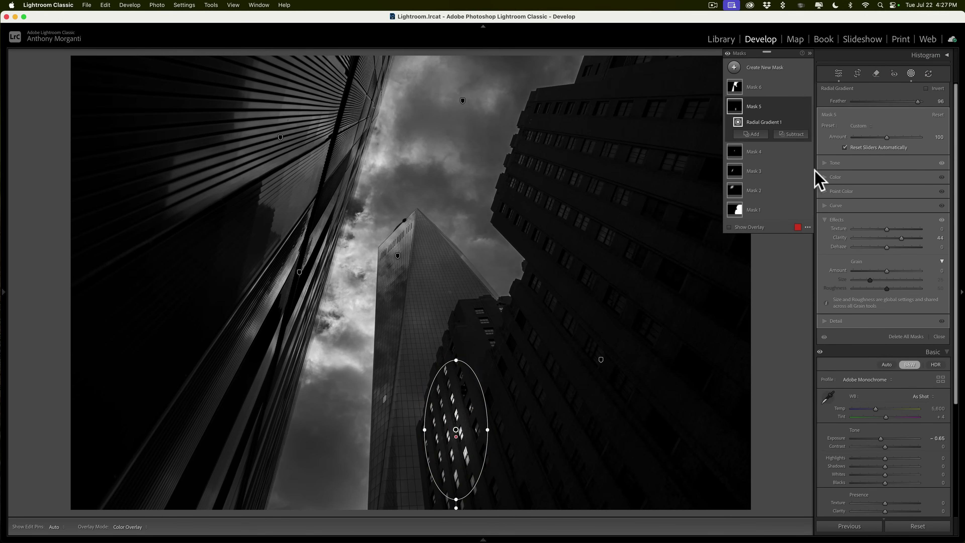
click(823, 162)
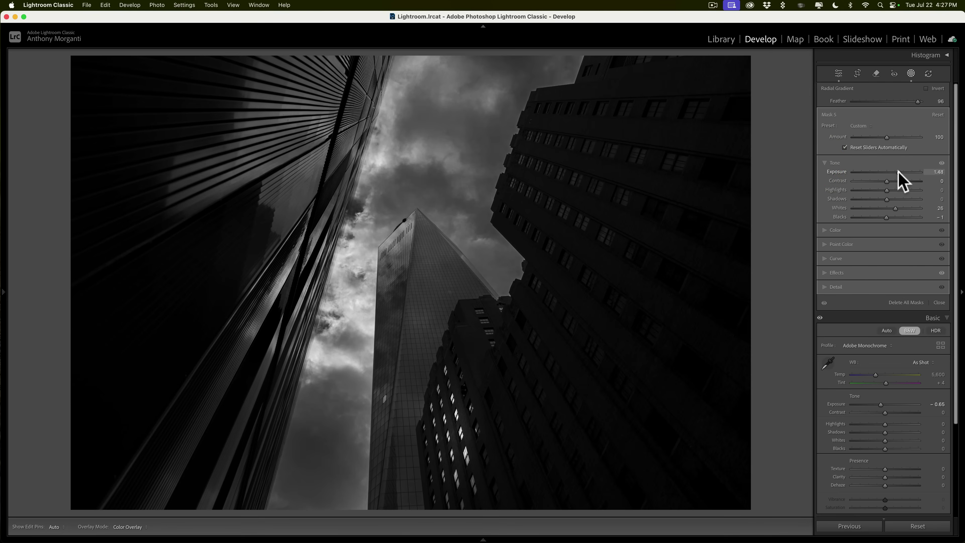
drag(899, 172, 890, 172)
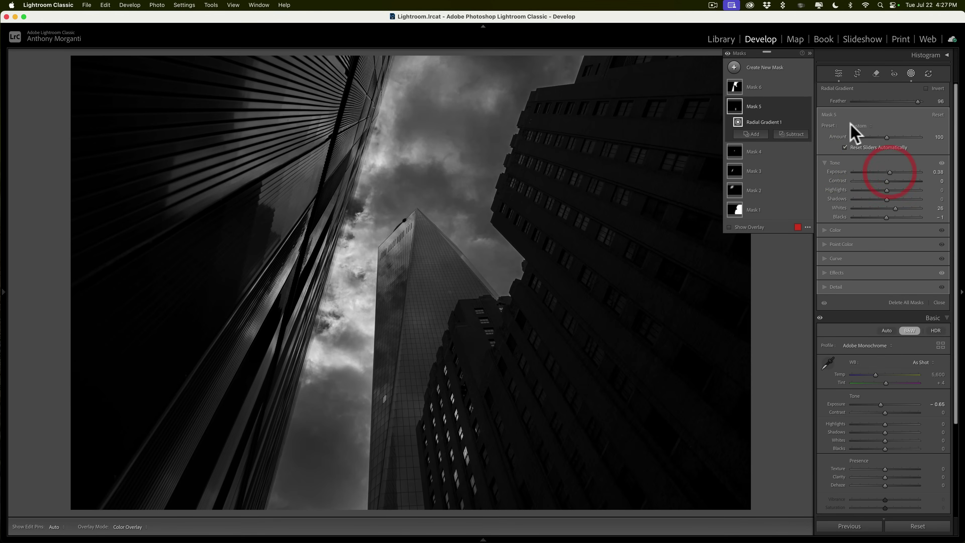
click(911, 75)
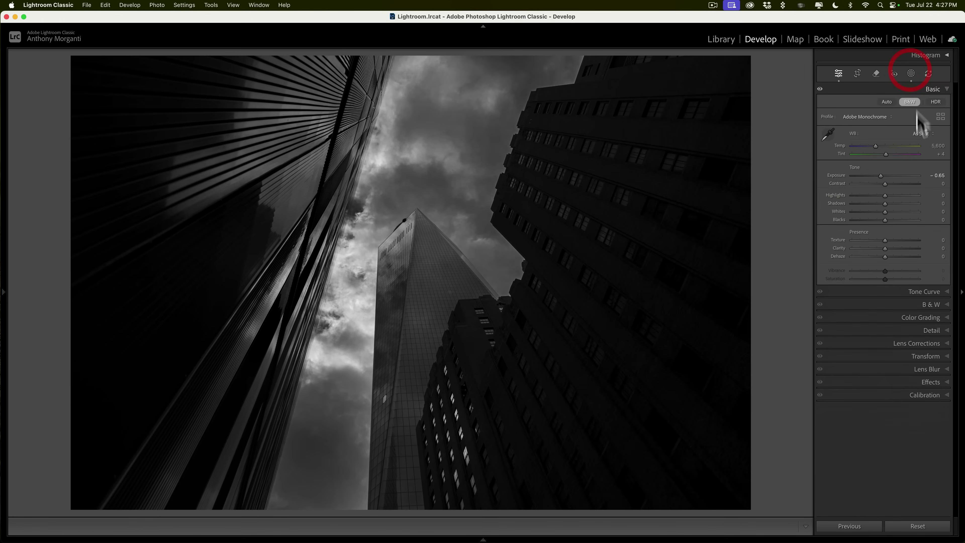